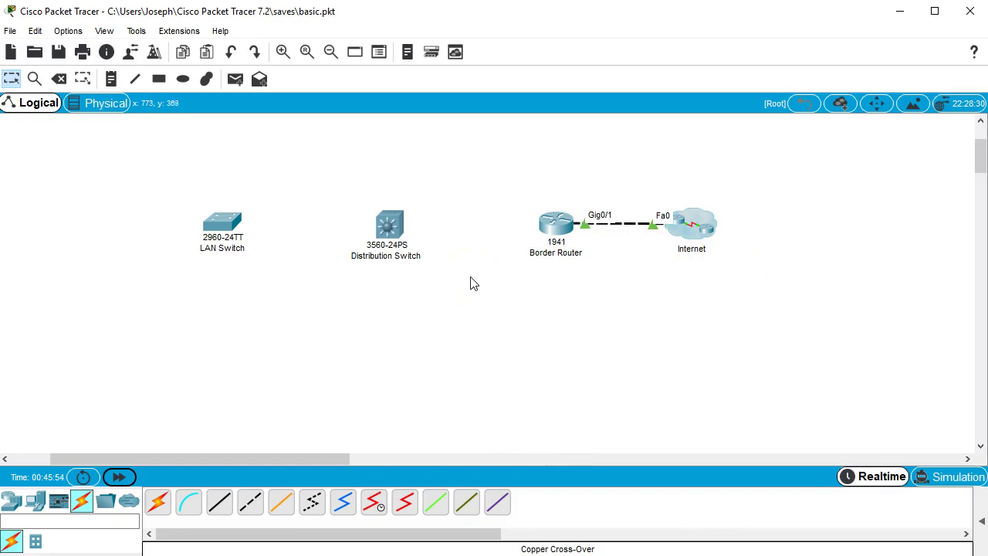
# Connect the LAN Switch's GigabitEthernet0/2 to the Distribution Switch's GigabitEthernet0/2 with a copper cross-over cable.
pyautogui.click(251, 509)
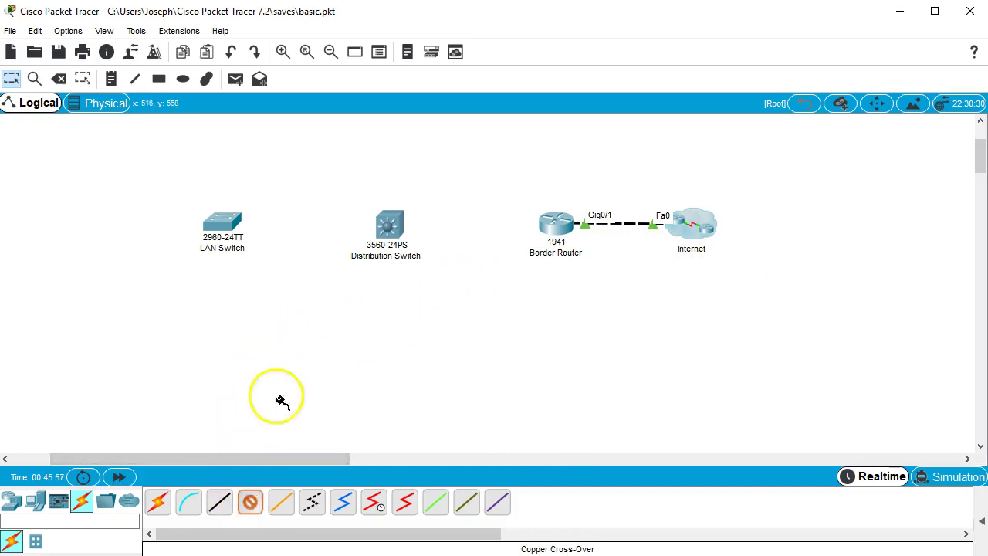
pyautogui.click(228, 225)
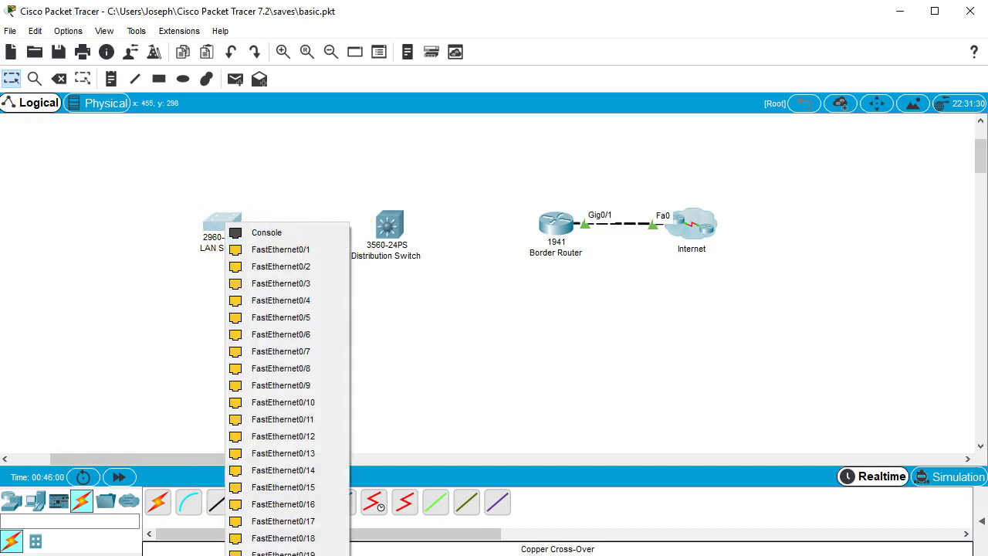
pyautogui.press('Escape')
pyautogui.press('Escape')
pyautogui.click(384, 224)
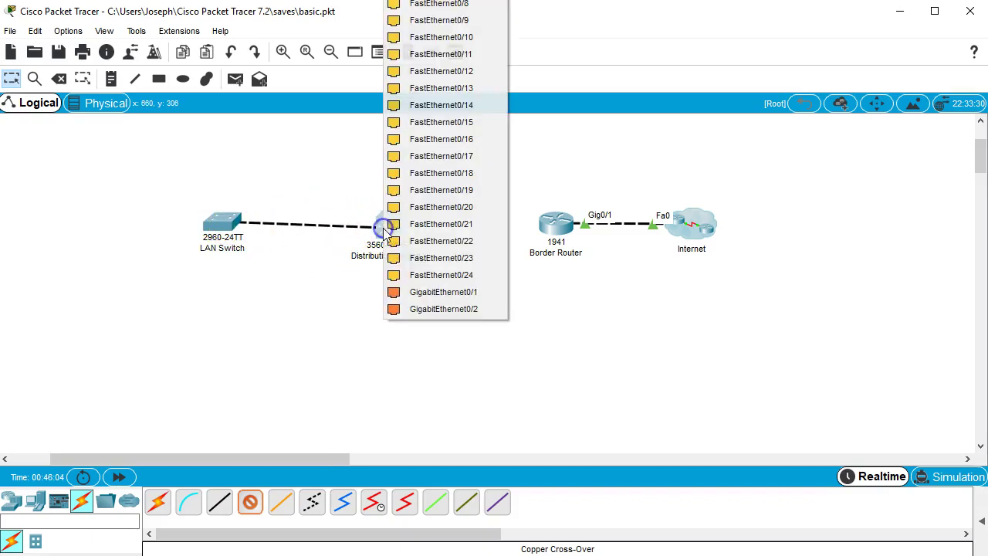
pyautogui.click(444, 310)
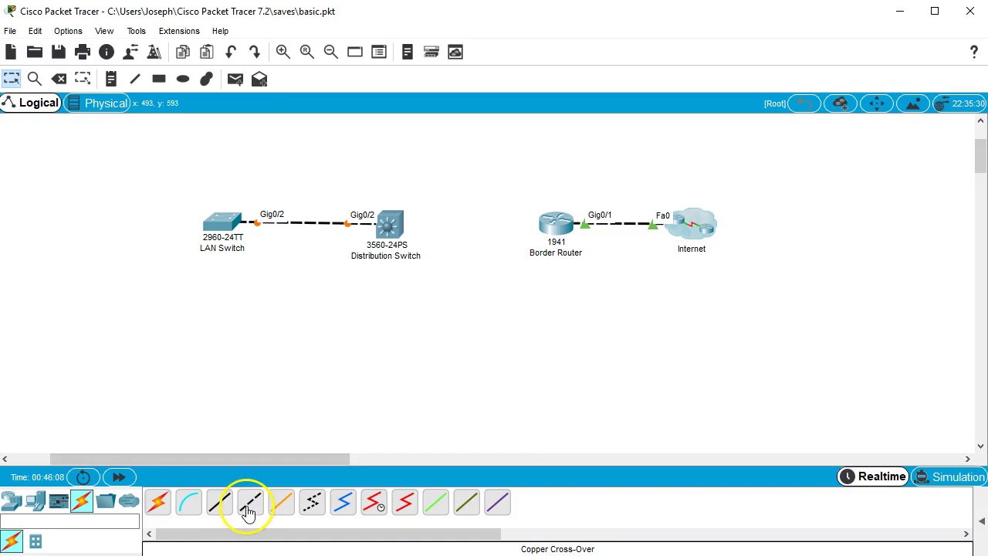
# Connect the Distribution Switch's GigabitEthernet0/1 to the Border Router's GigabitEthernet0/0 with a copper straight-through cable.
pyautogui.click(219, 502)
pyautogui.click(388, 226)
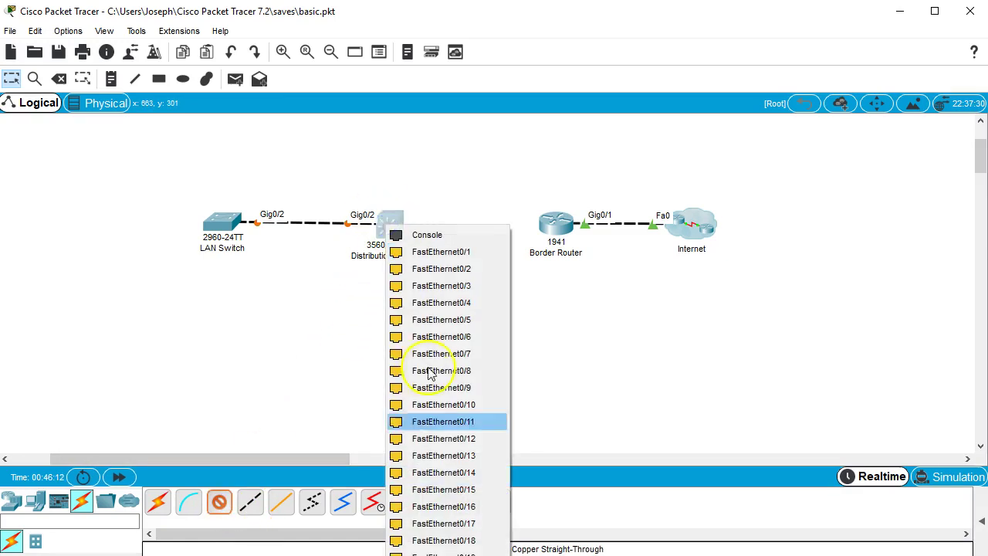
pyautogui.click(431, 369)
pyautogui.click(548, 225)
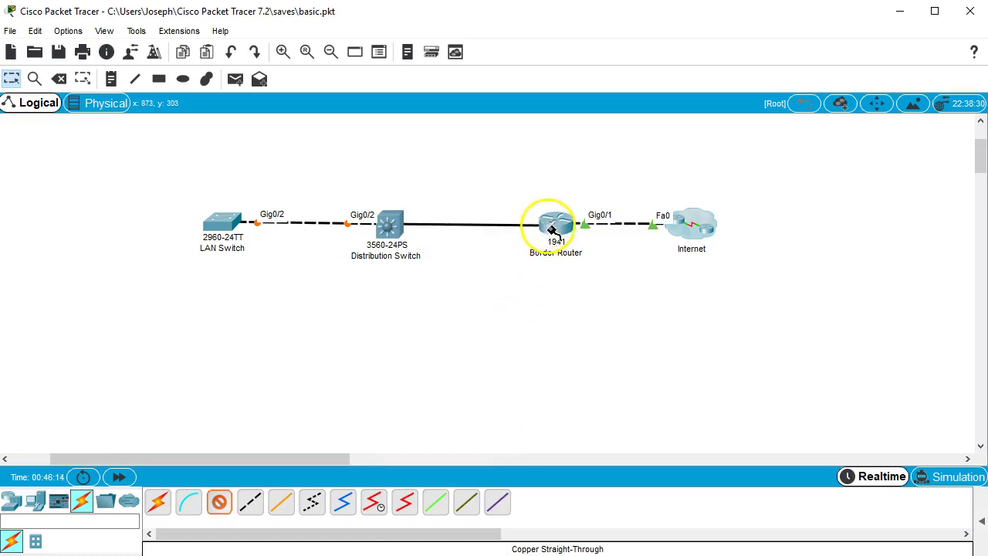
pyautogui.click(551, 226)
pyautogui.click(584, 272)
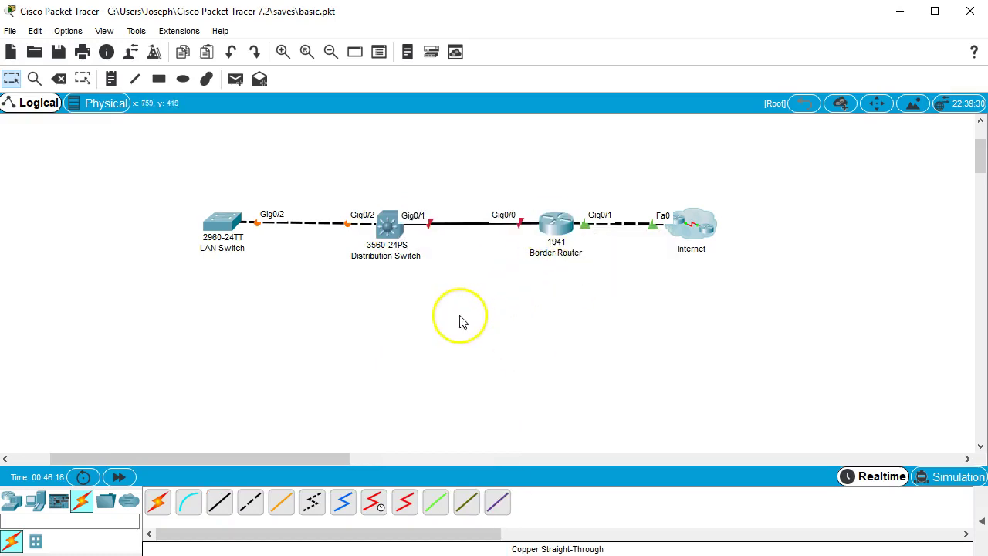
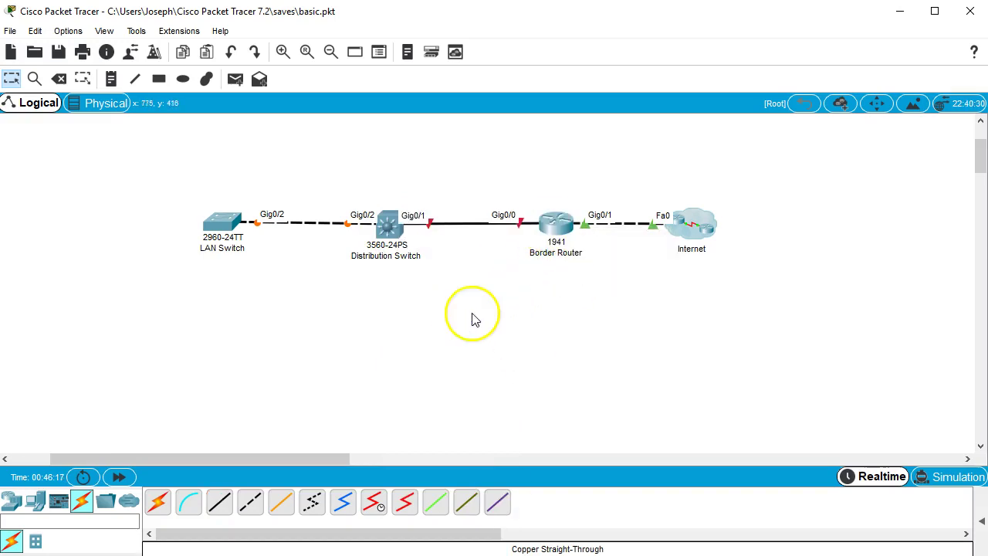
# Open the LAN Switch's command line and enter global configuration mode with en and conf t.
pyautogui.click(225, 226)
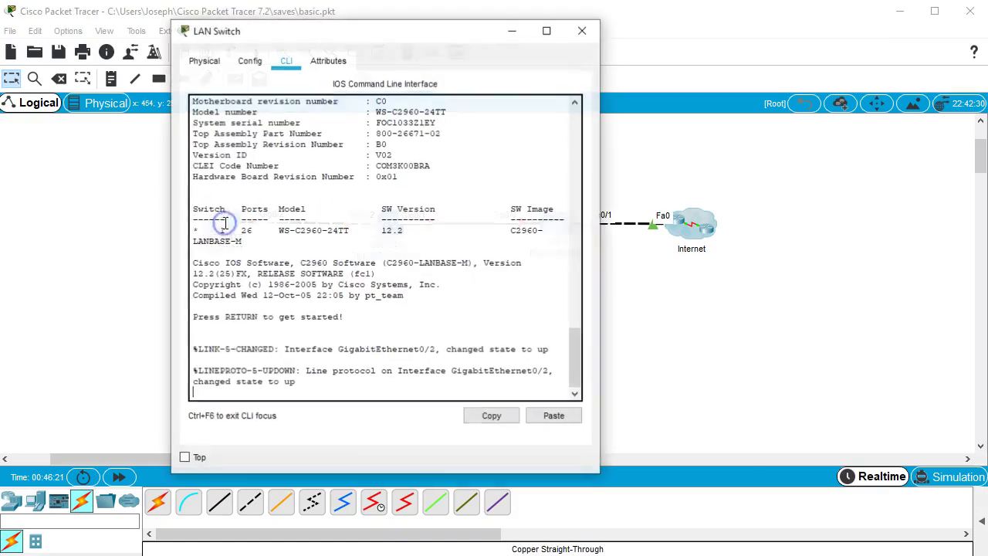
pyautogui.moveTo(331, 36); pyautogui.dragTo(585, 39)
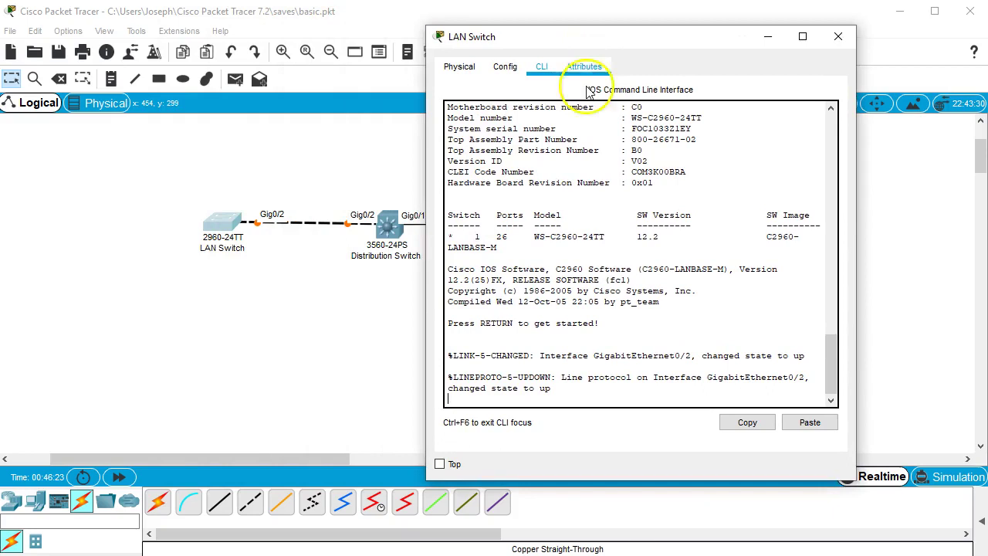
pyautogui.press('Return')
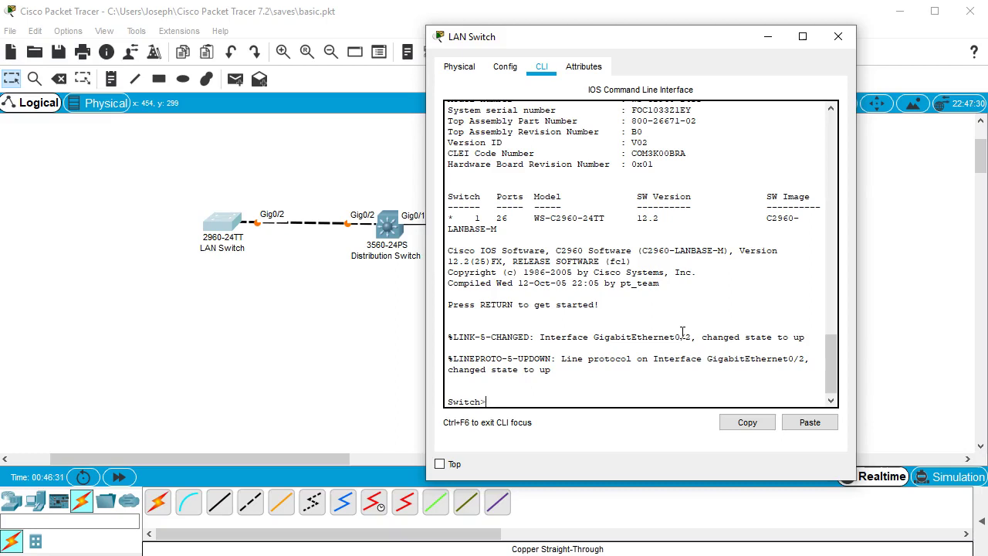
pyautogui.write('en')
pyautogui.press('Return')
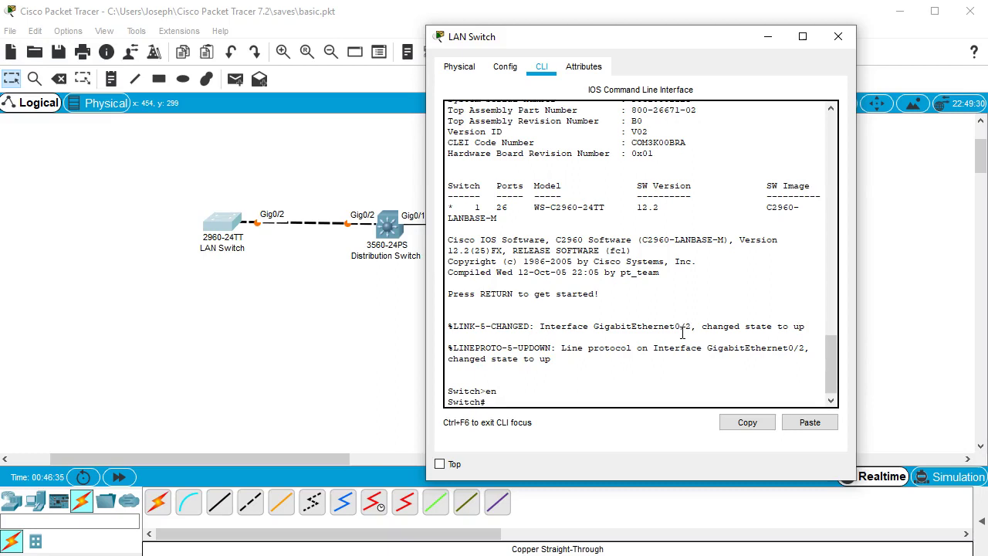
pyautogui.write('conf t')
pyautogui.press('Return')
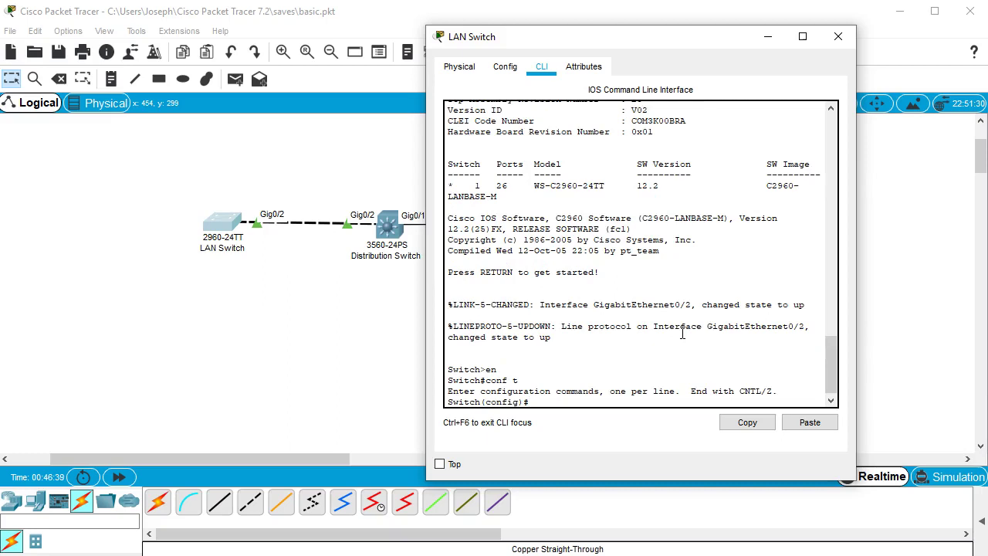
# Select the LAN Switch's interface range fa0/1-12 and set it to switchport mode access.
pyautogui.write('int range fa0/1-12')
pyautogui.press('Return')
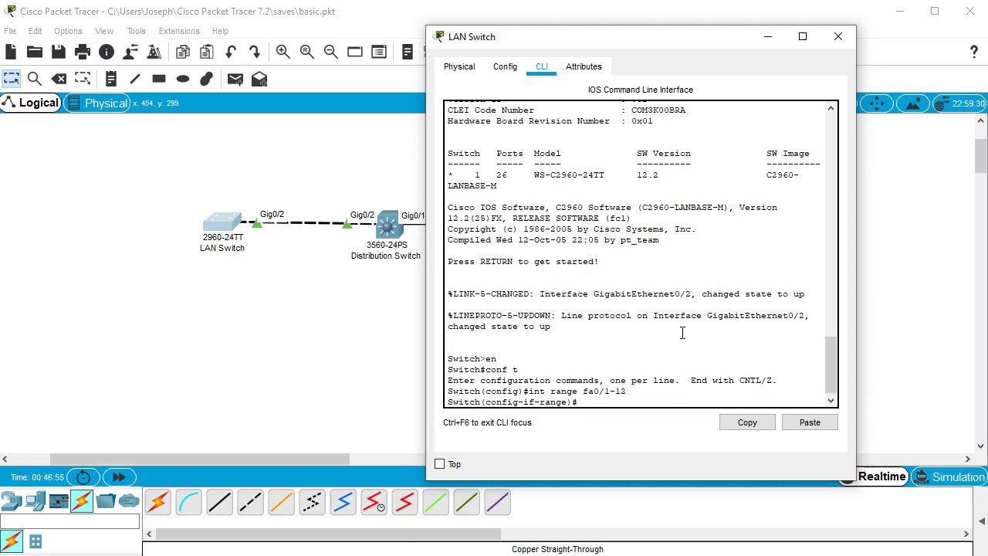
pyautogui.write('swi')
pyautogui.press('Tab')
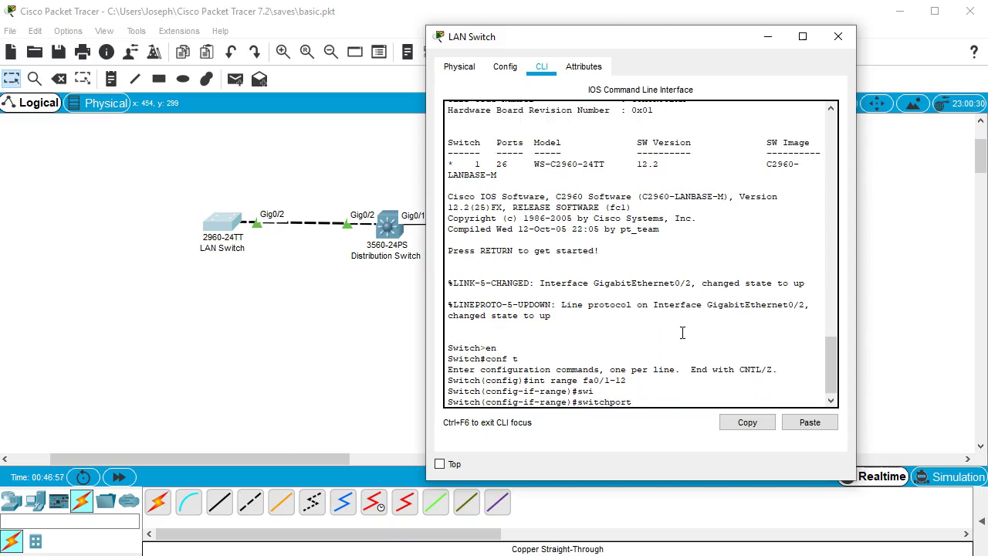
pyautogui.write('mode access')
pyautogui.press('Return')
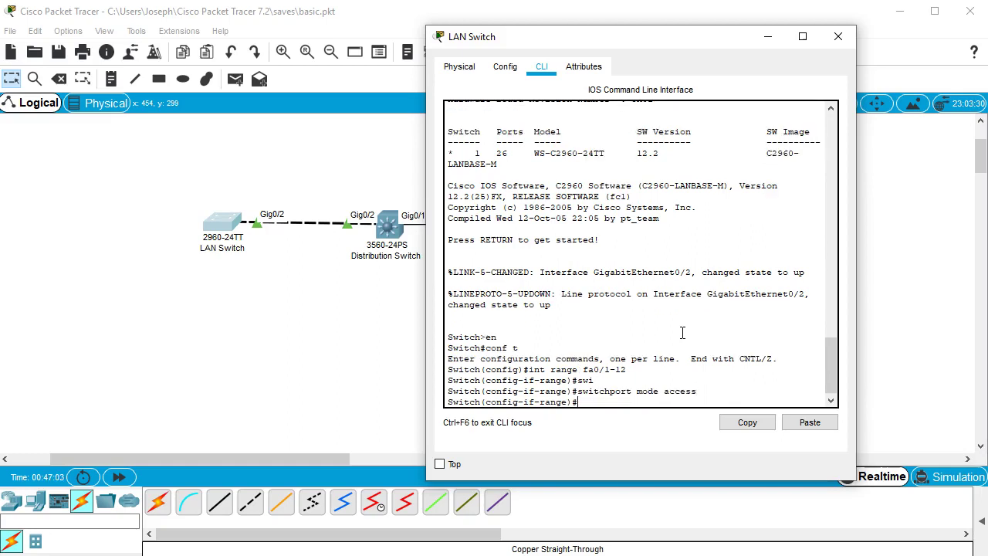
# Assign the fa0/1-12 ports to access VLAN 10 and exit the interface range configuration.
pyautogui.write('sw')
pyautogui.press('Tab')
pyautogui.write('acc')
pyautogui.press('Tab')
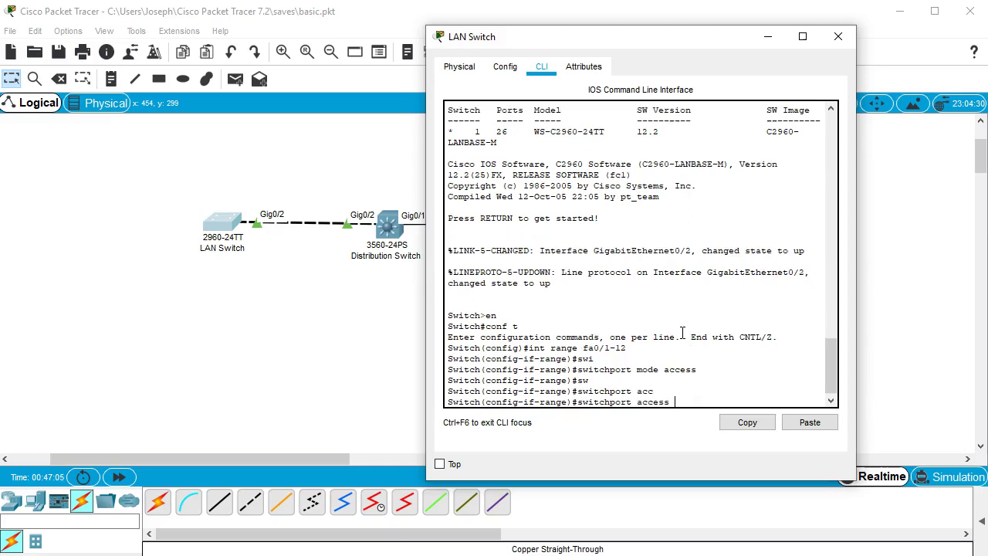
pyautogui.write('vlan 10')
pyautogui.press('Return')
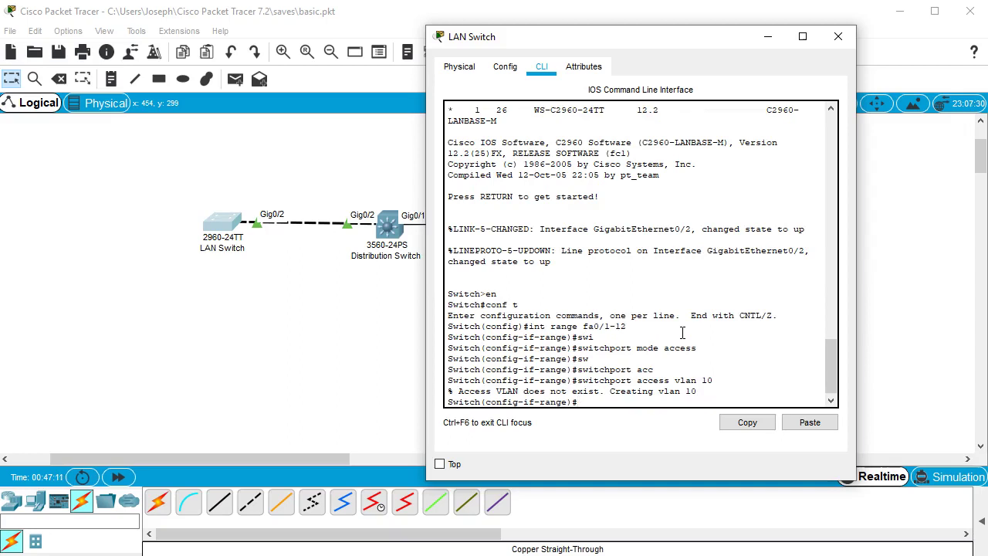
pyautogui.write('exit')
pyautogui.press('Return')
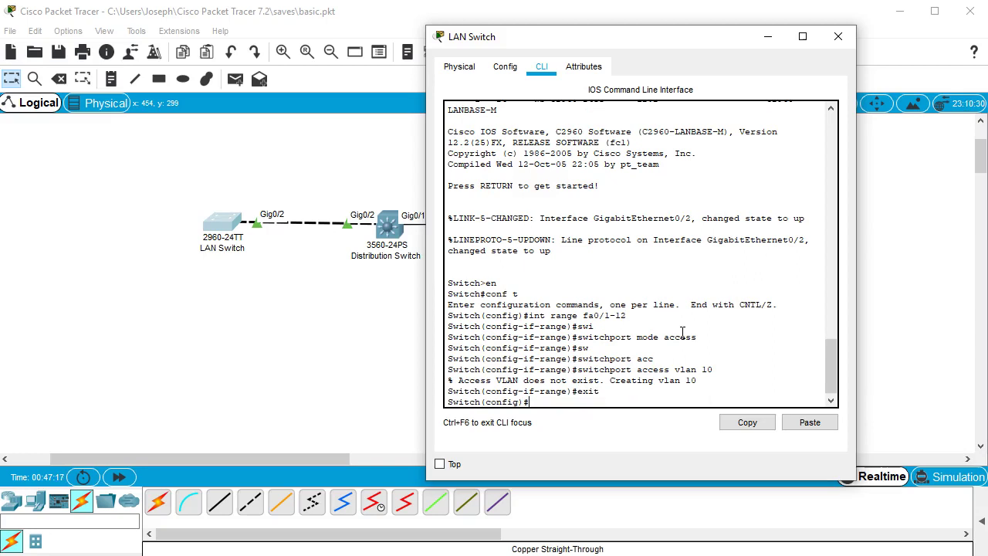
# Select the LAN Switch's interface range fa0/13-24 and set it to switchport mode access.
pyautogui.write('int range fa0/13-24')
pyautogui.press('Return')
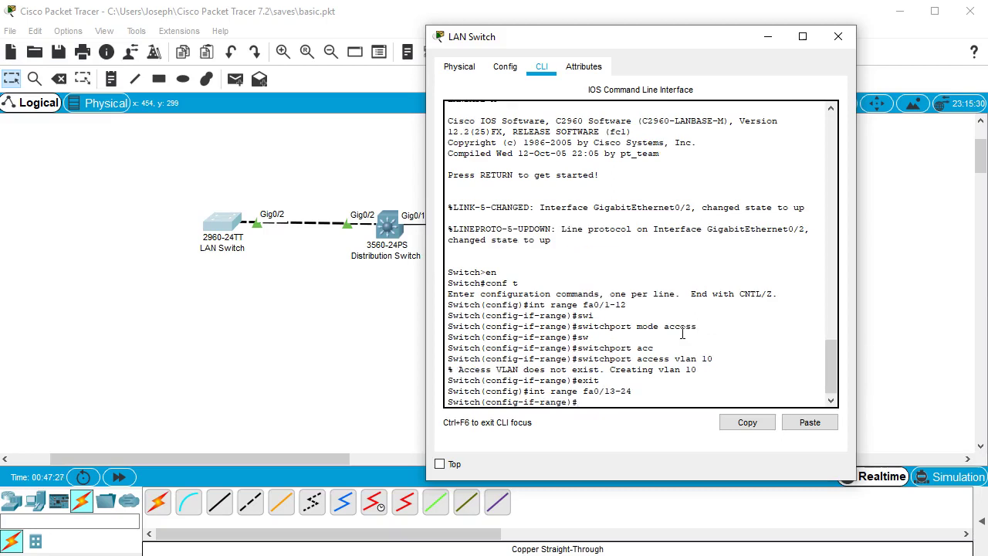
pyautogui.write('sw')
pyautogui.press('Tab')
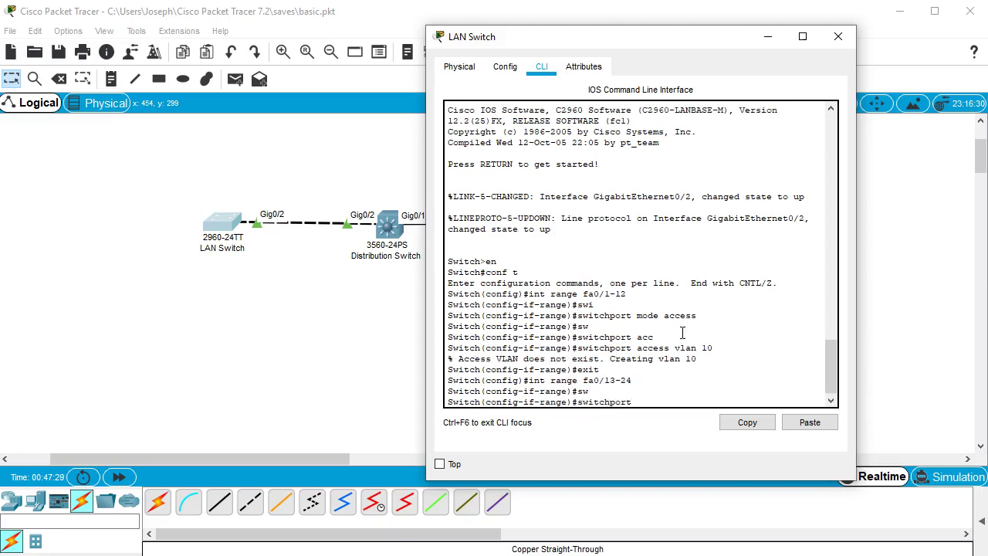
pyautogui.write('mode acc')
pyautogui.press('Tab')
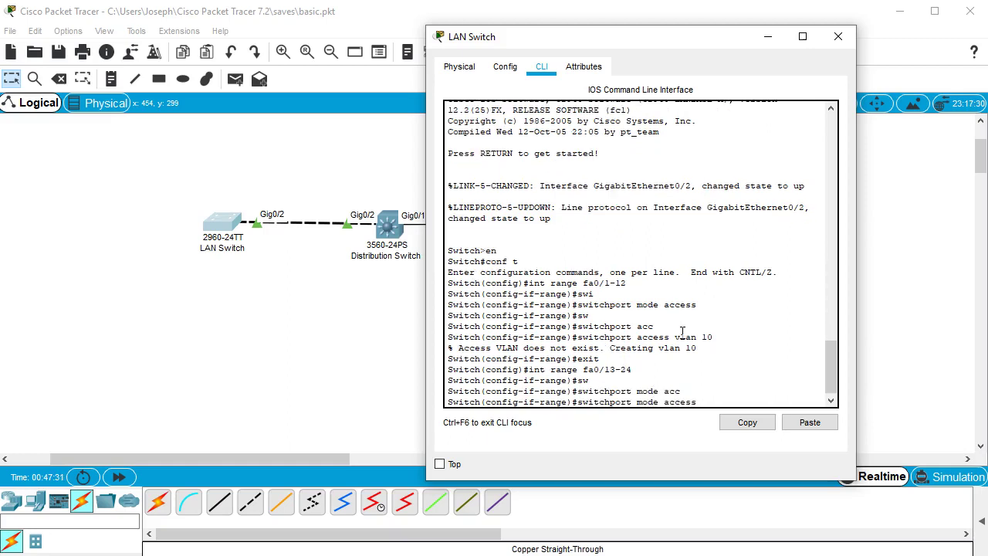
pyautogui.press('Return')
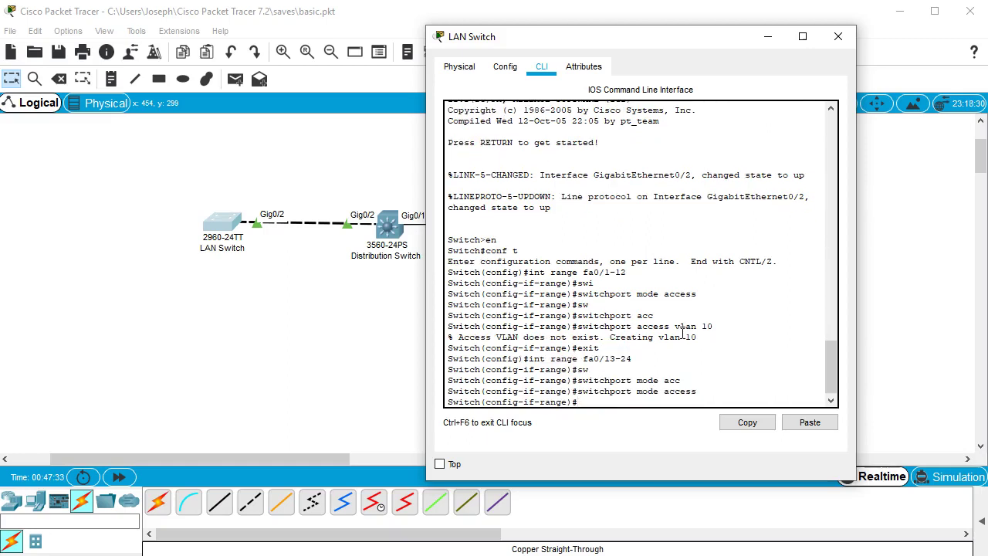
# Assign the fa0/13-24 ports to access VLAN 20 and exit the interface range configuration.
pyautogui.write('sw')
pyautogui.press('Tab')
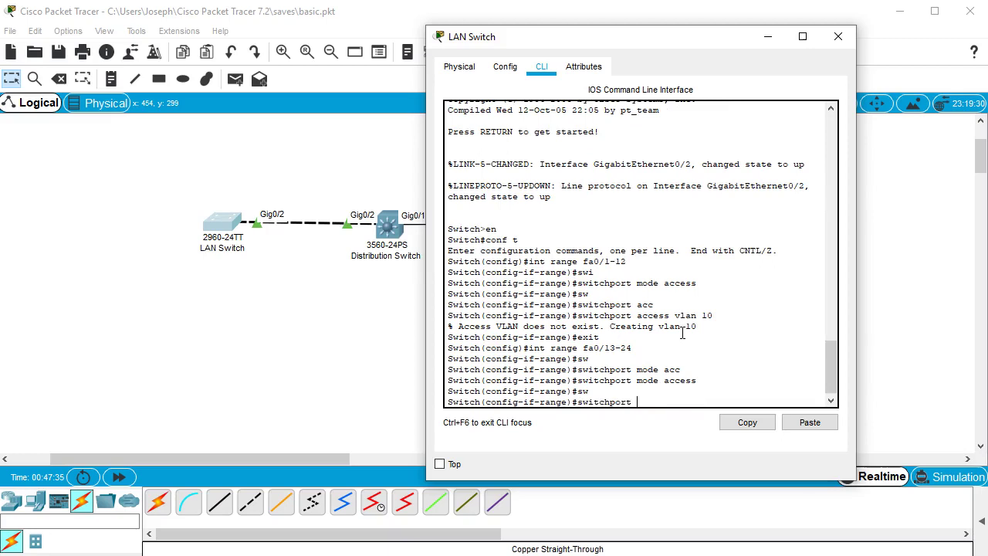
pyautogui.write('acc')
pyautogui.press('Tab')
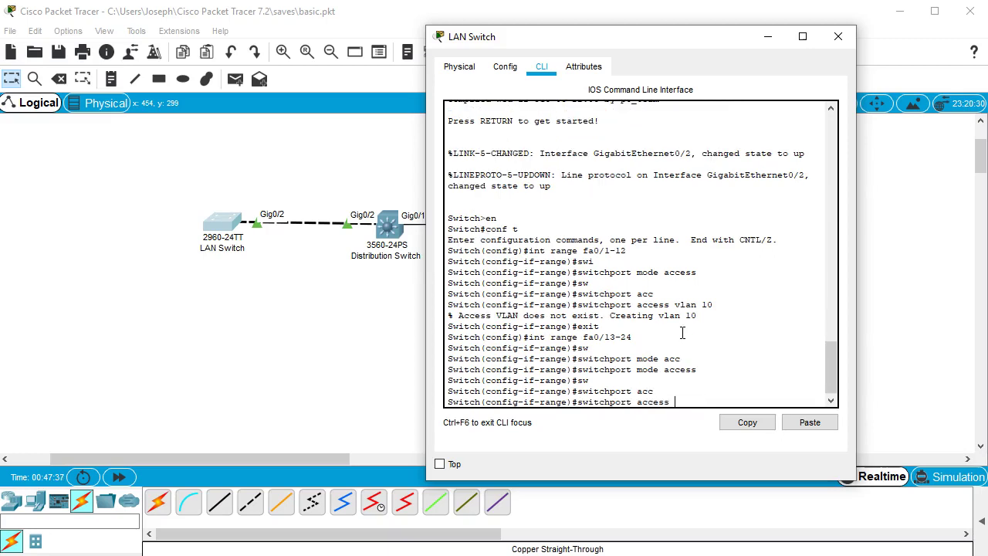
pyautogui.write('vlan 20')
pyautogui.press('Return')
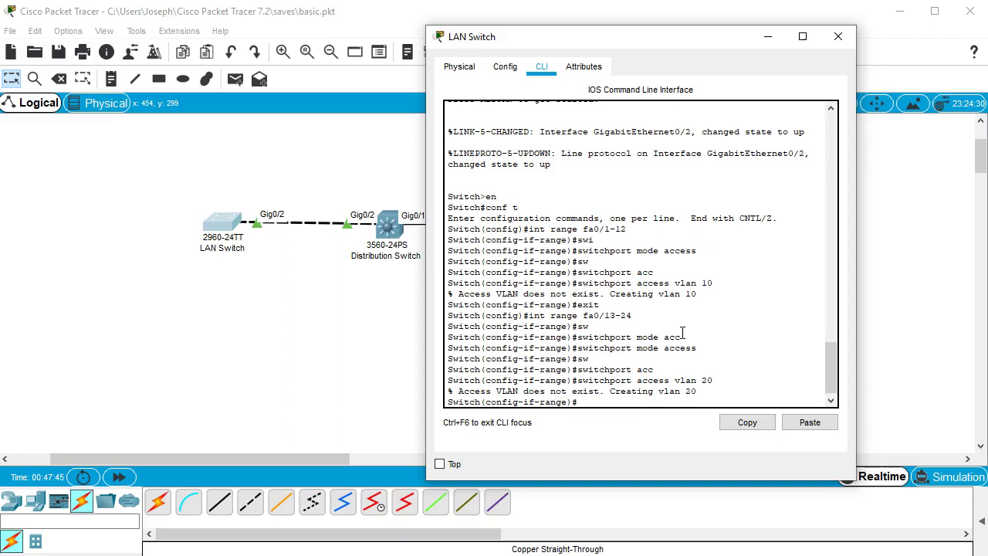
pyautogui.write('exit')
pyautogui.press('Return')
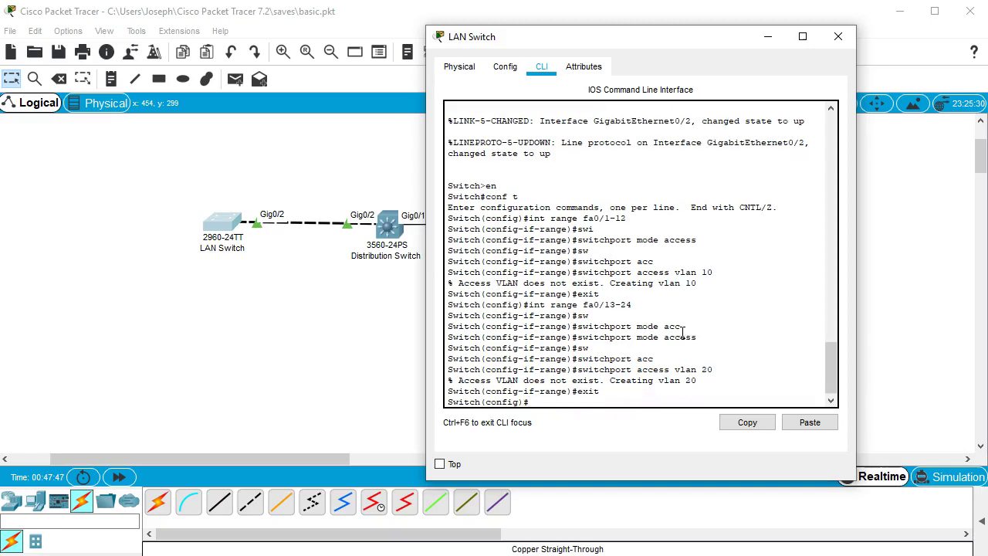
# Name VLAN 10 Sales on the LAN Switch and exit the VLAN configuration.
pyautogui.write('vlan 10')
pyautogui.press('Return')
pyautogui.write('Sales')
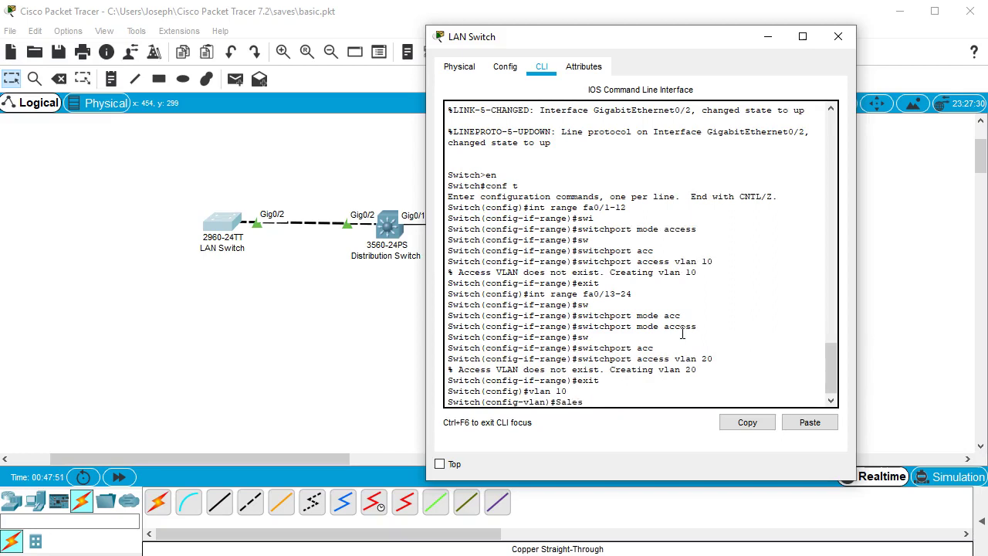
pyautogui.press('Return')
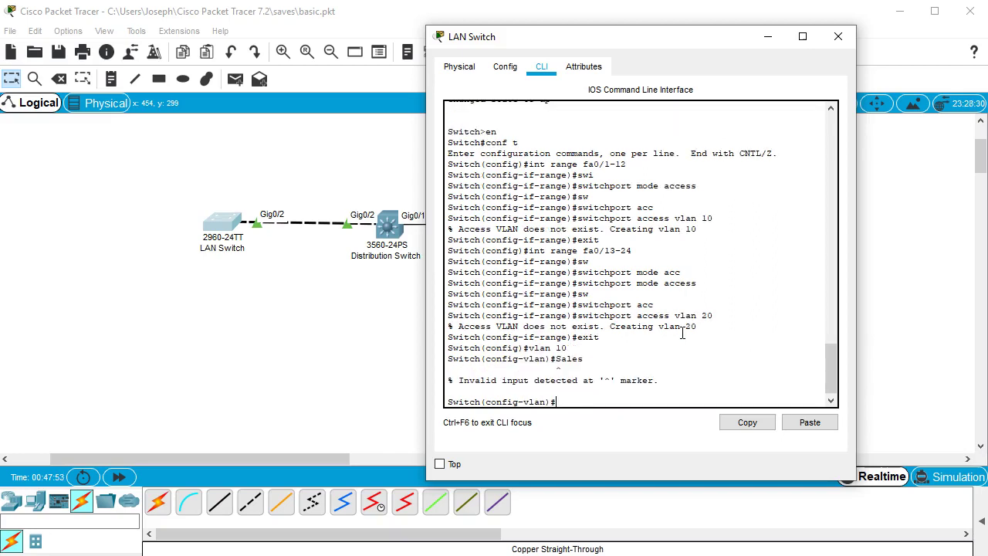
pyautogui.write('name Sales')
pyautogui.press('Return')
pyautogui.write('exit')
pyautogui.press('Return')
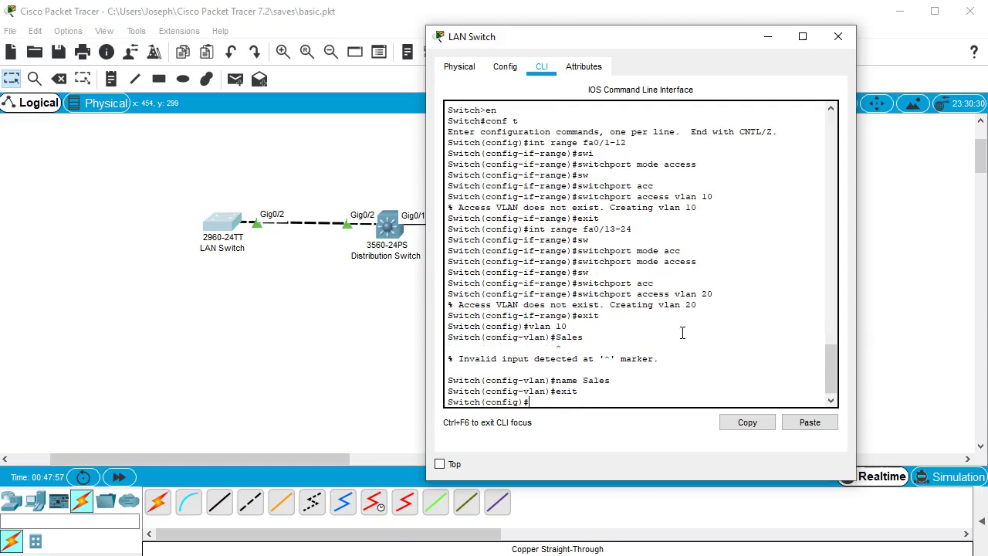
# Name VLAN 20 Development on the LAN Switch.
pyautogui.write('vlan 20')
pyautogui.press('Return')
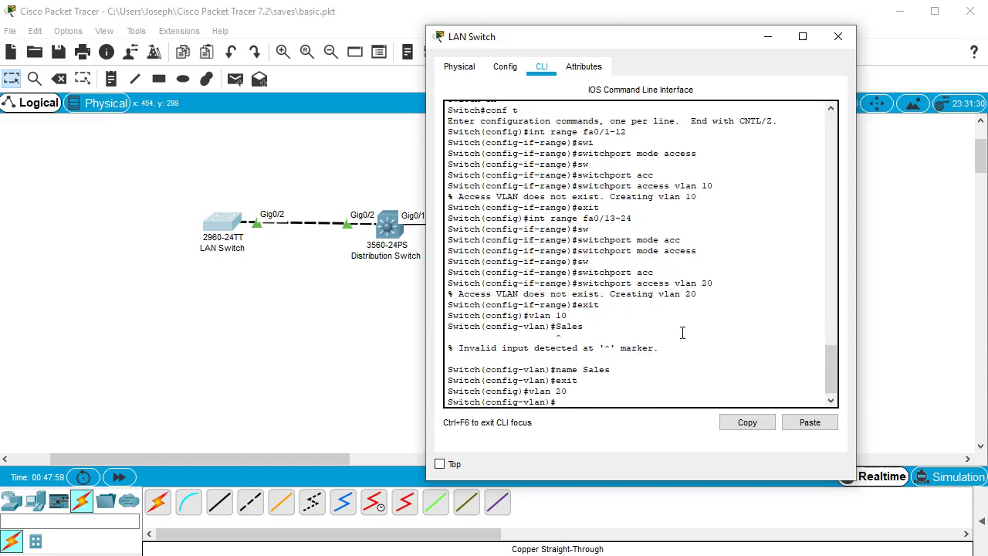
pyautogui.write('name Development')
pyautogui.press('Return')
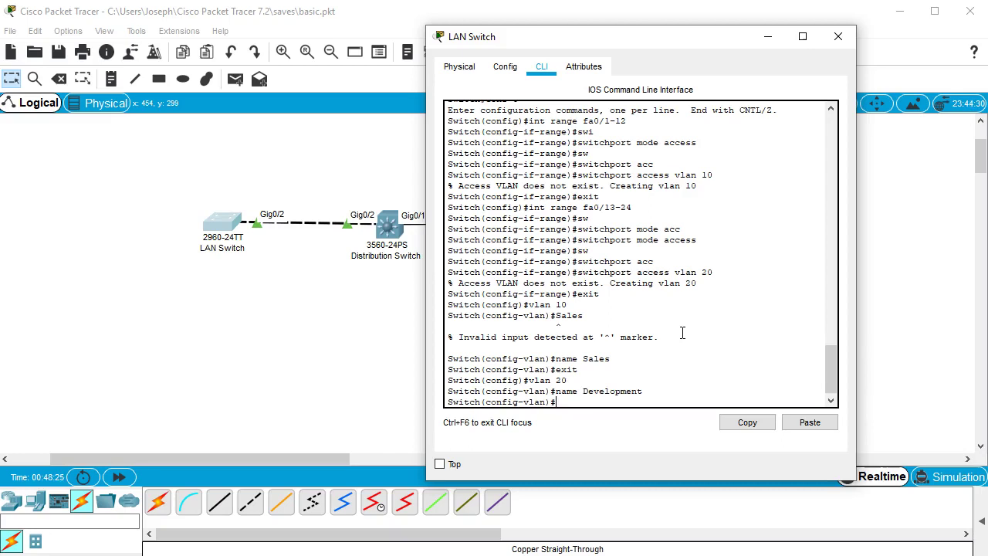
# Create VLAN 30 on the LAN Switch, name it Management, and return to global configuration mode.
pyautogui.write('vlan 30')
pyautogui.press('Return')
pyautogui.write('nam')
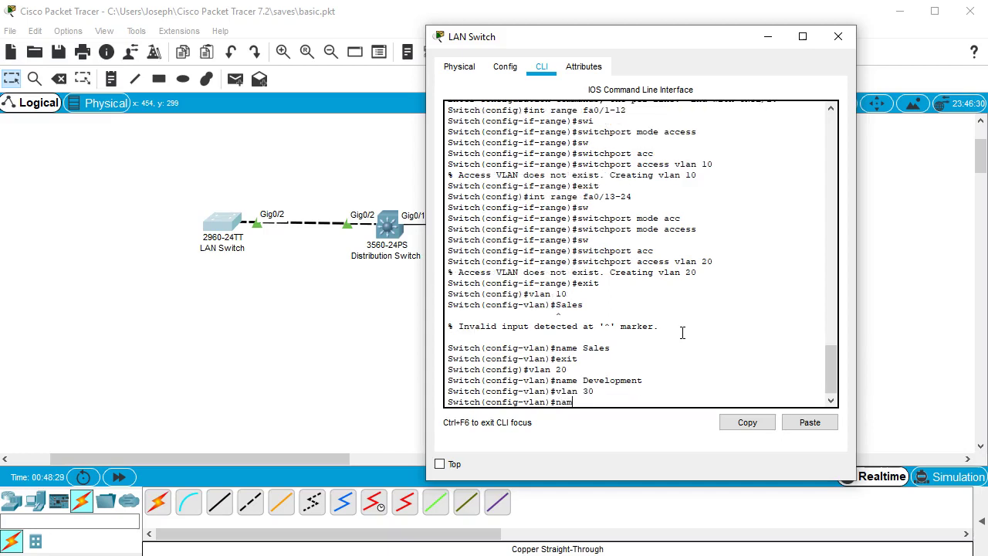
pyautogui.write('e Management')
pyautogui.press('Return')
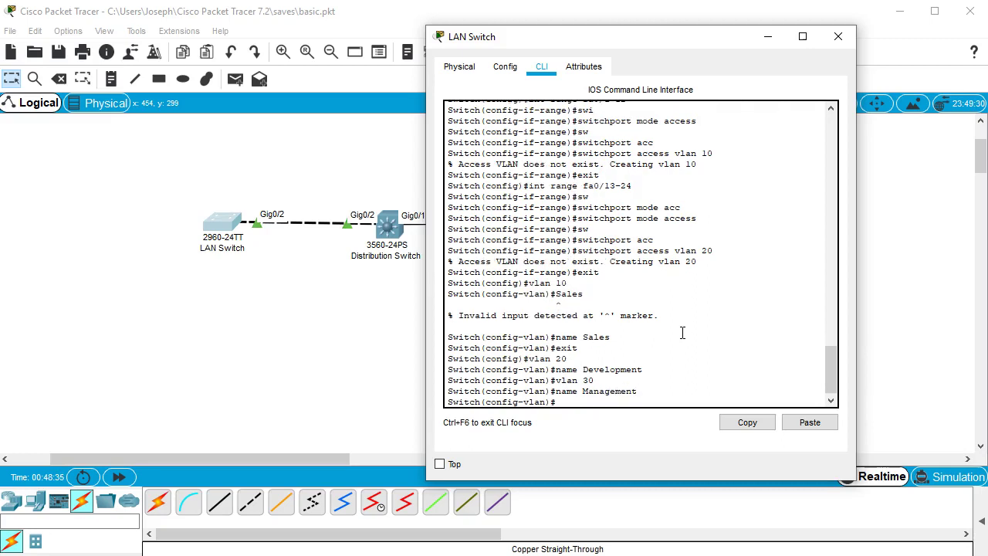
pyautogui.write('exit')
pyautogui.press('Return')
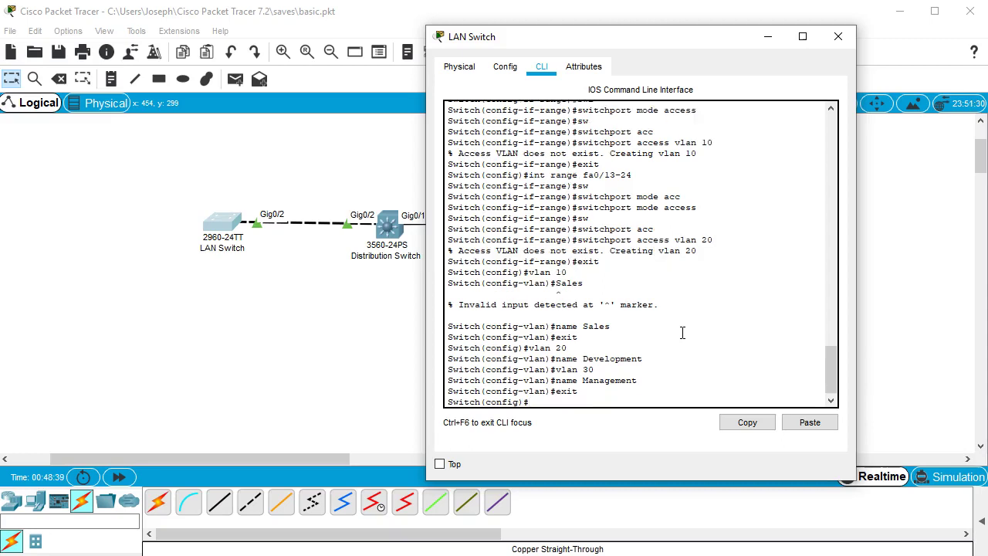
# Configure the LAN Switch's VLAN 30 interface with IP address 192.168.30.10 and mask 255.255.255.0, and enable it.
pyautogui.write('int vlan 30')
pyautogui.press('Return')
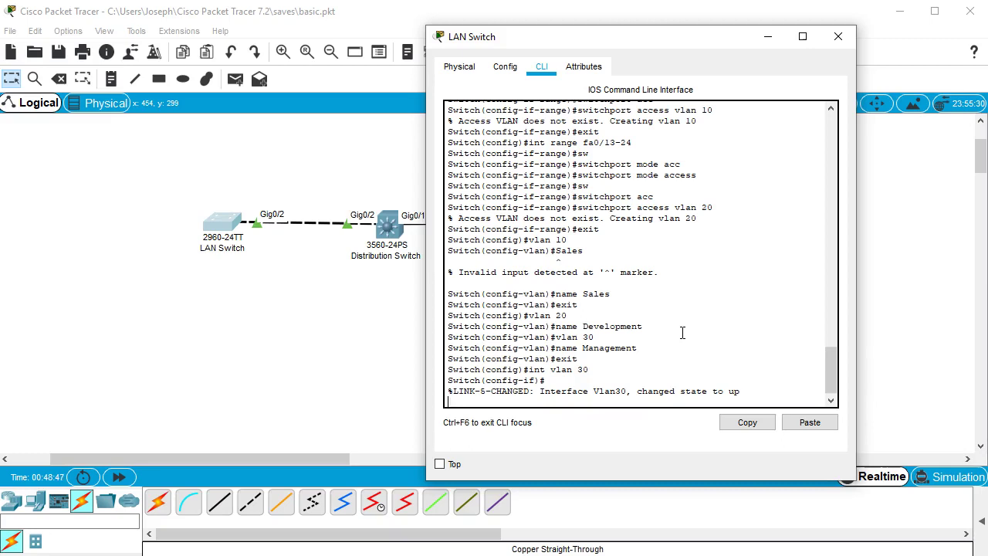
pyautogui.press('Return')
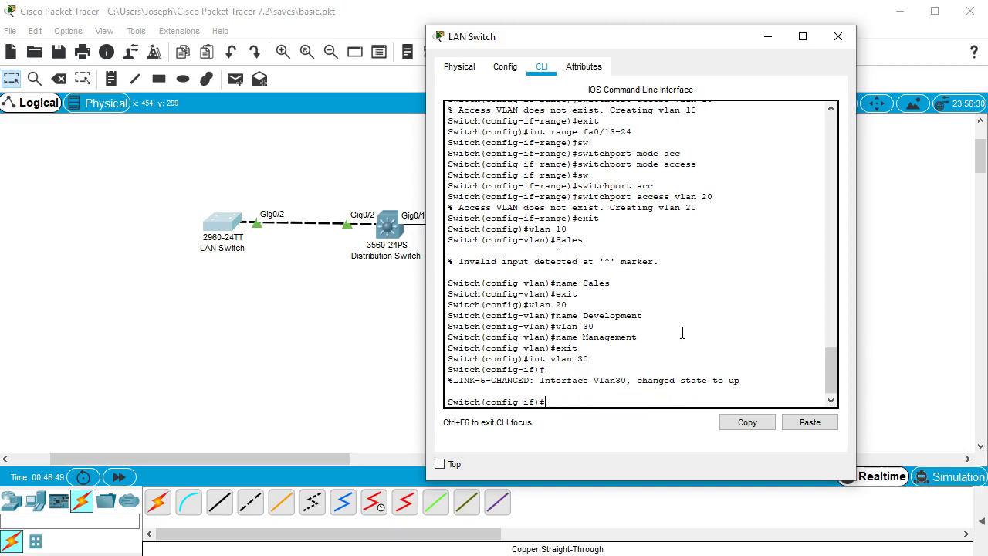
pyautogui.write('ip address 192.168.30')
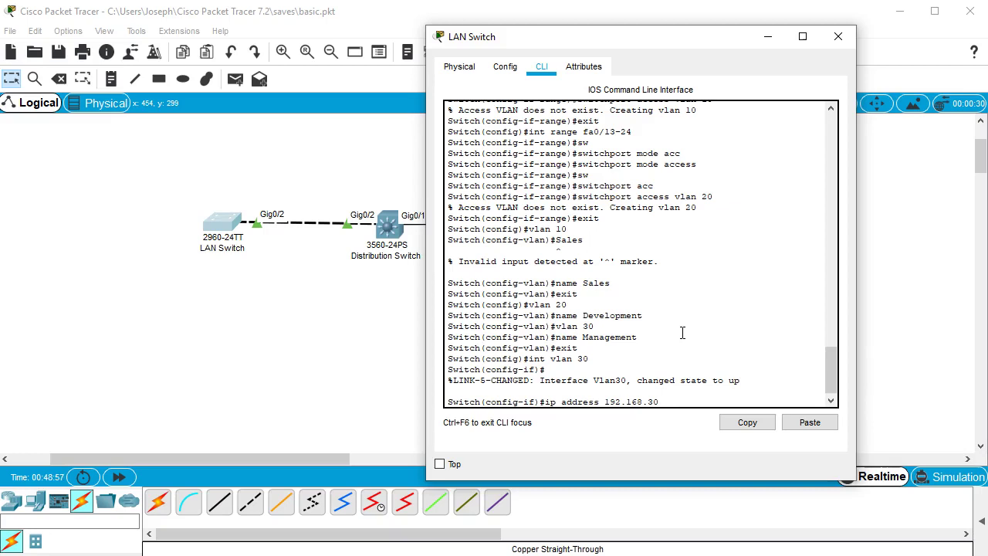
pyautogui.write('.10 255.255.255.0')
pyautogui.press('Return')
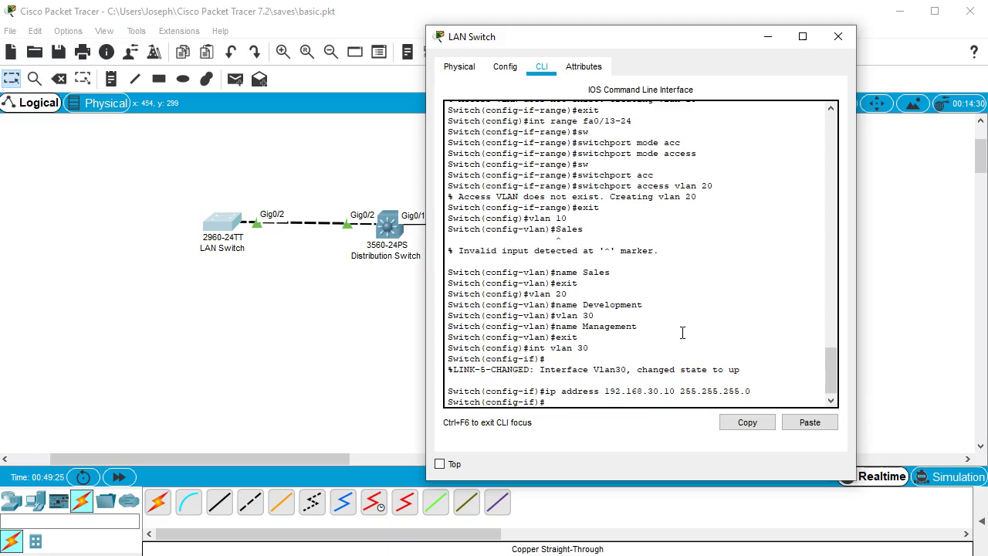
pyautogui.write('no shut')
pyautogui.press('Return')
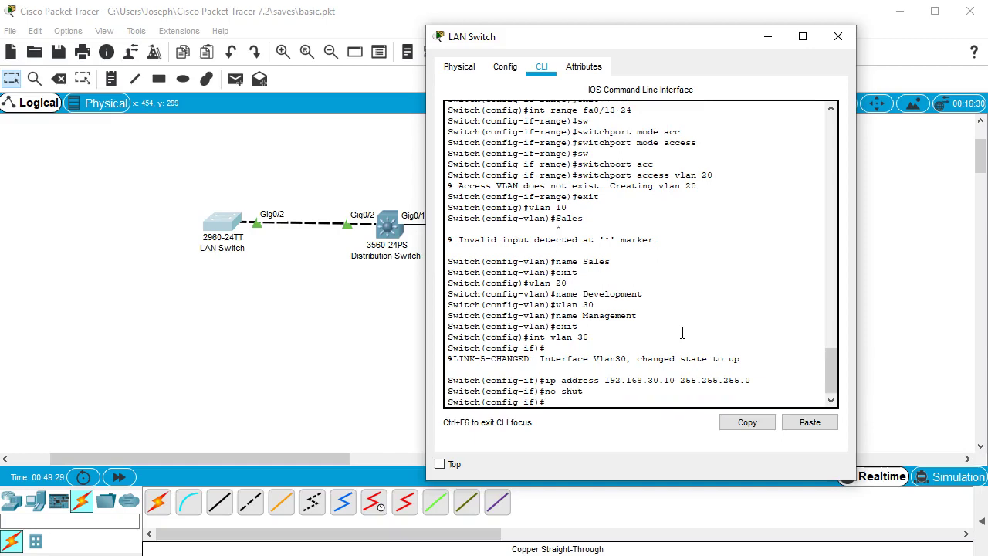
# Describe the VLAN 30 interface as "Management VLAN Interface" and return to global configuration mode.
pyautogui.write('desc')
pyautogui.press('Tab')
pyautogui.write('Ma')
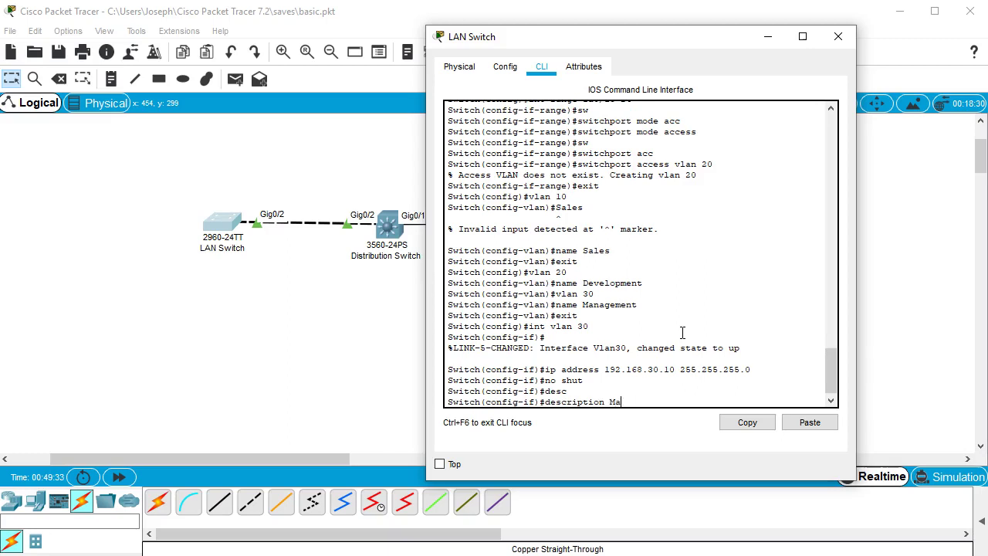
pyautogui.write('nagement VLAN In')
pyautogui.write('terface')
pyautogui.press('Return')
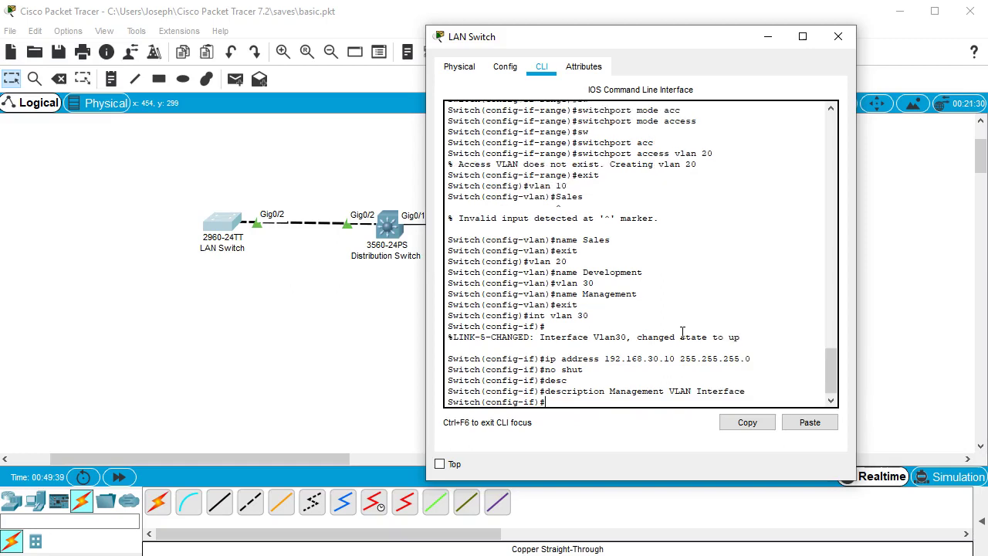
pyautogui.write('exit')
pyautogui.press('Return')
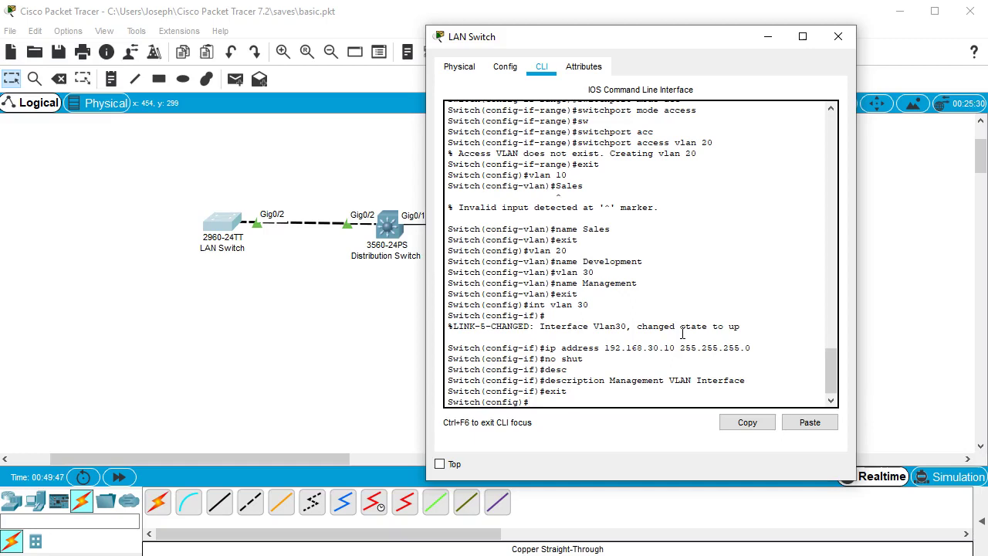
# Set the LAN Switch's default gateway to 192.168.30.1, leave configuration mode and close the switch's window.
pyautogui.write('ip def')
pyautogui.press('Tab')
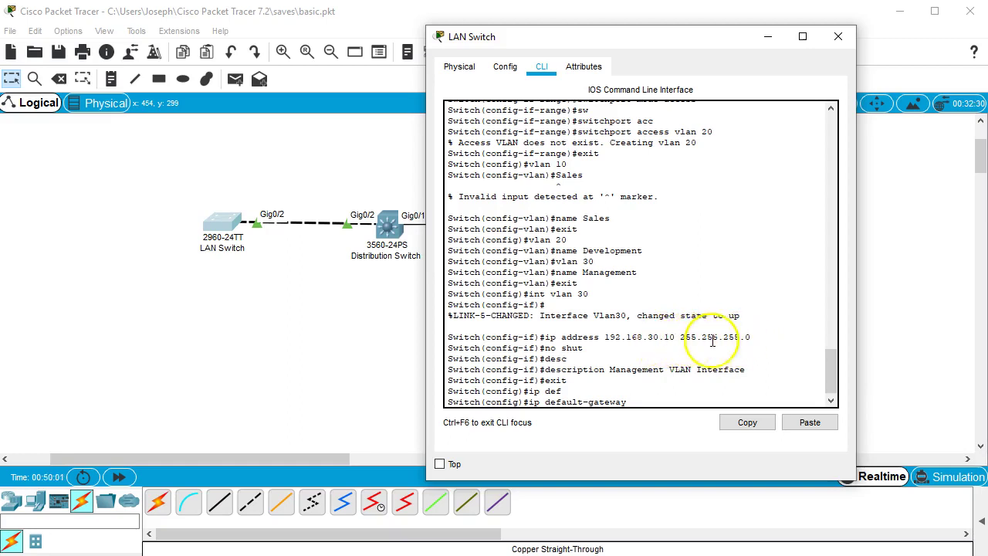
pyautogui.write('192')
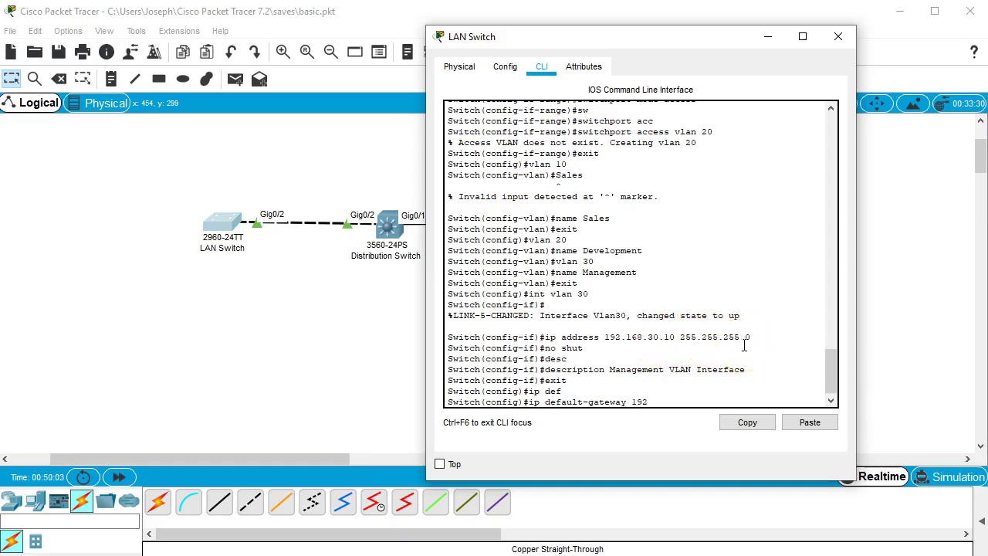
pyautogui.write('.168.30.1')
pyautogui.press('Return')
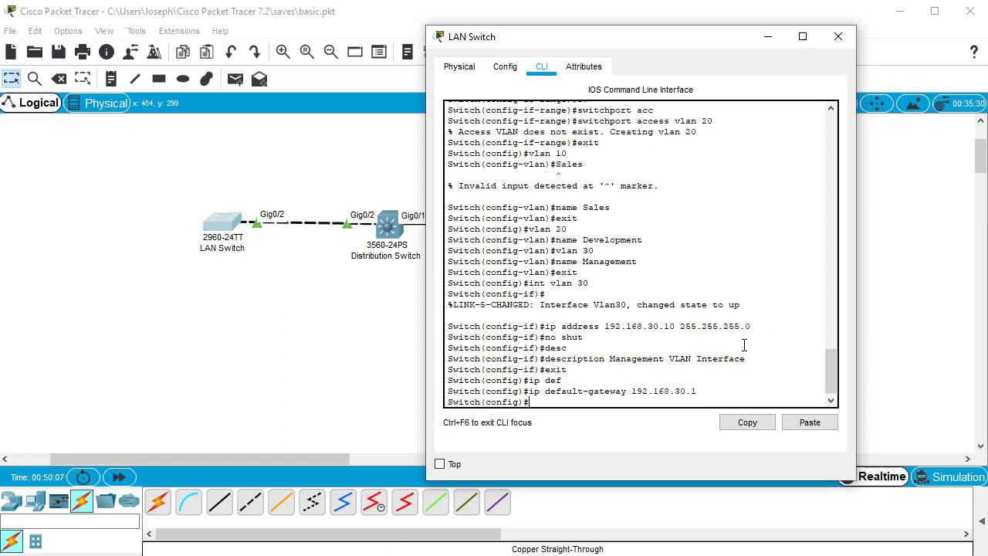
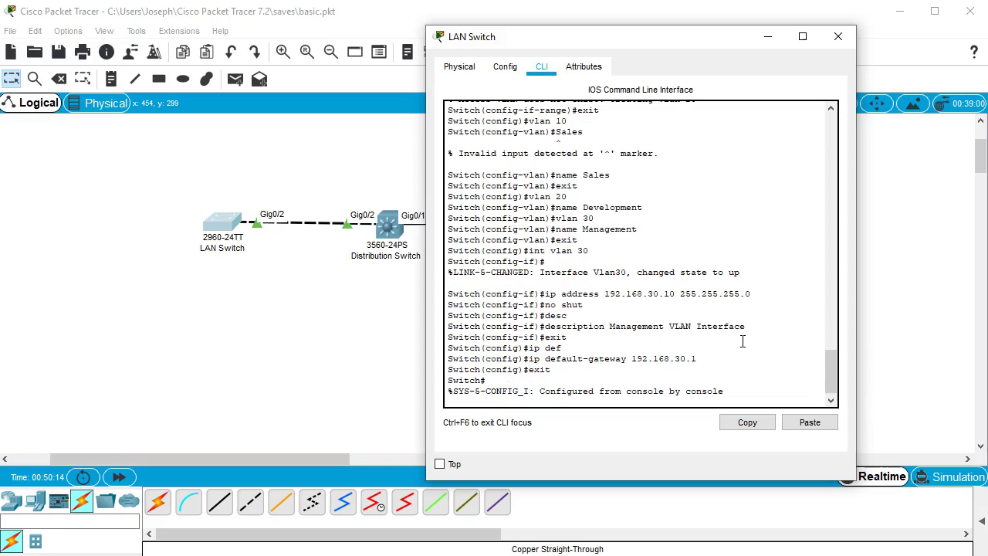
pyautogui.click(842, 38)
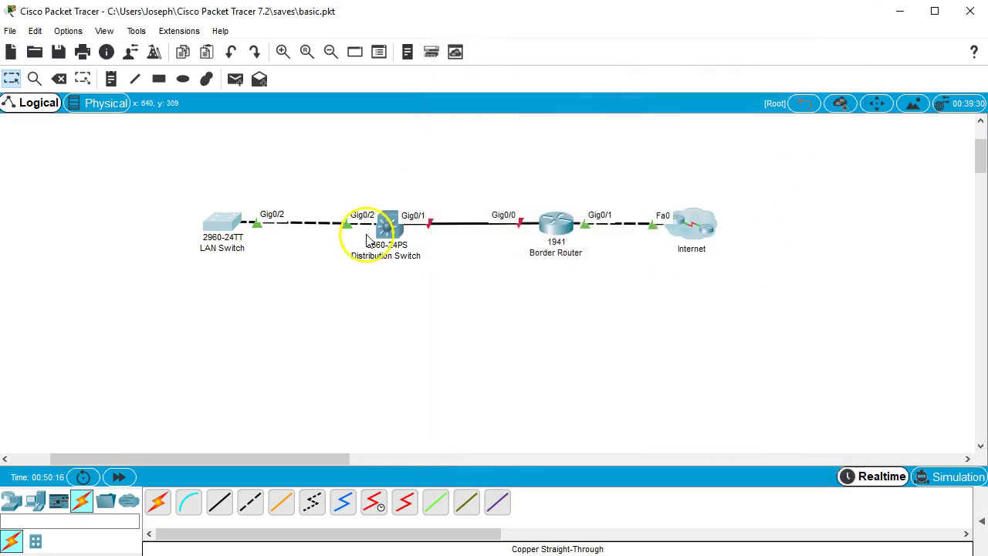
# Open the Distribution Switch's command line and enter privileged EXEC mode.
pyautogui.click(387, 227)
pyautogui.moveTo(325, 35); pyautogui.dragTo(636, 50)
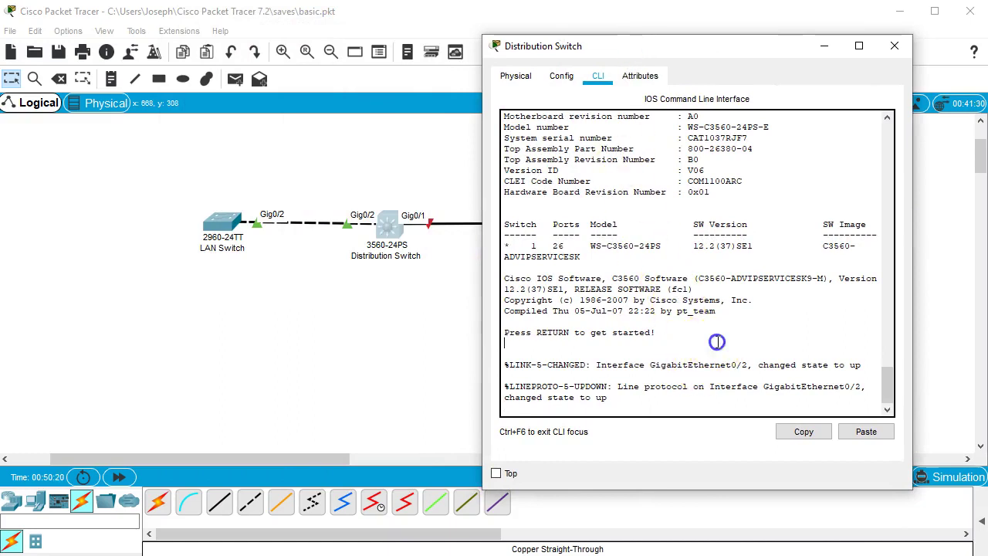
pyautogui.press('Return')
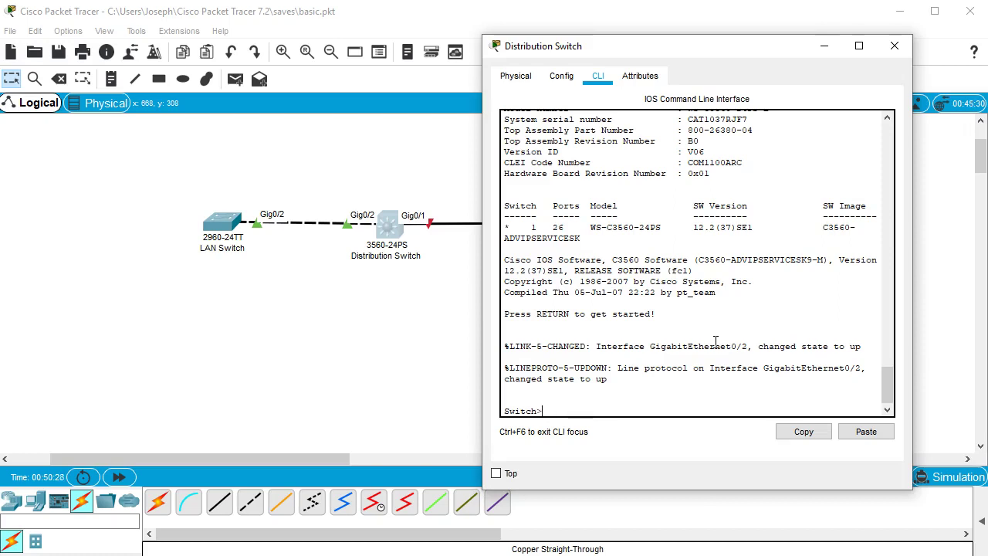
pyautogui.write('co')
pyautogui.press('BackSpace')
pyautogui.press('BackSpace')
pyautogui.write('enable')
pyautogui.press('Return')
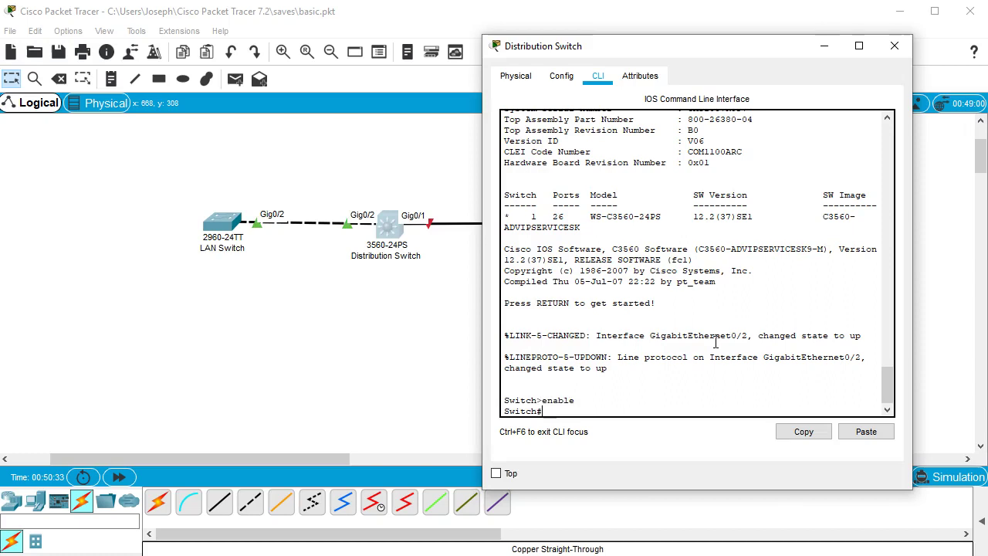
pyautogui.write('vlan 10')
pyautogui.press('BackSpace')
pyautogui.press('BackSpace')
pyautogui.press('BackSpace')
pyautogui.press('BackSpace')
pyautogui.press('BackSpace')
pyautogui.press('BackSpace')
pyautogui.press('BackSpace')
# Enter global configuration mode on the Distribution Switch, create VLAN 10 named Sales and exit the VLAN configuration.
pyautogui.write('conf t')
pyautogui.press('Return')
pyautogui.write('vlan 10')
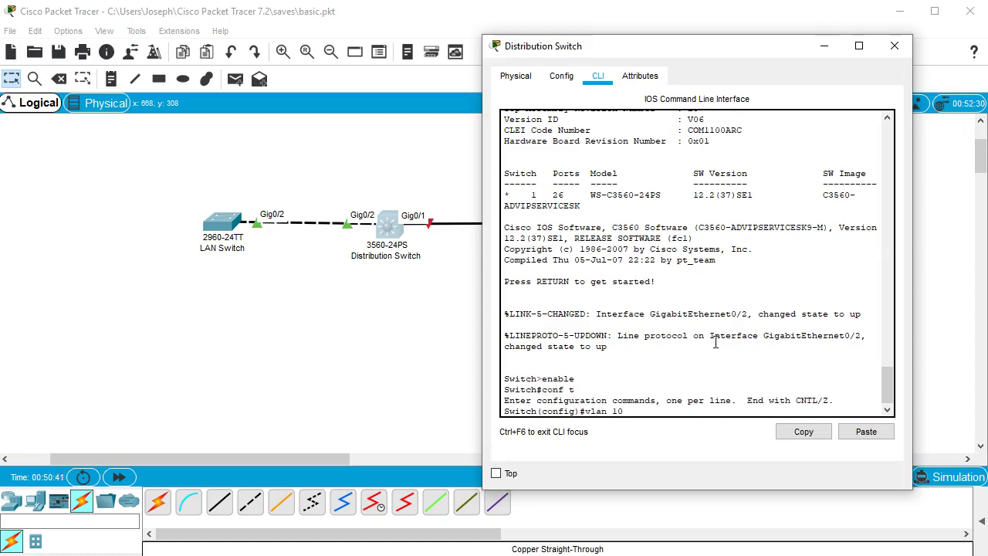
pyautogui.press('Return')
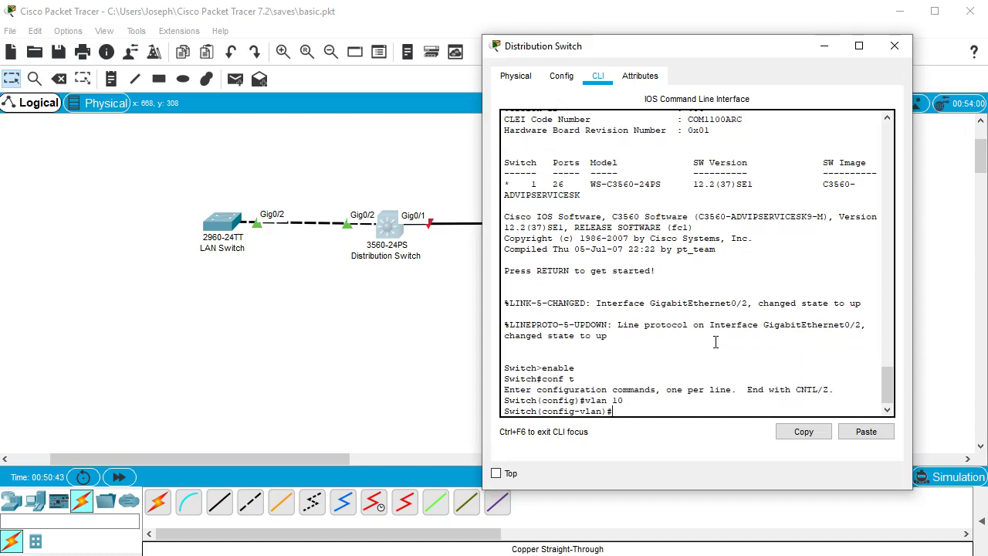
pyautogui.write('name Sales')
pyautogui.press('Return')
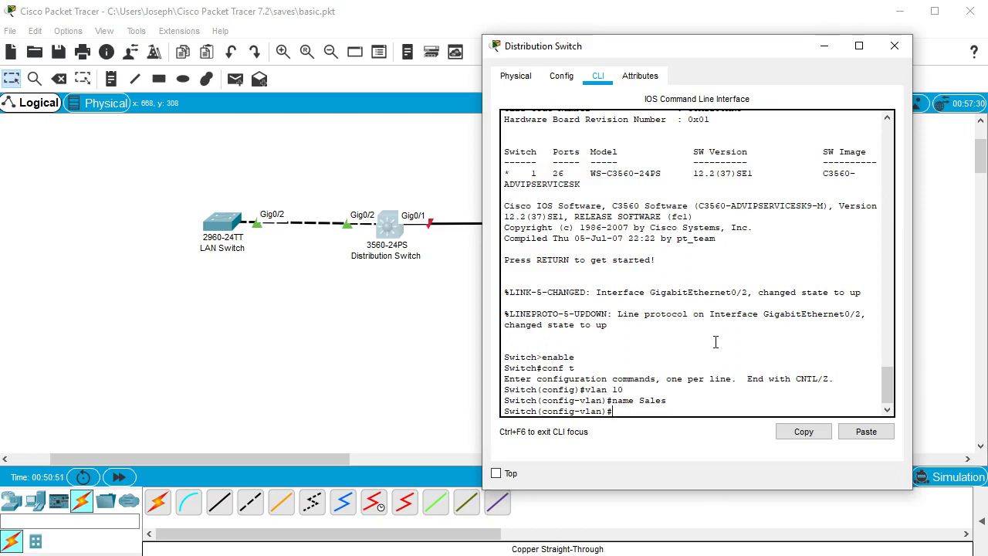
pyautogui.write('exit')
pyautogui.press('Return')
# Create VLAN 20 named Development on the Distribution Switch and exit the VLAN configuration.
pyautogui.write('vlan 20')
pyautogui.press('Return')
pyautogui.write('name')
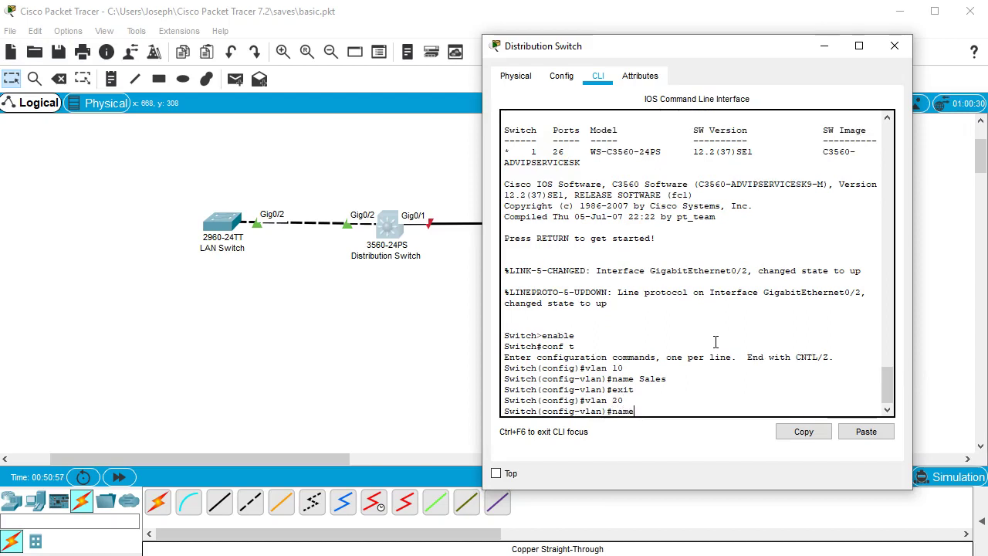
pyautogui.write(' Development')
pyautogui.press('Return')
pyautogui.write('exit')
pyautogui.press('Return')
# Create VLAN 30 named Management on the Distribution Switch and return to global configuration mode.
pyautogui.write('vlan 30')
pyautogui.press('Return')
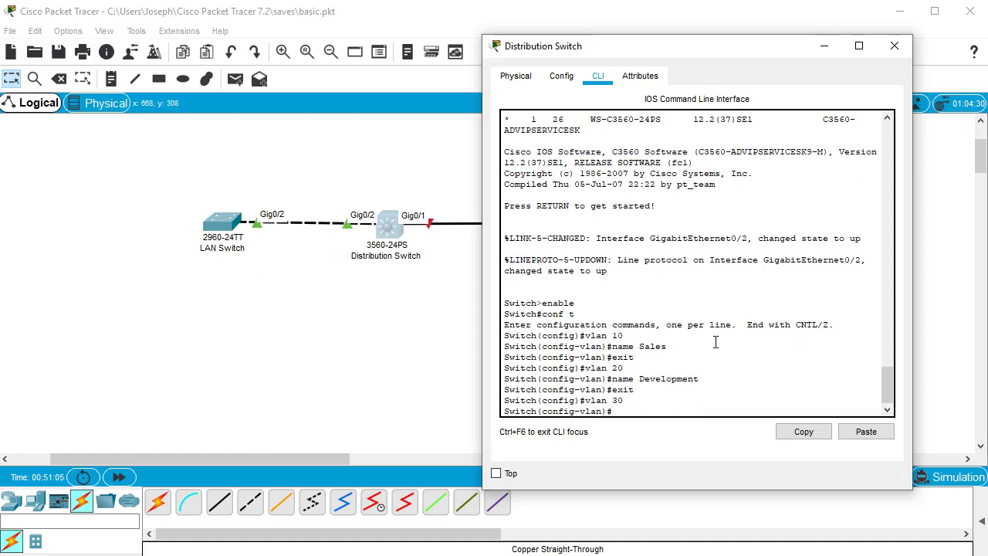
pyautogui.write('name Management')
pyautogui.press('Return')
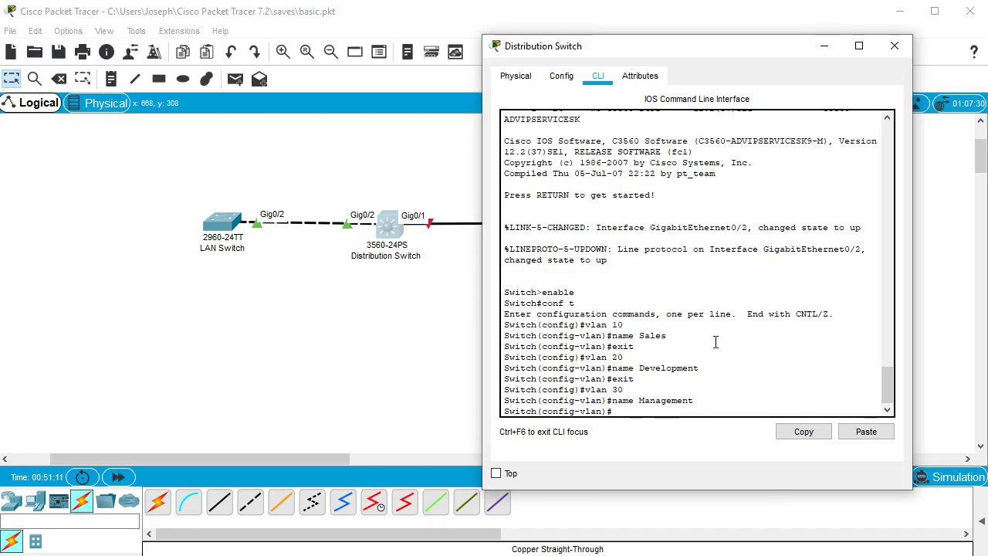
pyautogui.write('exit')
pyautogui.press('Return')
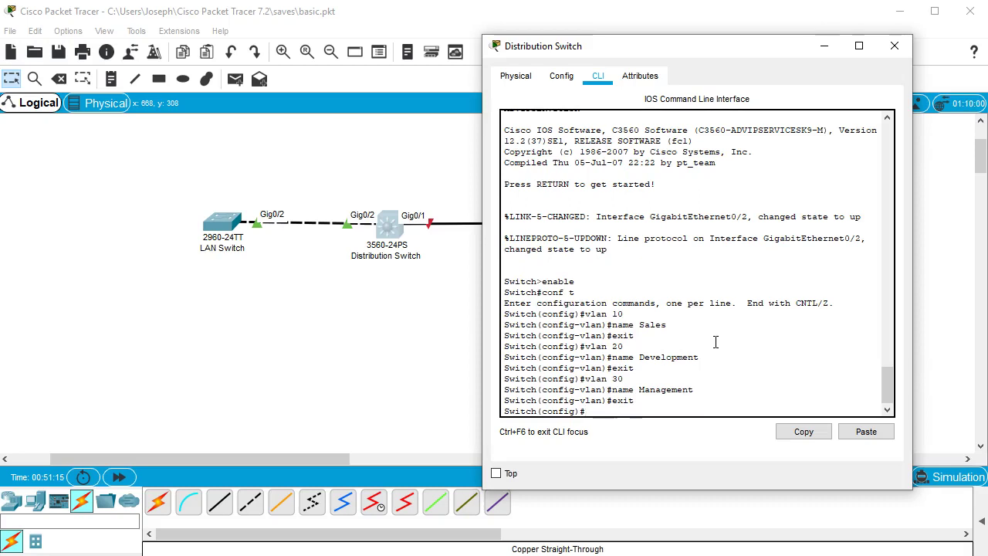
# Configure the Distribution Switch's VLAN 10 interface with IP address 192.168.10.1 and mask 255.255.255.0, and enable it.
pyautogui.write('int vlan 10')
pyautogui.press('Return')
pyautogui.press('Return')
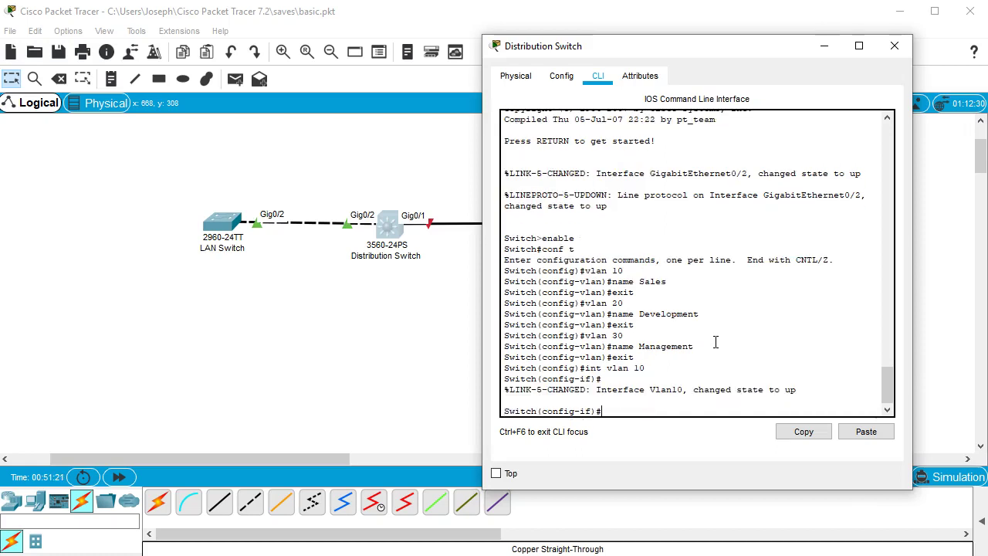
pyautogui.write('ip address 192.168.10.1 255.255.255.0')
pyautogui.press('Return')
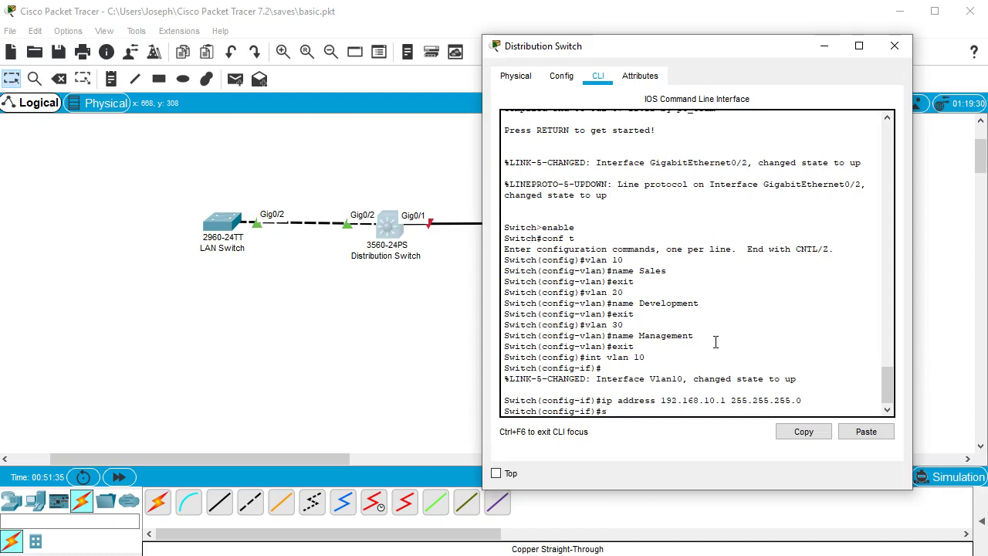
pyautogui.write('no shut')
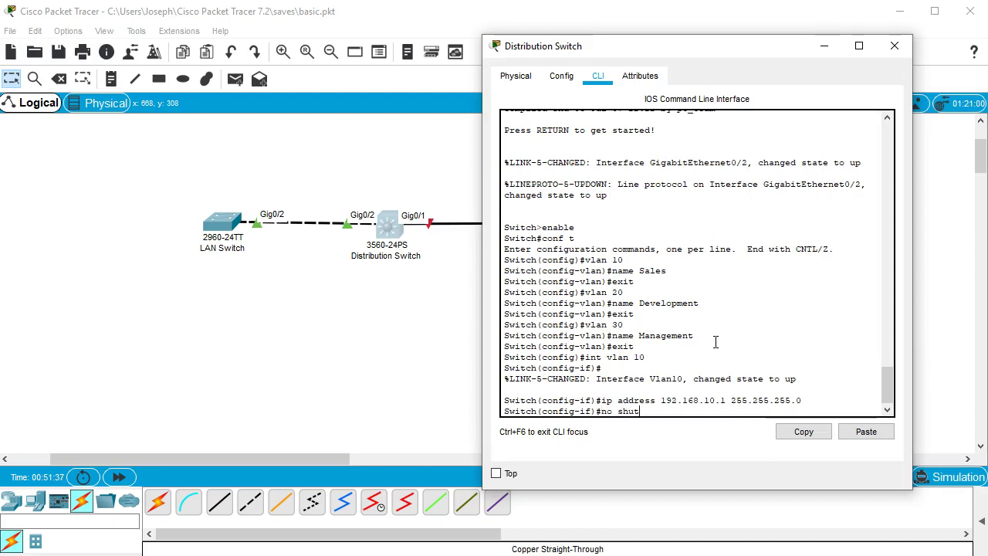
pyautogui.press('Return')
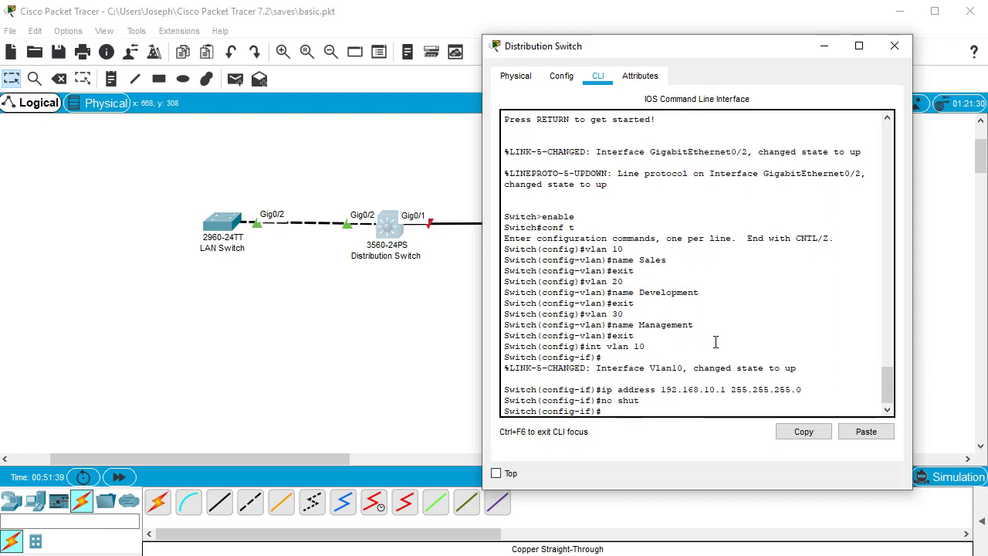
# Describe the VLAN 10 interface as "Sales VLAN" and exit the interface configuration.
pyautogui.write('desc')
pyautogui.press('Tab')
pyautogui.write('Sales VLAN')
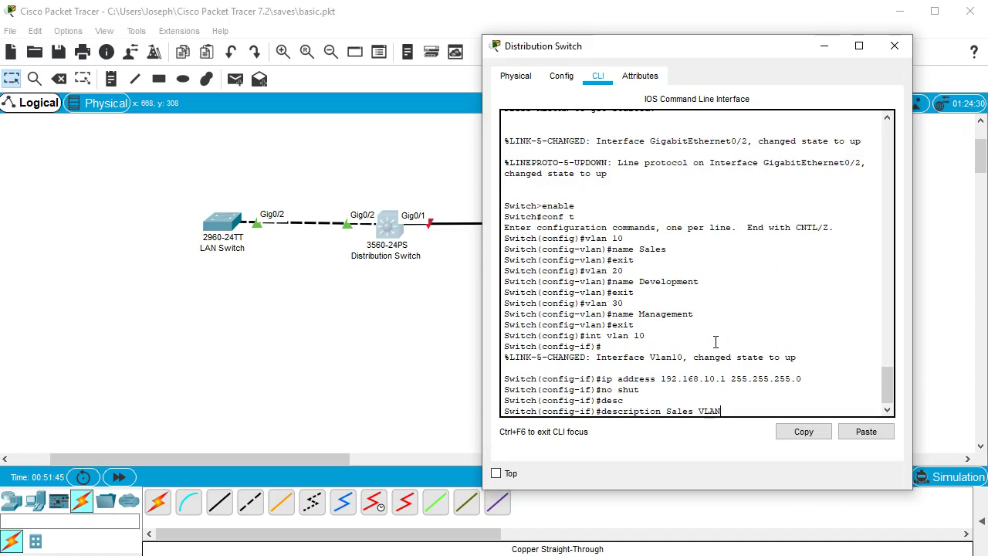
pyautogui.press('Return')
pyautogui.write('exit')
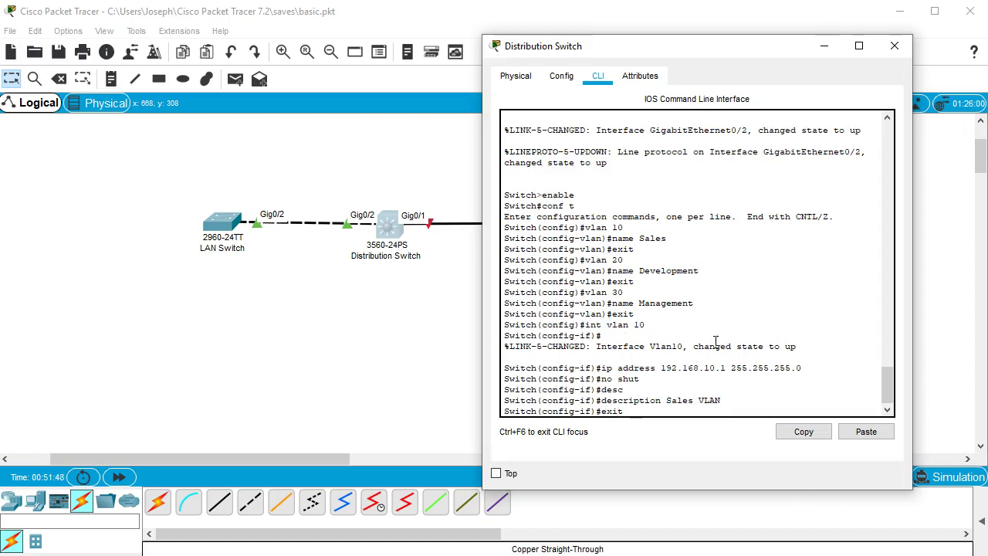
pyautogui.press('Return')
# Configure the Distribution Switch's VLAN 20 interface with IP address 192.168.20.1 and mask 255.255.255.0, and enable it.
pyautogui.write('int ')
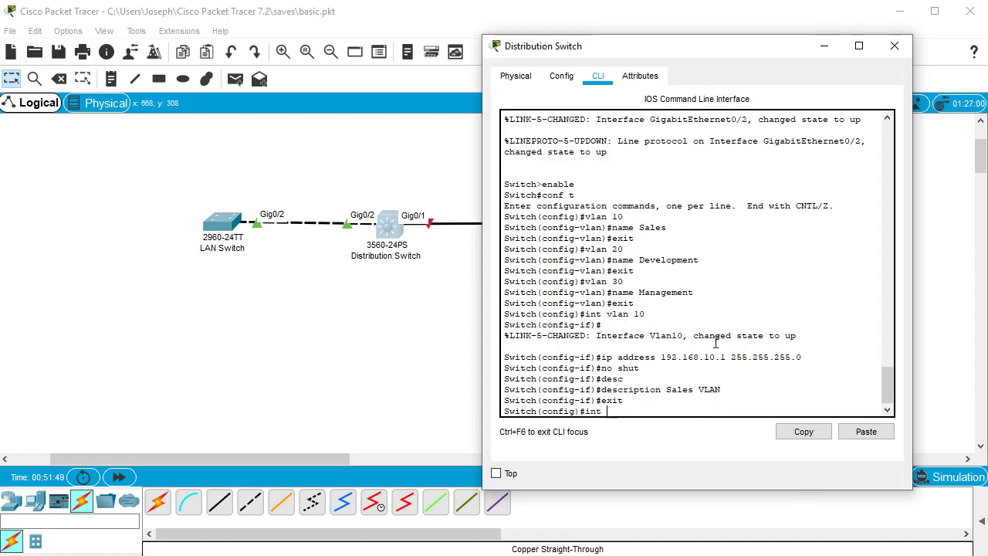
pyautogui.write('vlan 20')
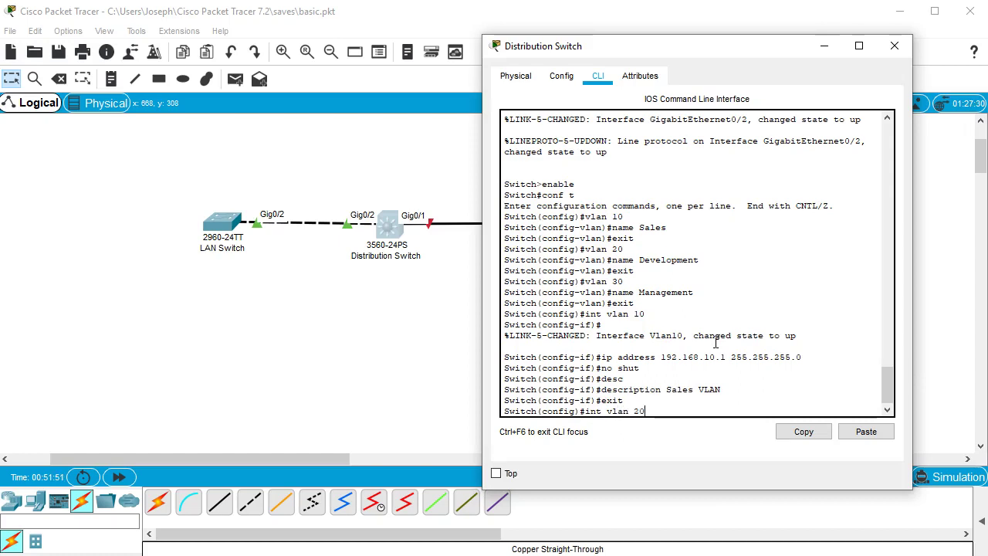
pyautogui.press('Return')
pyautogui.press('Return')
pyautogui.write('ip')
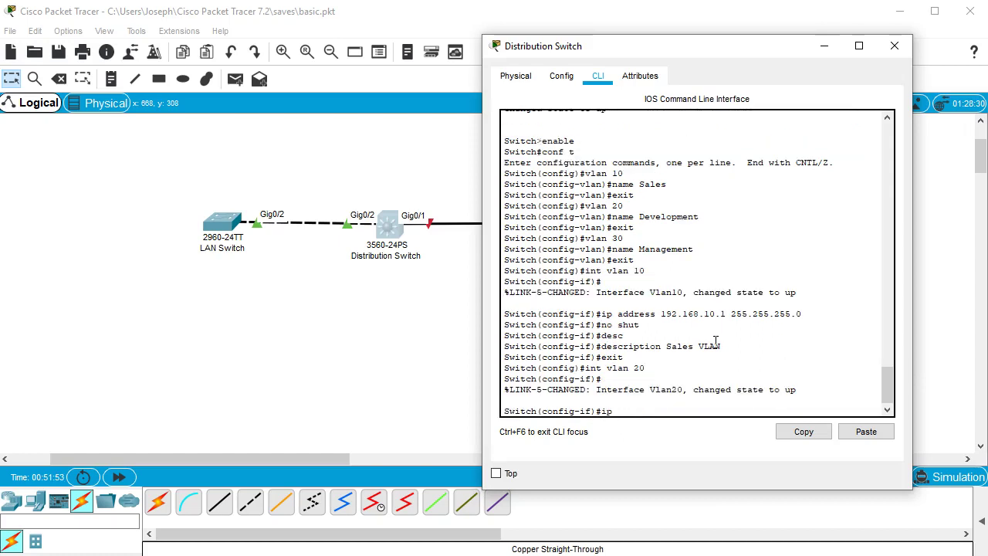
pyautogui.write(' address 192.168.20.1 255.255.255.0')
pyautogui.press('Return')
pyautogui.write('no')
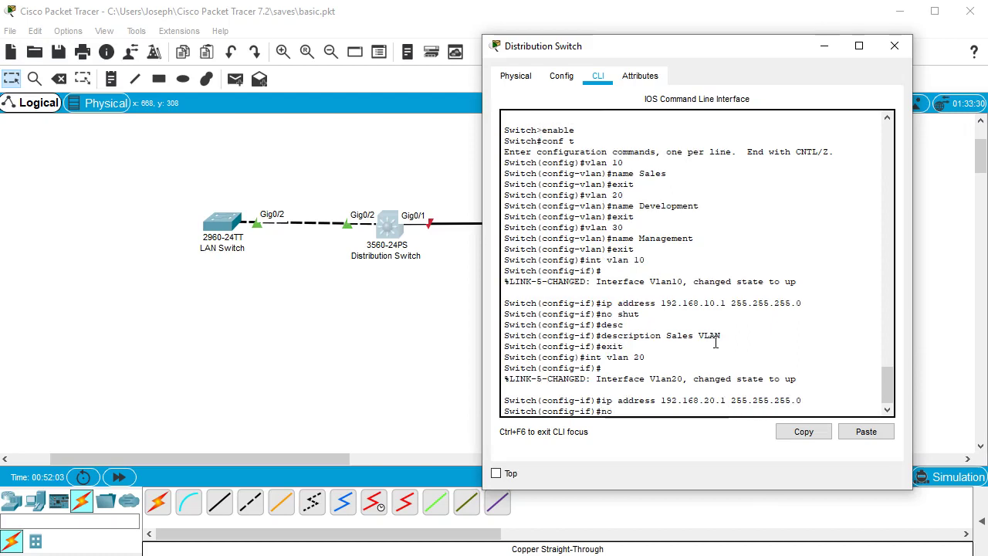
pyautogui.write(' shutdown')
pyautogui.press('Return')
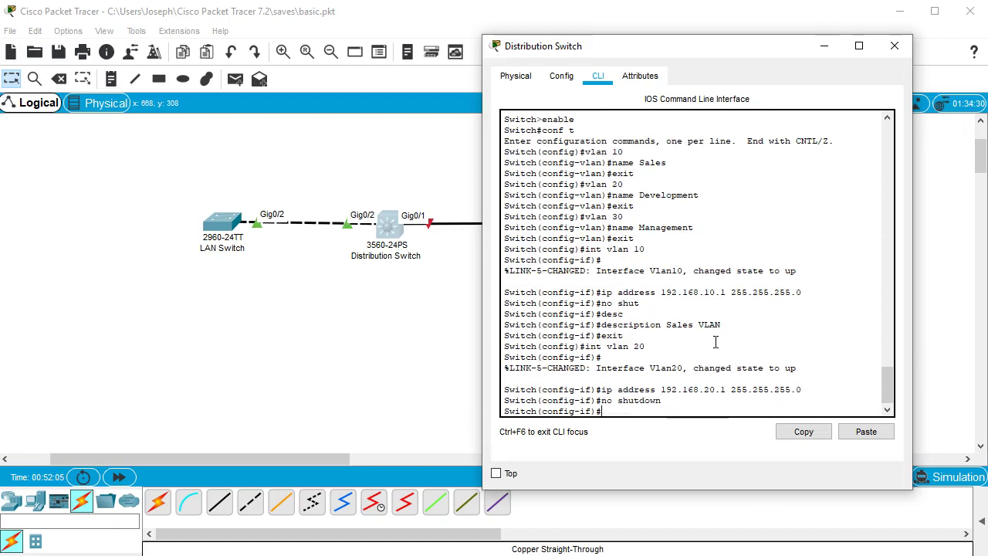
# Describe the Distribution Switch's VLAN 20 interface as "Development VLAN" and exit the interface configuration.
pyautogui.write('desc')
pyautogui.press('Tab')
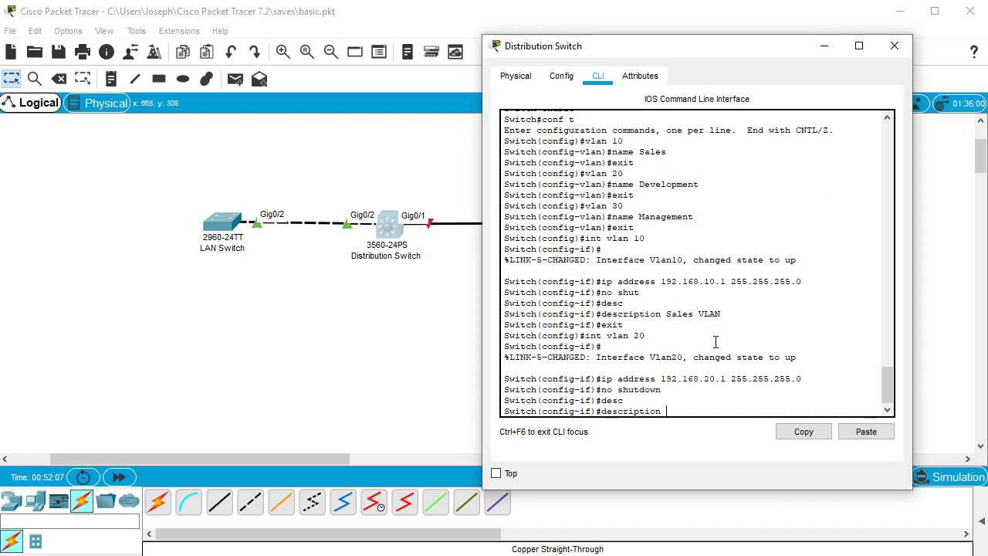
pyautogui.write('Development VLAN')
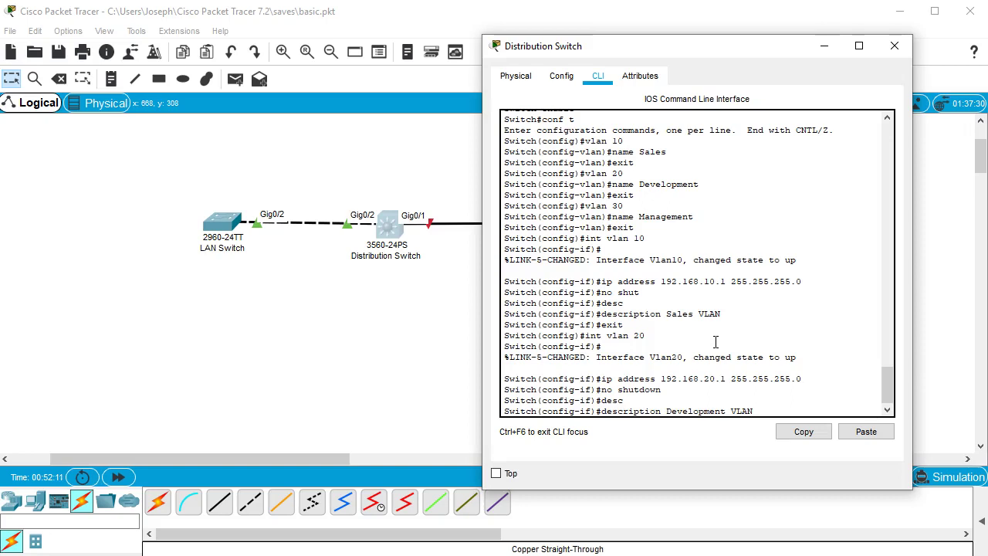
pyautogui.press('Return')
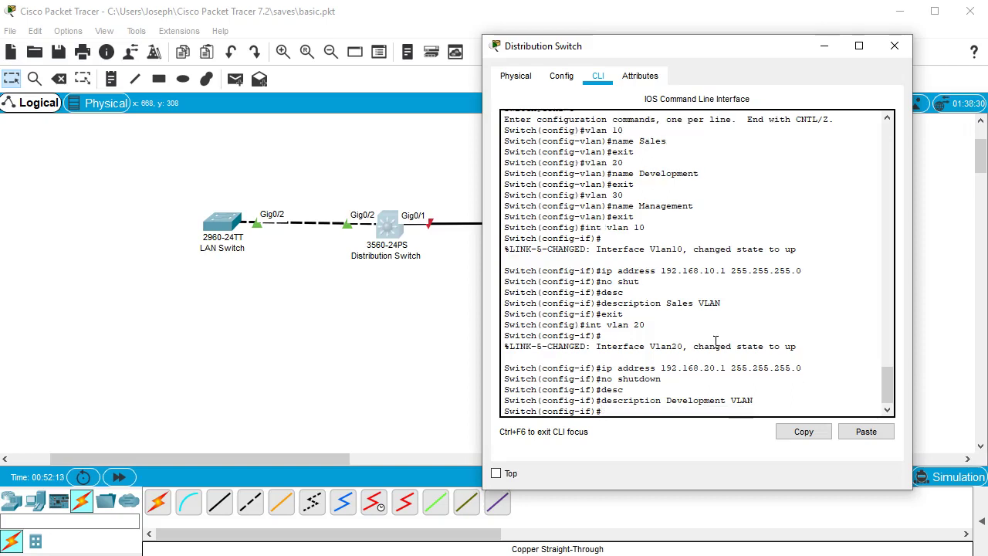
pyautogui.write('exit')
pyautogui.press('Return')
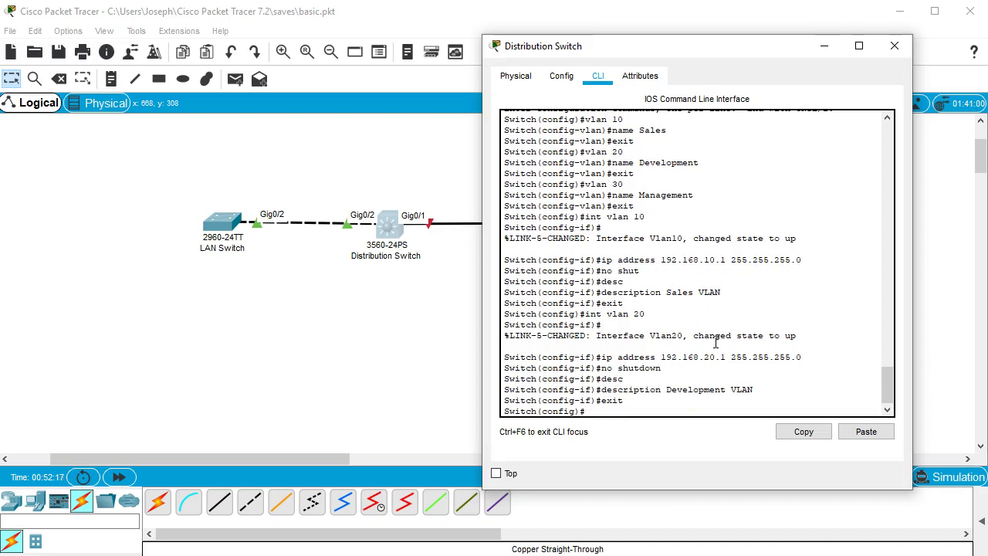
# Configure the Distribution Switch's VLAN 30 interface with IP address 192.168.30.1 and mask 255.255.255.0, and enable it.
pyautogui.write('int vlan 30')
pyautogui.press('Return')
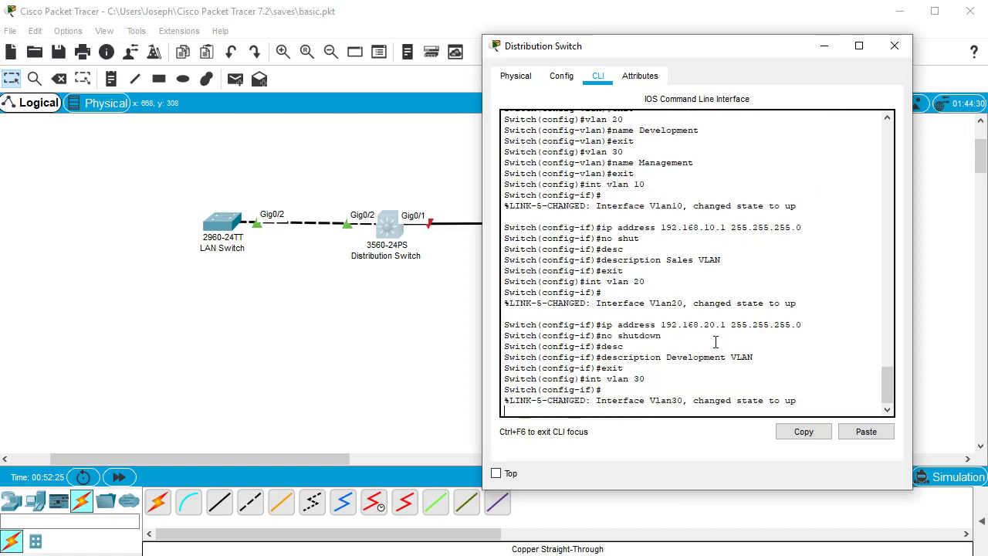
pyautogui.press('Return')
pyautogui.write('i')
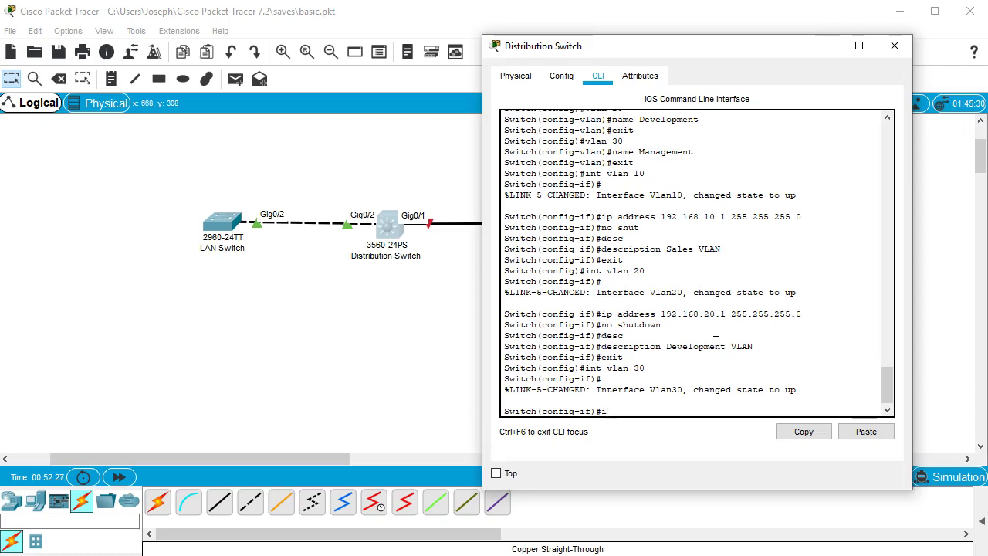
pyautogui.write('p address 192.168.30.1 255.255.255.0')
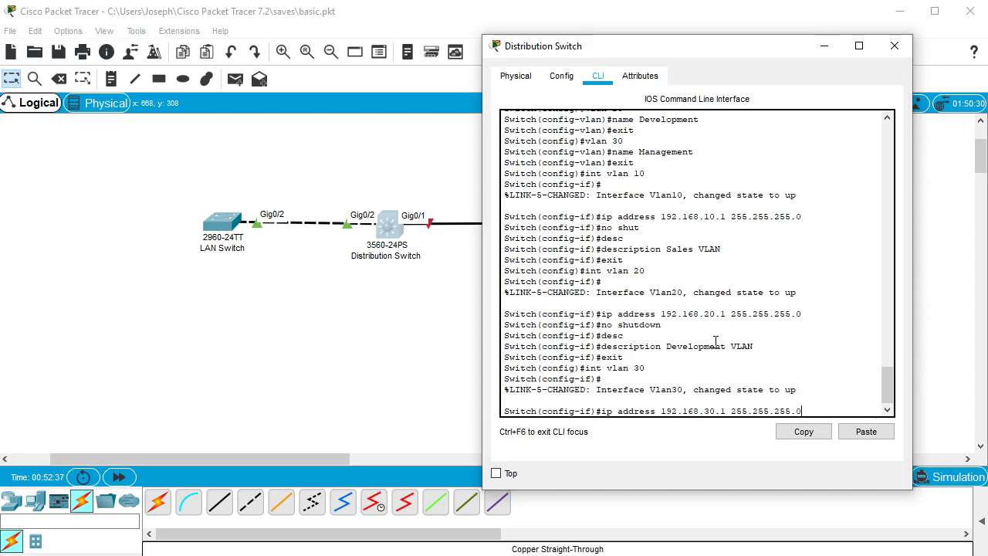
pyautogui.press('Return')
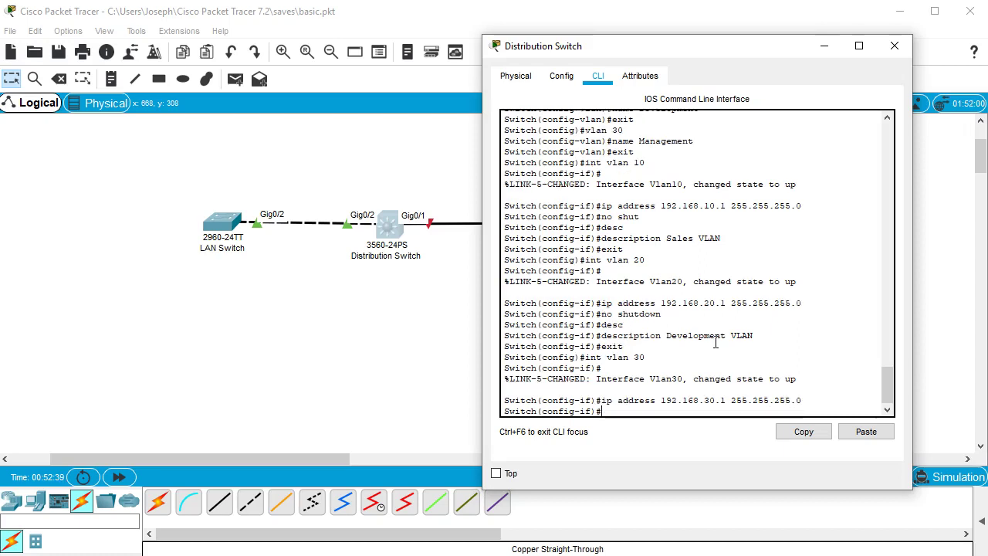
pyautogui.write('no shut')
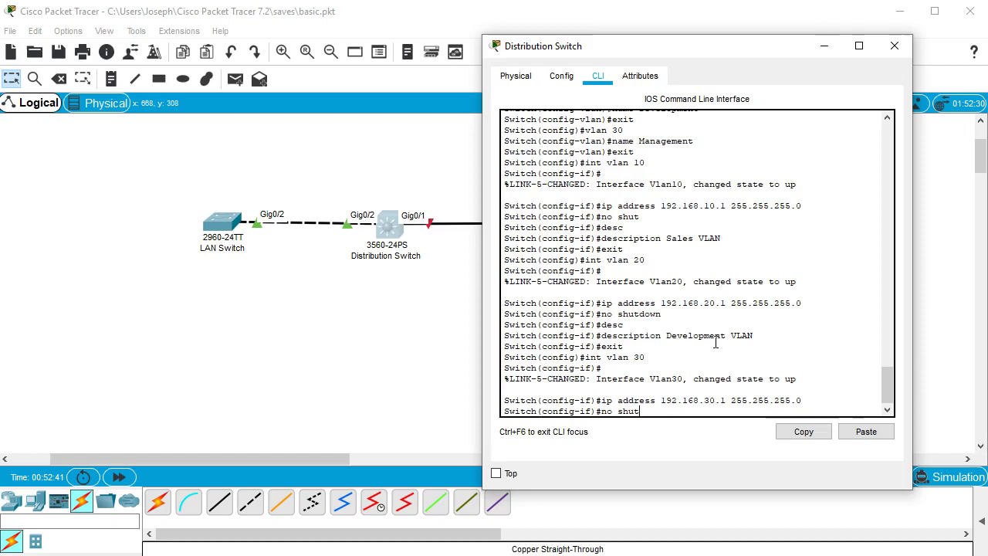
pyautogui.press('Return')
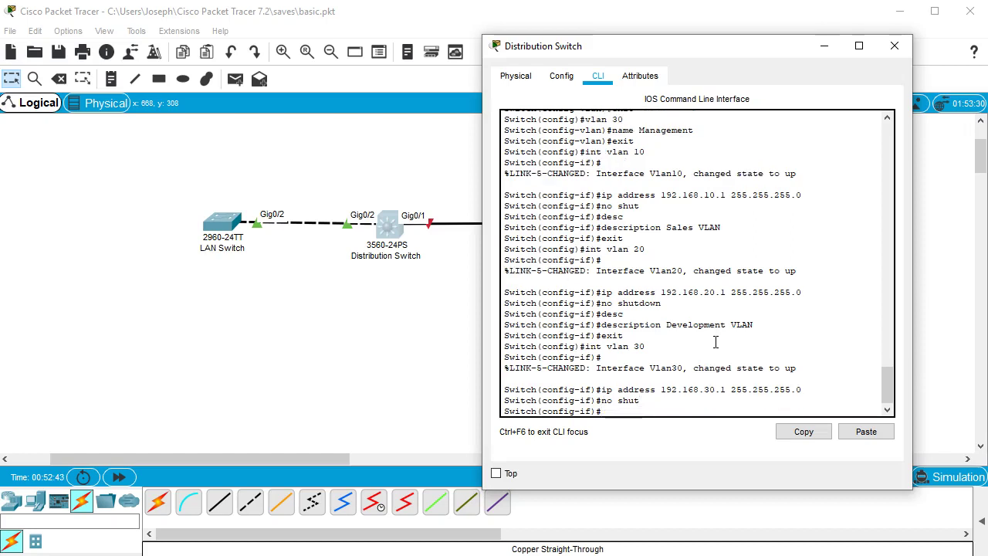
# Describe the VLAN 30 interface as "Management VLAN" and exit the interface configuration.
pyautogui.write('desc')
pyautogui.press('Tab')
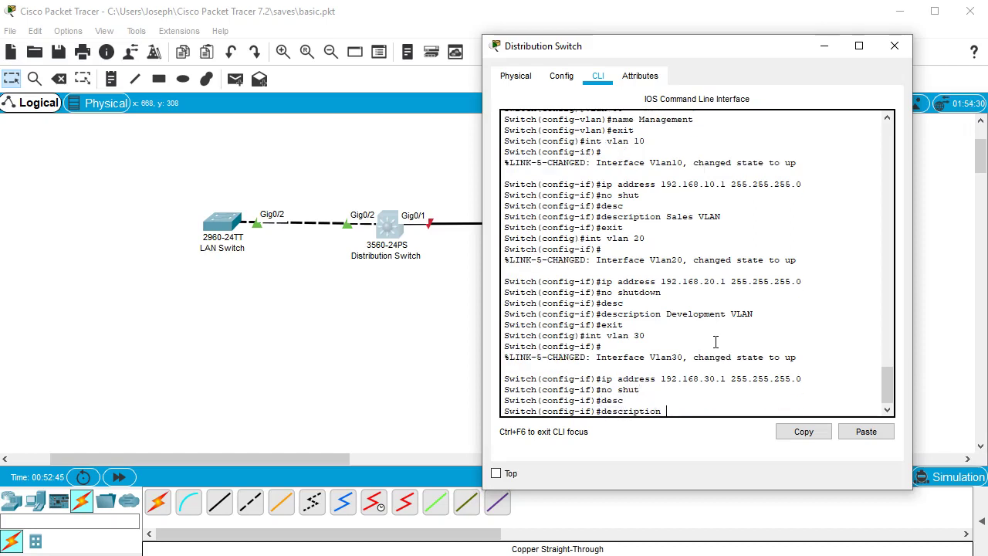
pyautogui.write('Management VLAN')
pyautogui.press('Return')
pyautogui.write('exit')
pyautogui.press('Return')
# Leave global configuration mode and ping 192.168.30.10 from the Distribution Switch.
pyautogui.write('exit')
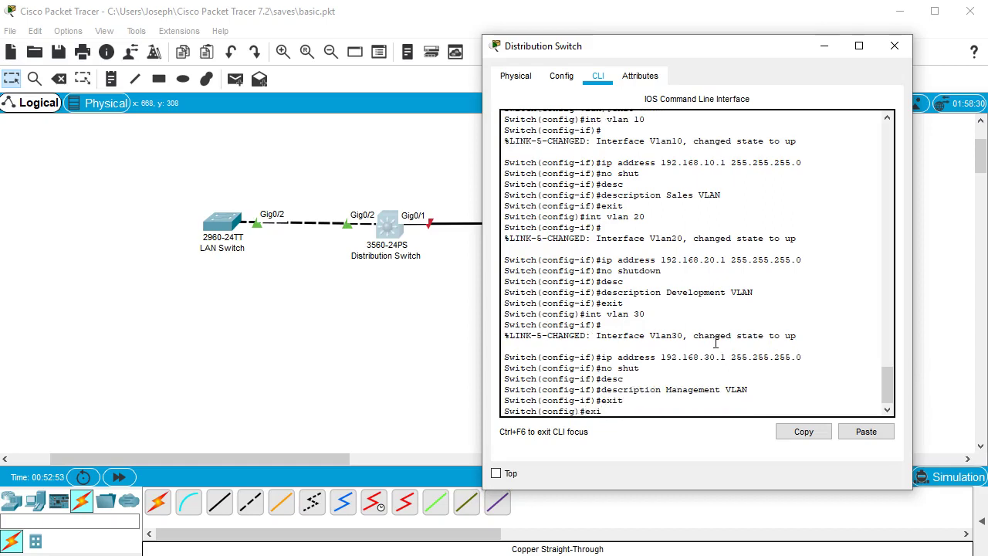
pyautogui.press('Return')
pyautogui.press('Return')
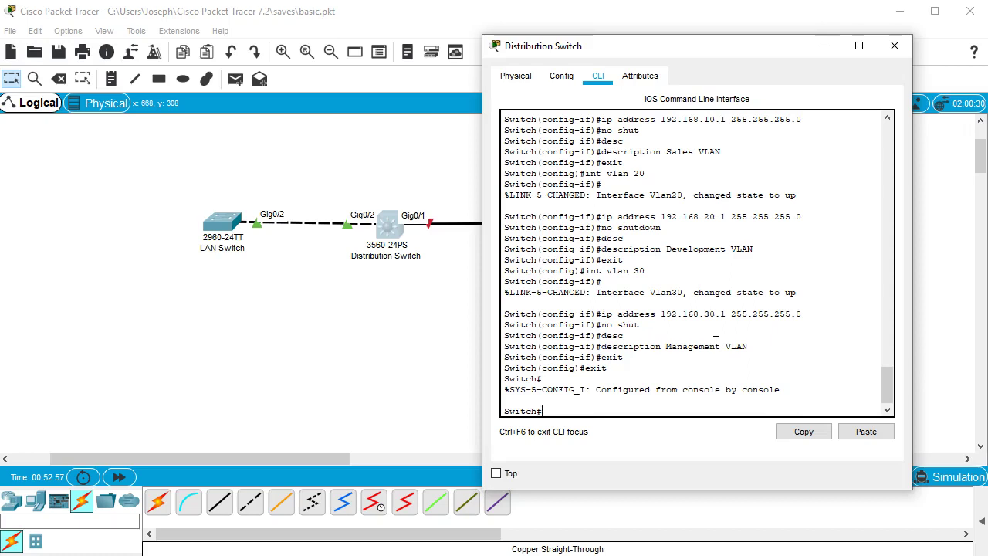
pyautogui.write('ping 192.168.30.10')
pyautogui.press('Return')
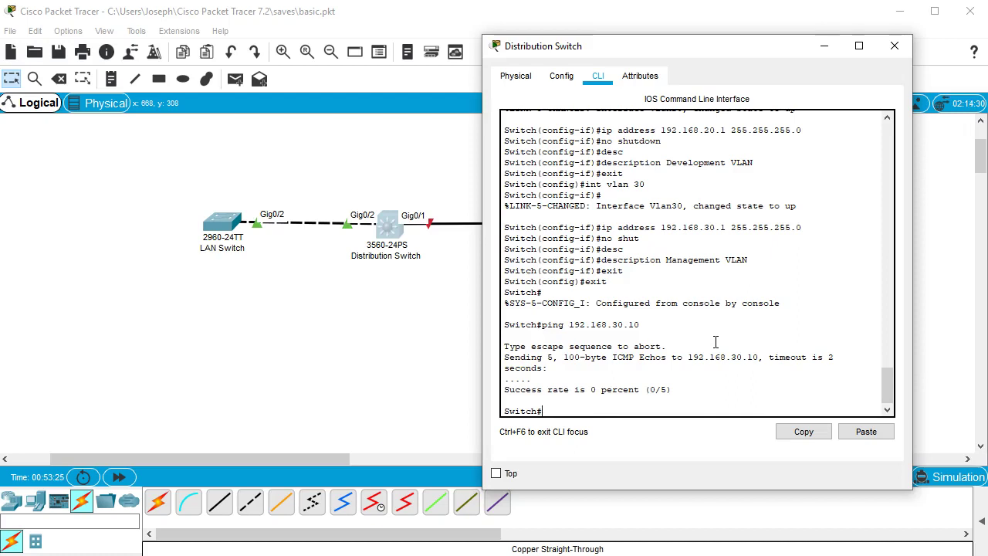
# Enter the configuration of interface g0/2 on the Distribution Switch and try to set its switchport mode to trunk.
pyautogui.write('conf t')
pyautogui.press('Return')
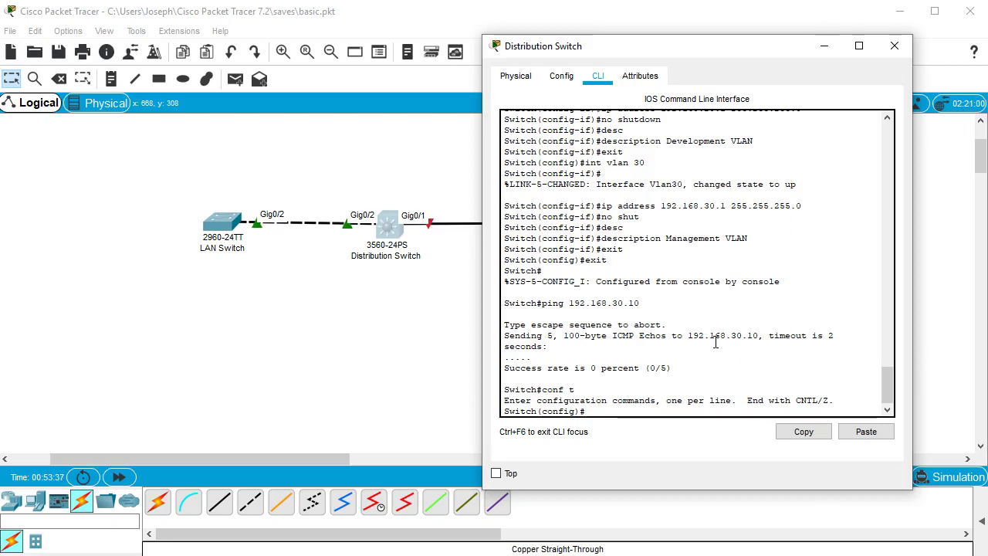
pyautogui.write('int g0/2')
pyautogui.press('Return')
pyautogui.write('sw')
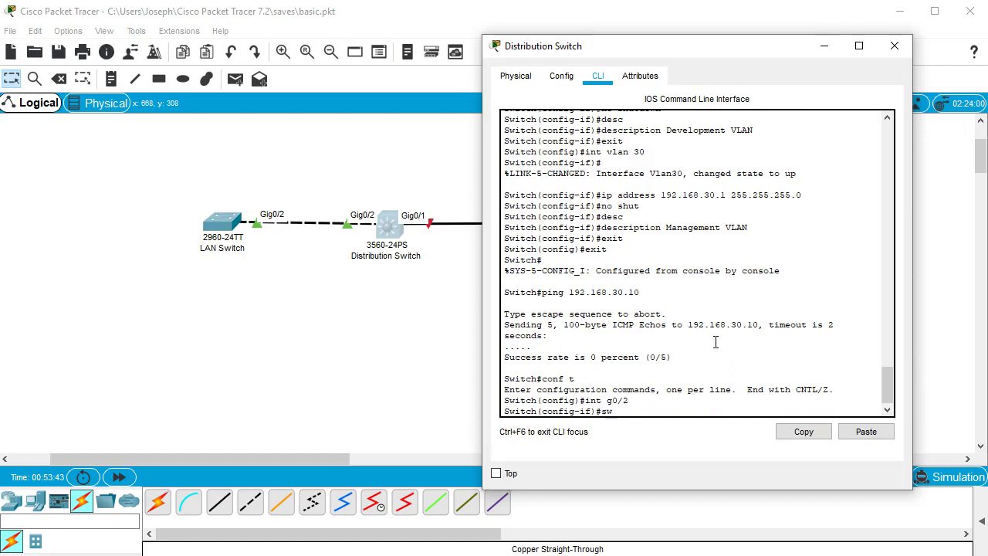
pyautogui.press('Tab')
pyautogui.write('mode')
pyautogui.press('Tab')
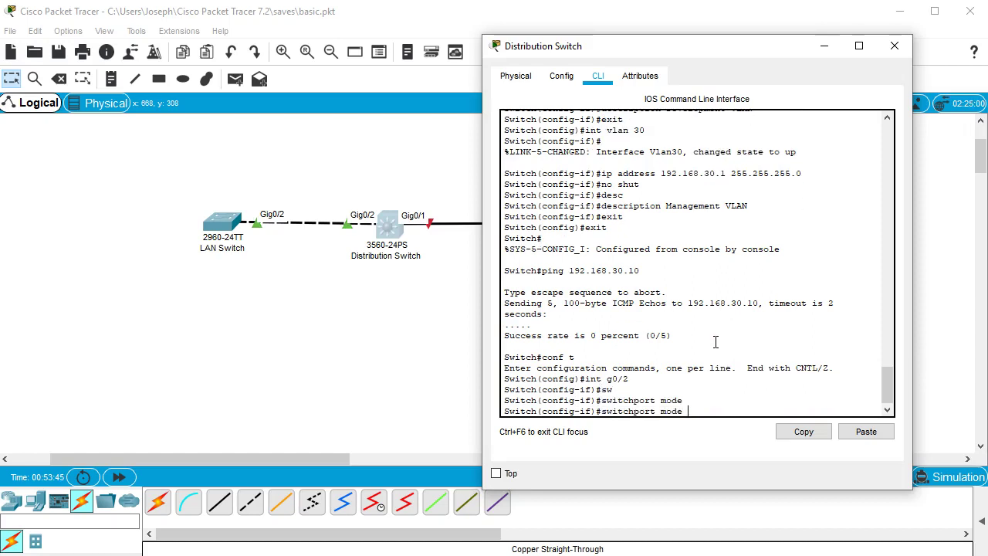
pyautogui.write('?')
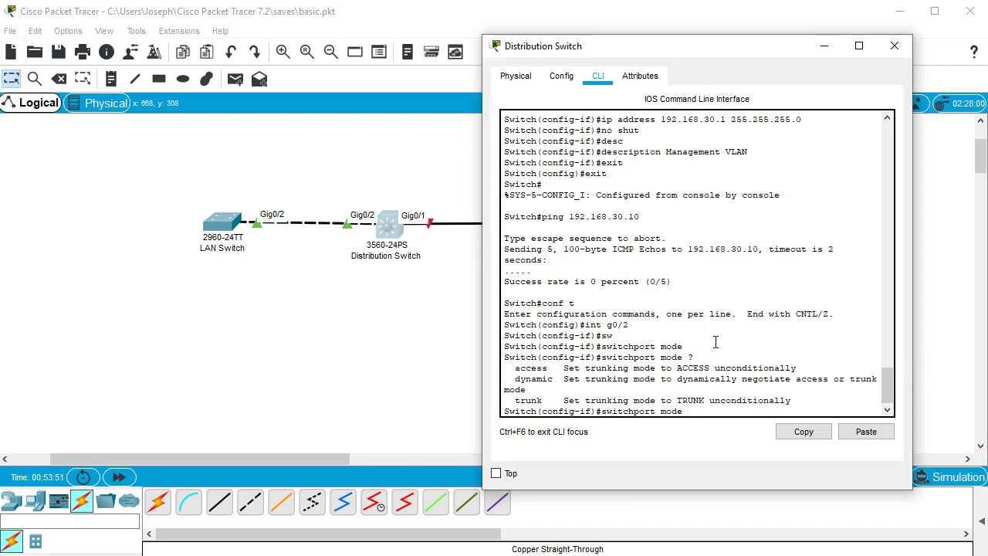
pyautogui.write('trunk')
pyautogui.press('Tab')
pyautogui.press('Return')
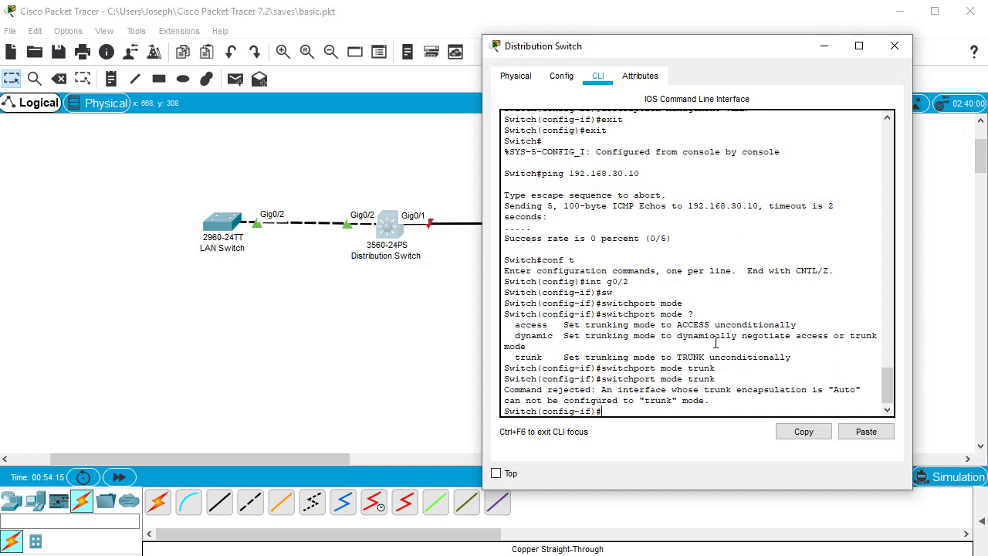
# Set interface g0/2's switchport mode to dynamic desirable and return to privileged mode.
pyautogui.press('Up')
pyautogui.press('BackSpace')
pyautogui.press('BackSpace')
pyautogui.press('BackSpace')
pyautogui.press('BackSpace')
pyautogui.press('BackSpace')
pyautogui.press('BackSpace')
pyautogui.write('dy')
pyautogui.press('Tab')
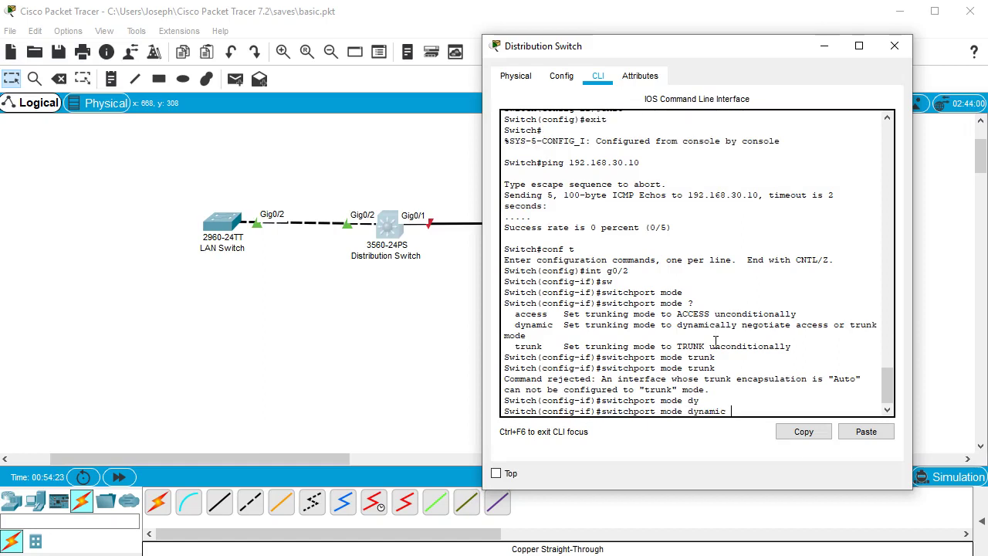
pyautogui.write('?')
pyautogui.write('des')
pyautogui.press('Tab')
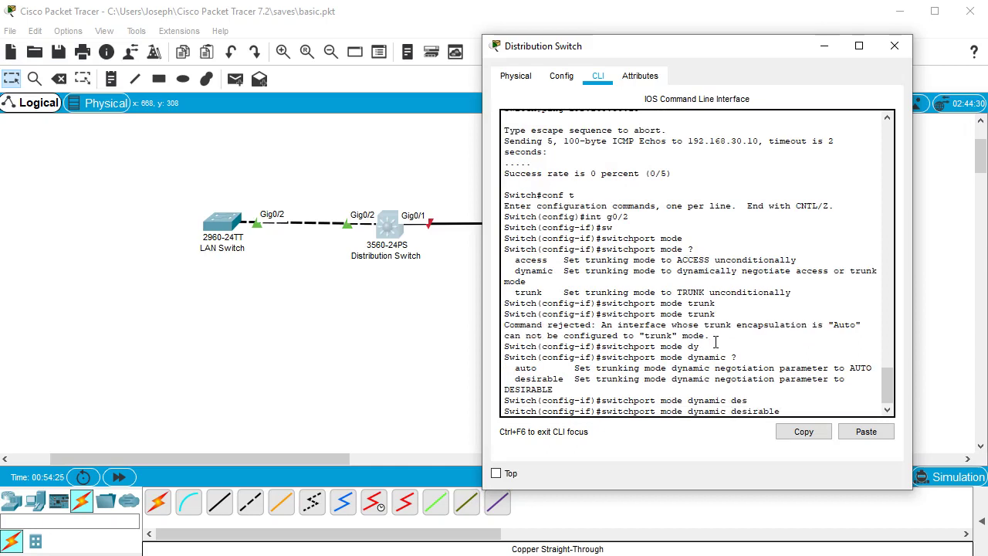
pyautogui.press('Return')
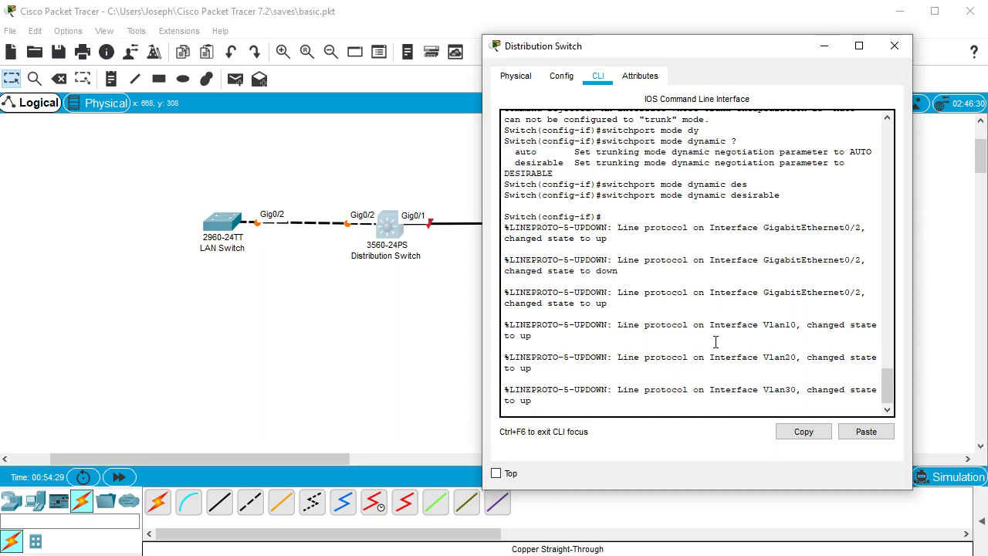
pyautogui.press('Return')
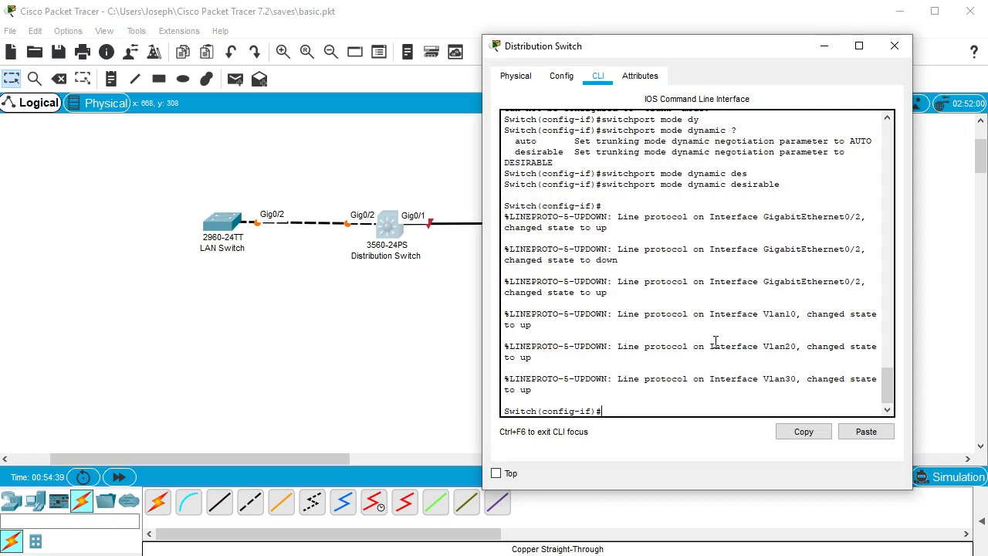
pyautogui.write('exit')
pyautogui.press('Return')
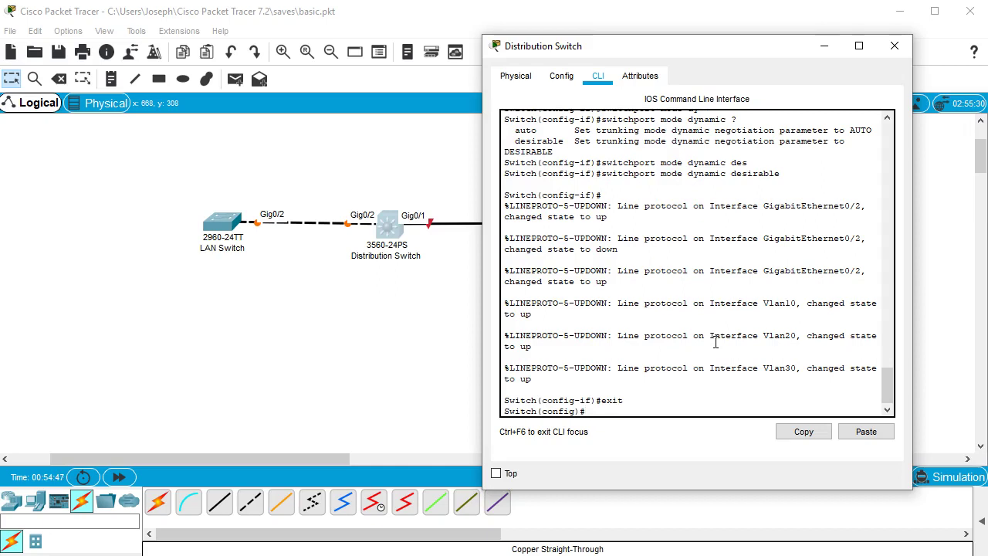
pyautogui.write('exit')
pyautogui.press('Return')
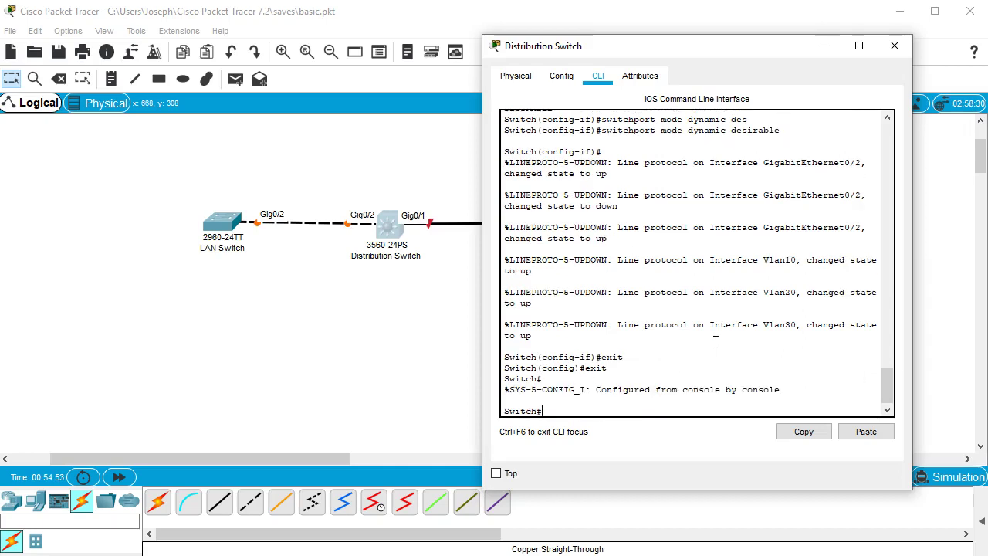
# Display interface g0/2's switchport details to check its operational mode, and ping 192.168.30.10 again.
pyautogui.write('show int ')
pyautogui.write('g0/2 s')
pyautogui.write('w')
pyautogui.press('Tab')
pyautogui.press('Return')
pyautogui.click(709, 264)
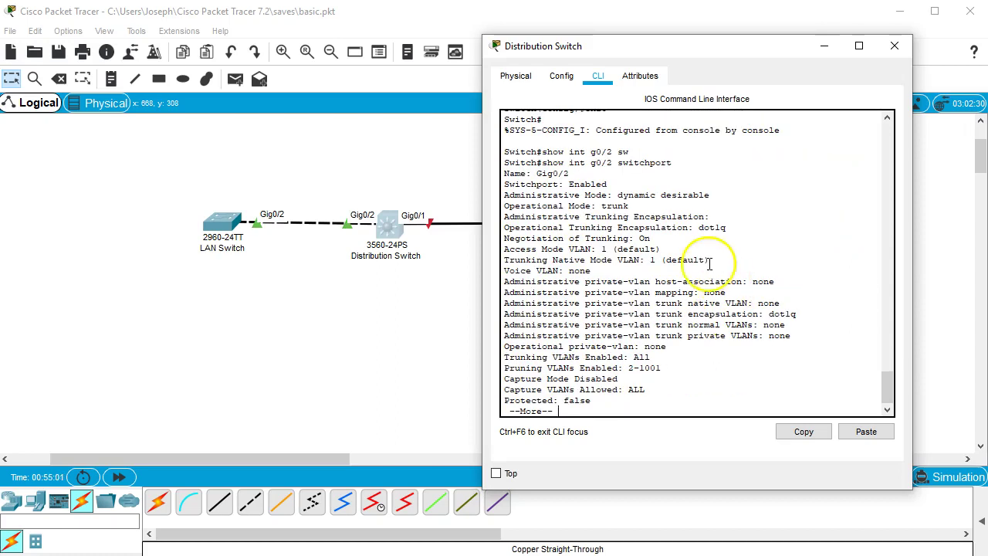
pyautogui.moveTo(506, 202); pyautogui.dragTo(658, 206)
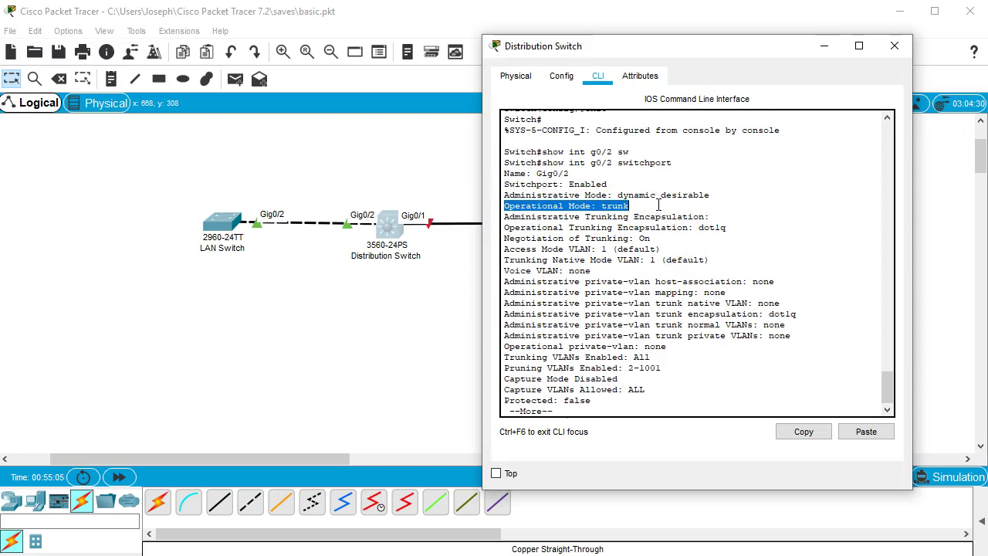
pyautogui.click(658, 205)
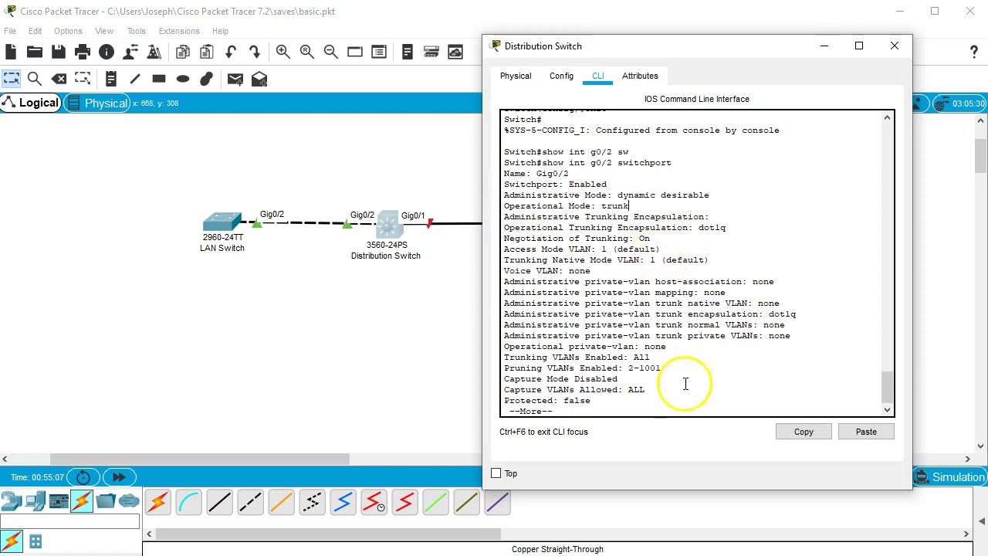
pyautogui.press('space')
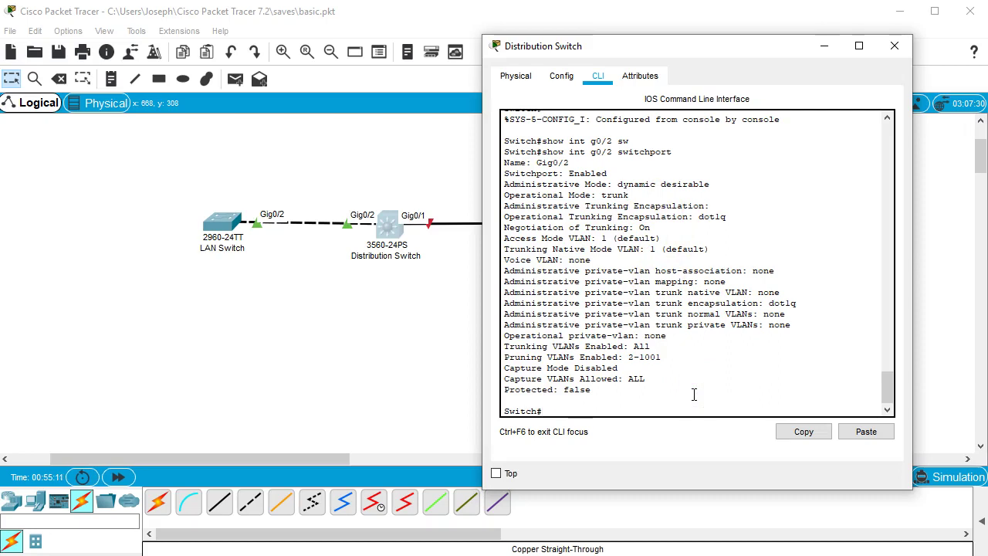
pyautogui.write('ping 192.168.30.10')
pyautogui.press('Return')
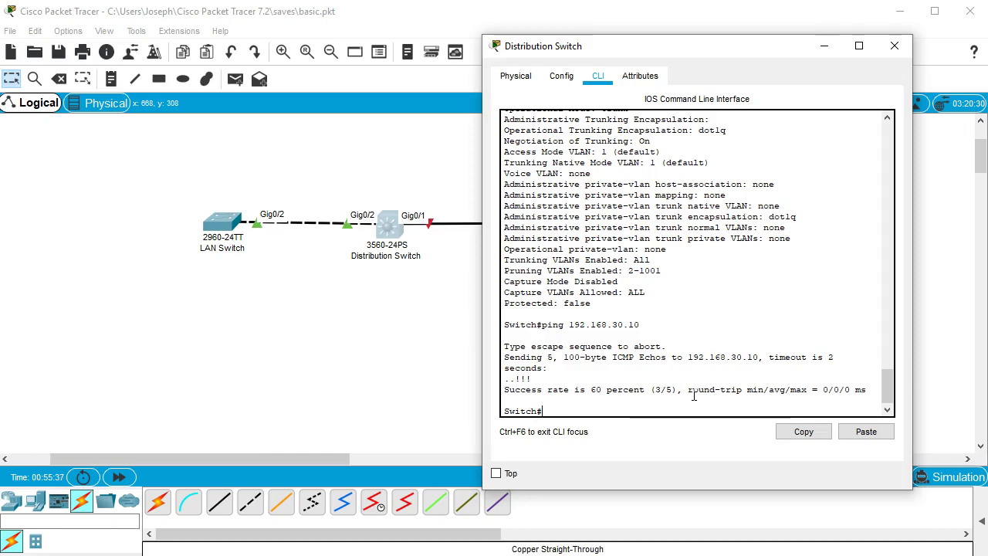
# Enable IP routing on the Distribution Switch and return to privileged mode.
pyautogui.write('conf t')
pyautogui.press('Return')
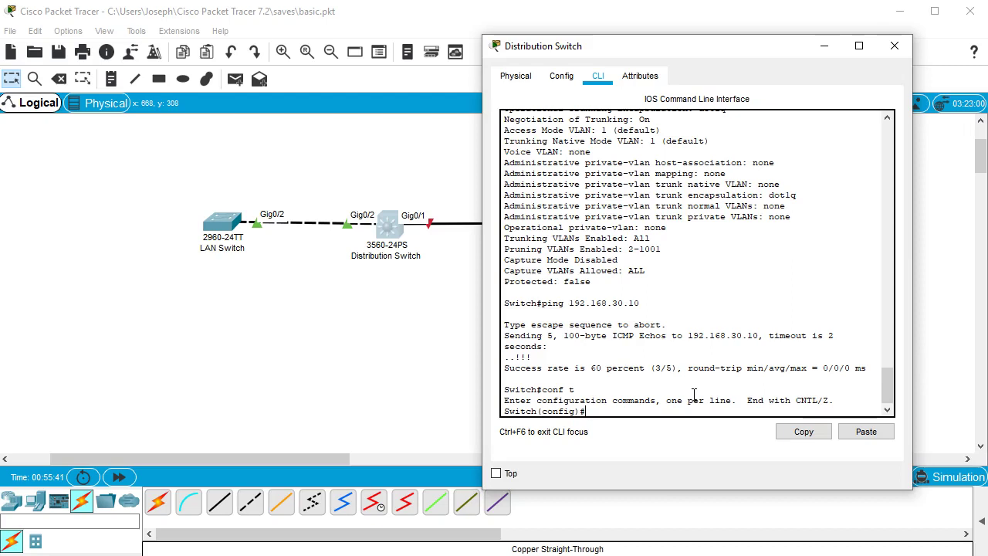
pyautogui.write('ip routing')
pyautogui.press('Return')
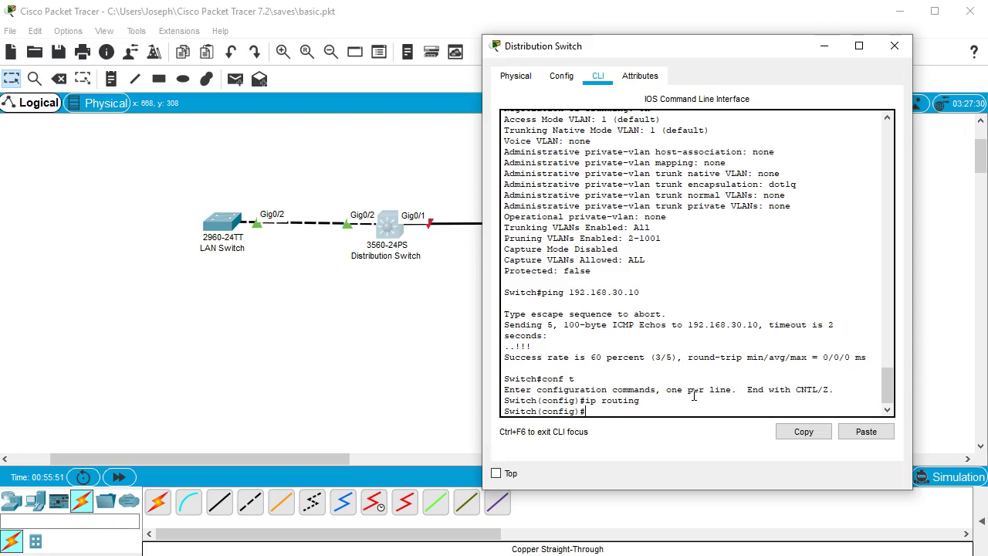
pyautogui.write('exit')
pyautogui.press('Return')
# Ping 192.168.30.10 with routing enabled and move the Distribution Switch window aside to uncover the Border Router.
pyautogui.write('ping 192.168.30.10')
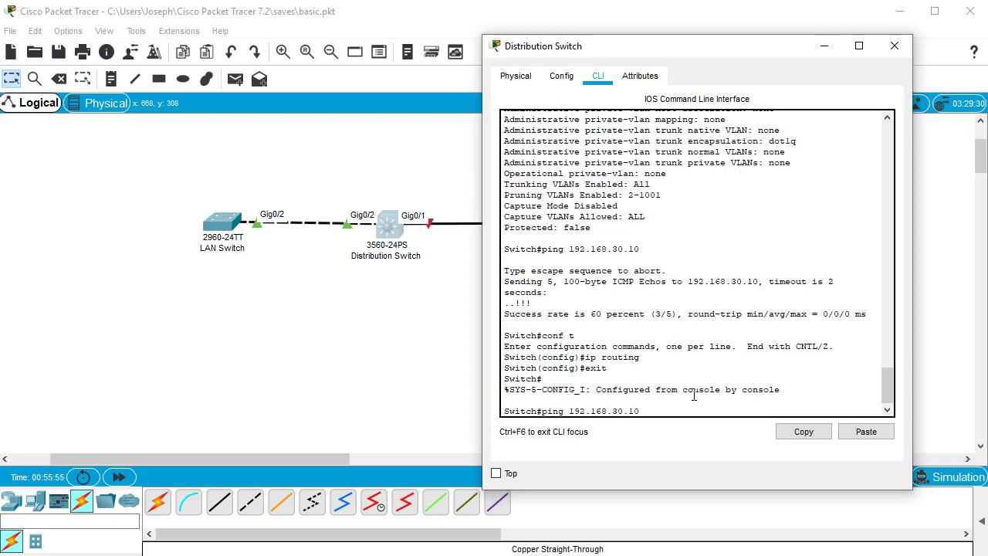
pyautogui.press('Return')
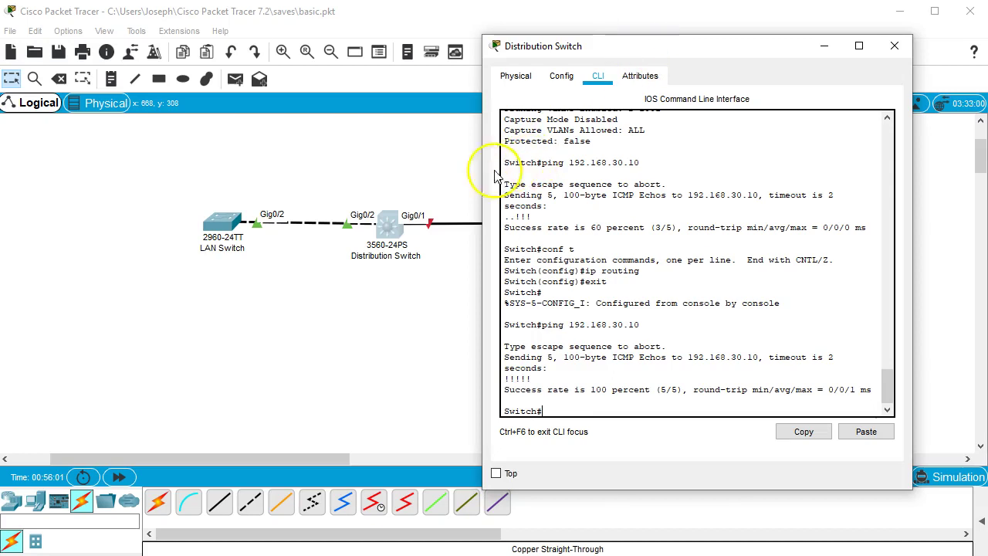
pyautogui.moveTo(657, 49); pyautogui.dragTo(788, 58)
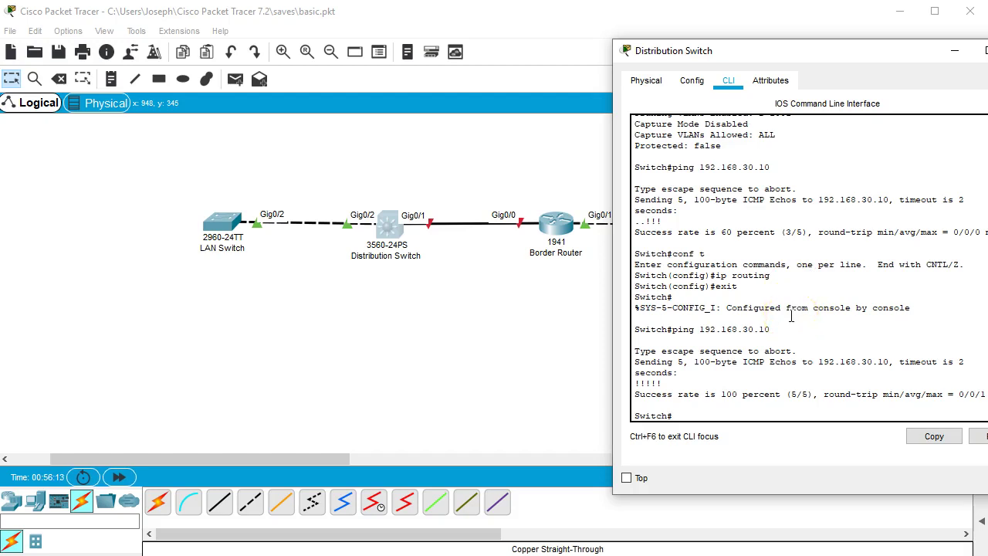
# Enter configuration for the Distribution Switch's interface g0/1 and make it a routed port with no switchport.
pyautogui.write('conf t')
pyautogui.press('Return')
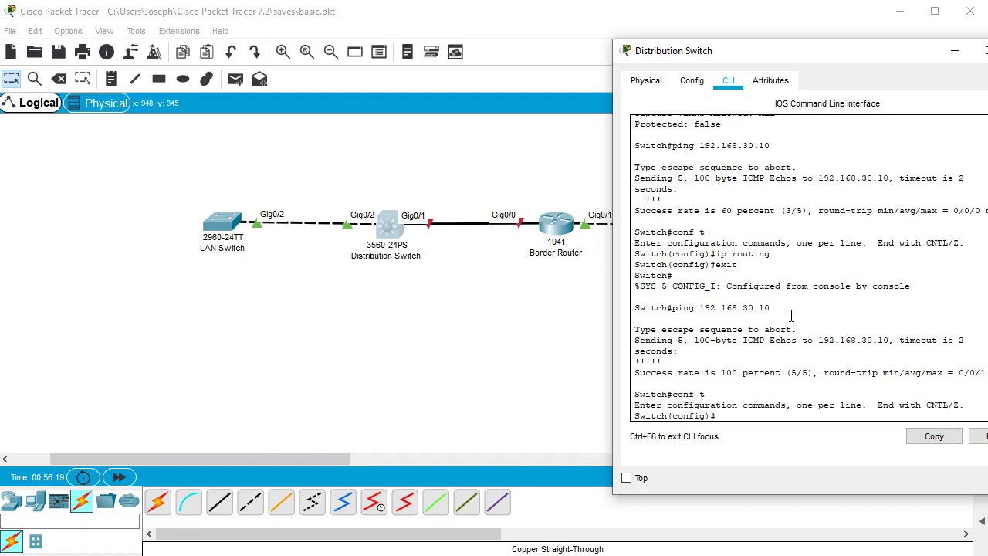
pyautogui.write('int g0/1')
pyautogui.press('Return')
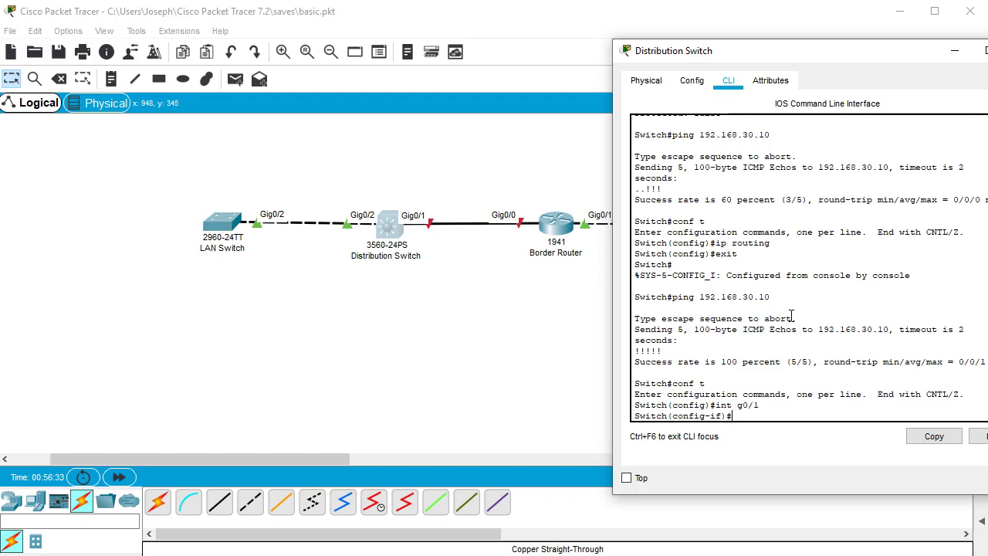
pyautogui.write('no swi')
pyautogui.press('Tab')
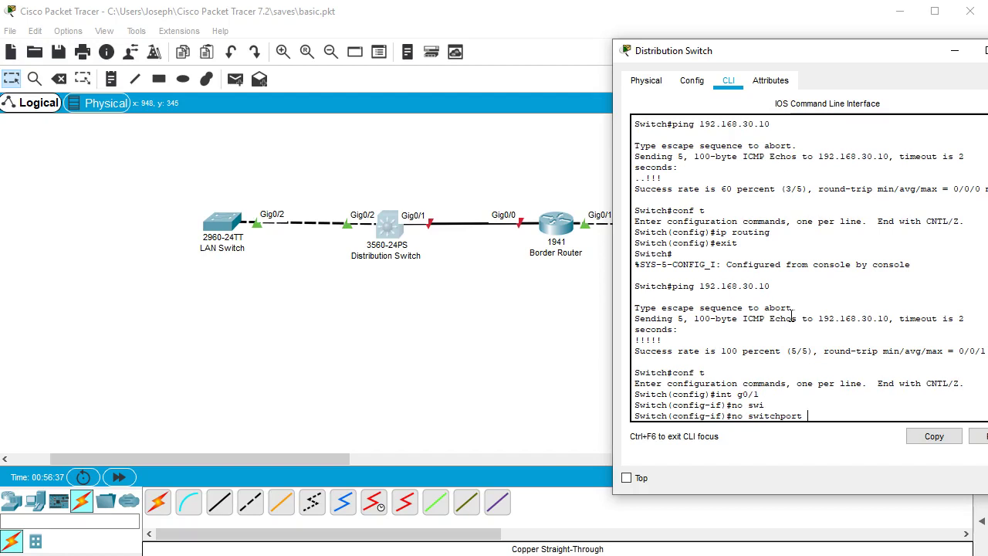
pyautogui.press('Return')
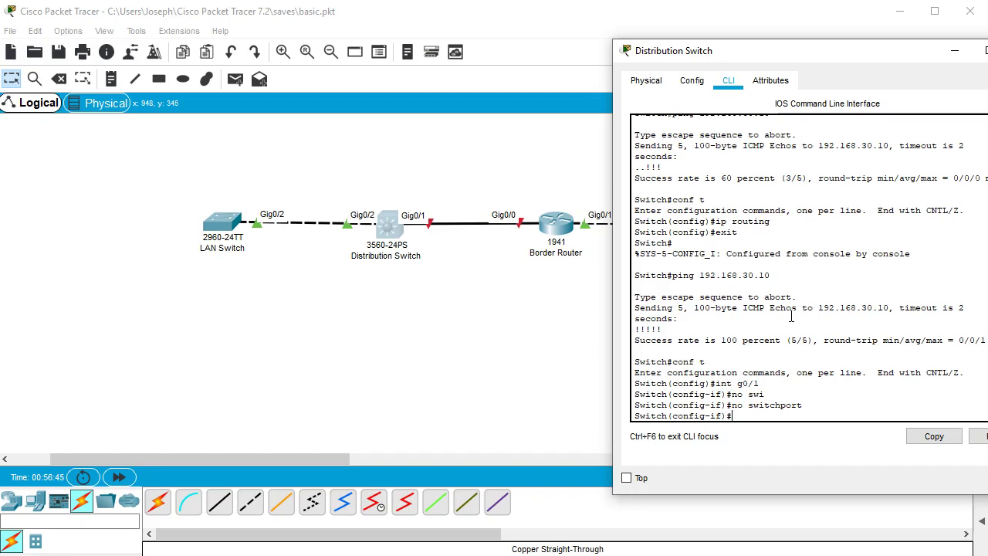
# List the switchport command options available on interface g0/1 and clear the unfinished command.
pyautogui.write('n')
pyautogui.write('o')
pyautogui.press('BackSpace')
pyautogui.press('BackSpace')
pyautogui.write('sw')
pyautogui.press('Tab')
pyautogui.write('?')
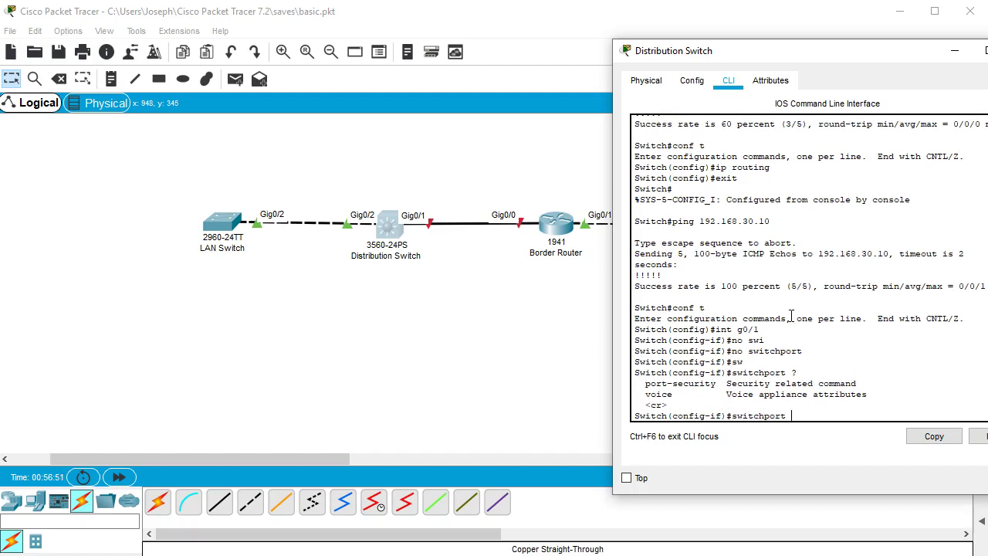
pyautogui.press('BackSpace')
pyautogui.press('BackSpace')
pyautogui.press('BackSpace')
pyautogui.press('BackSpace')
pyautogui.press('BackSpace')
# Assign IP address 192.168.40.10 with mask 255.255.255.0 to the Distribution Switch's interface g0/1 and enable the interface.
pyautogui.write('ip address 192.168.40.10 255.255.255.0')
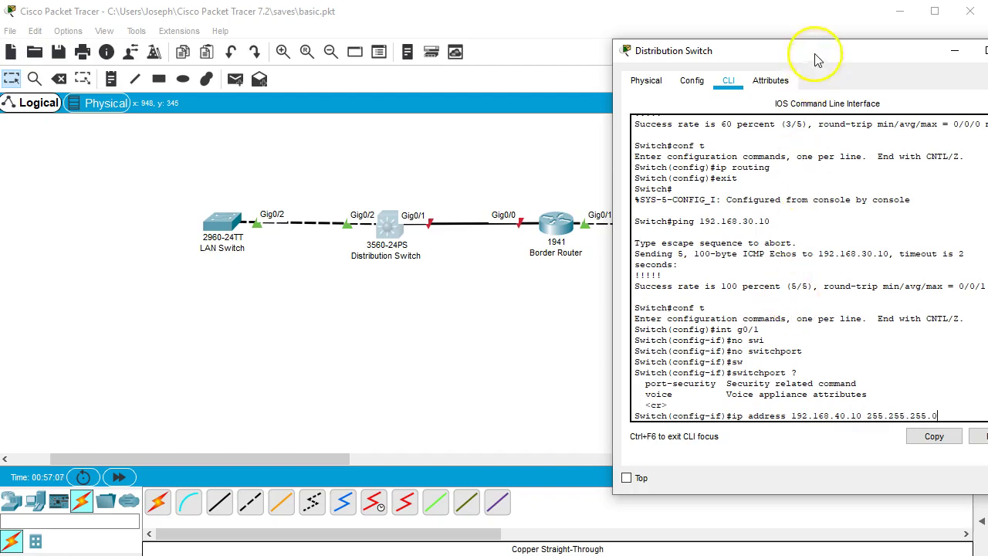
pyautogui.moveTo(813, 54); pyautogui.dragTo(660, 72)
pyautogui.write('0')
pyautogui.press('Return')
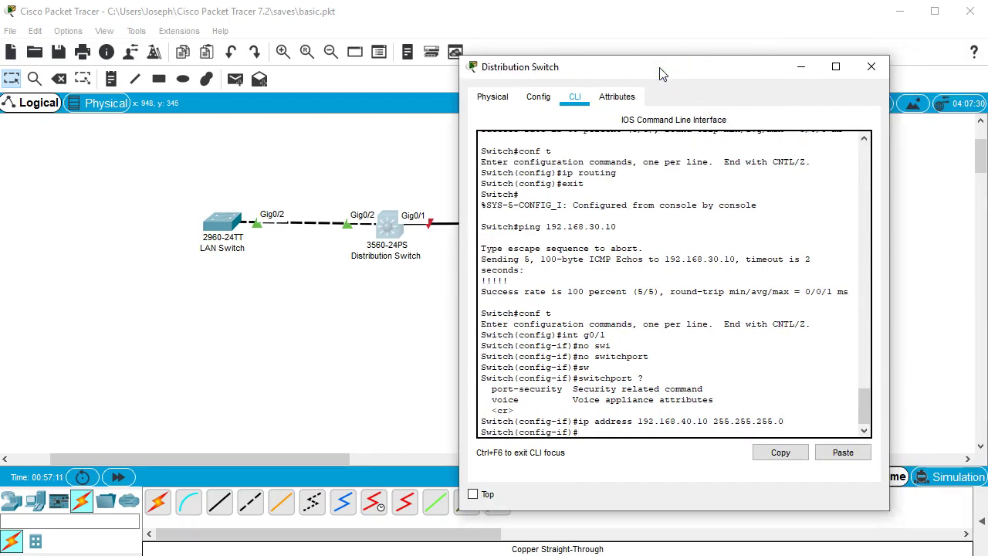
pyautogui.write('no shut')
pyautogui.press('Return')
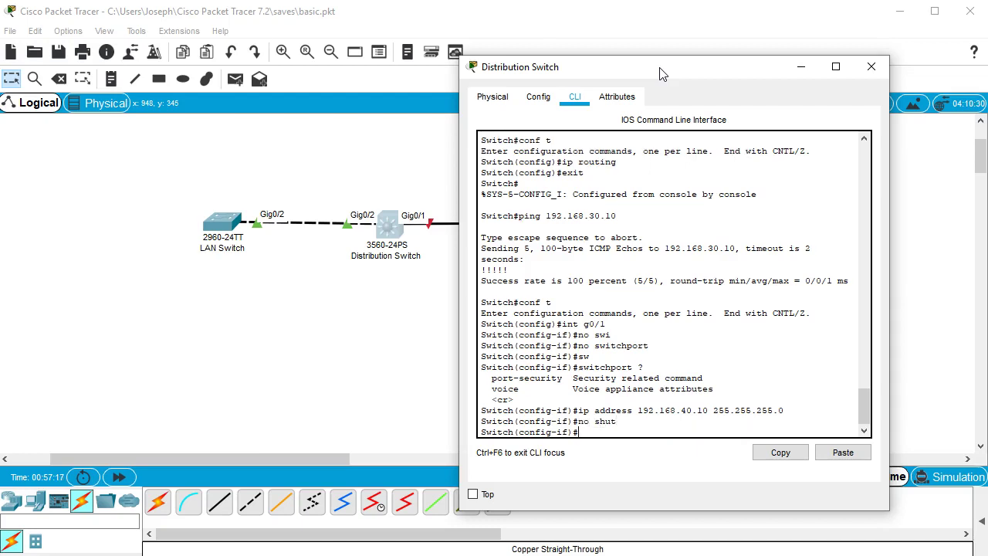
# Set the description of the Distribution Switch's interface g0/1 to "To Border Router" and close the switch window.
pyautogui.write('desc')
pyautogui.press('Tab')
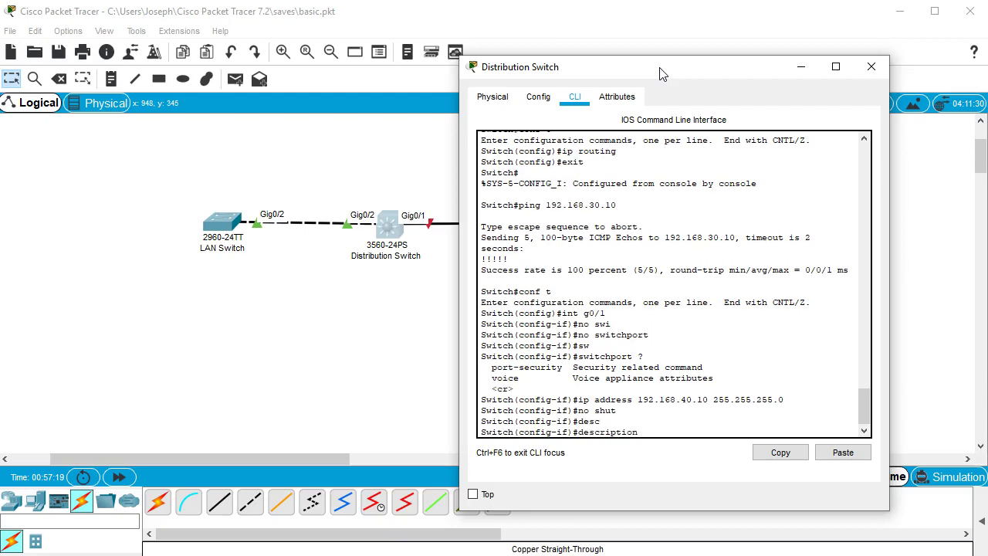
pyautogui.write('To Distribution Rout')
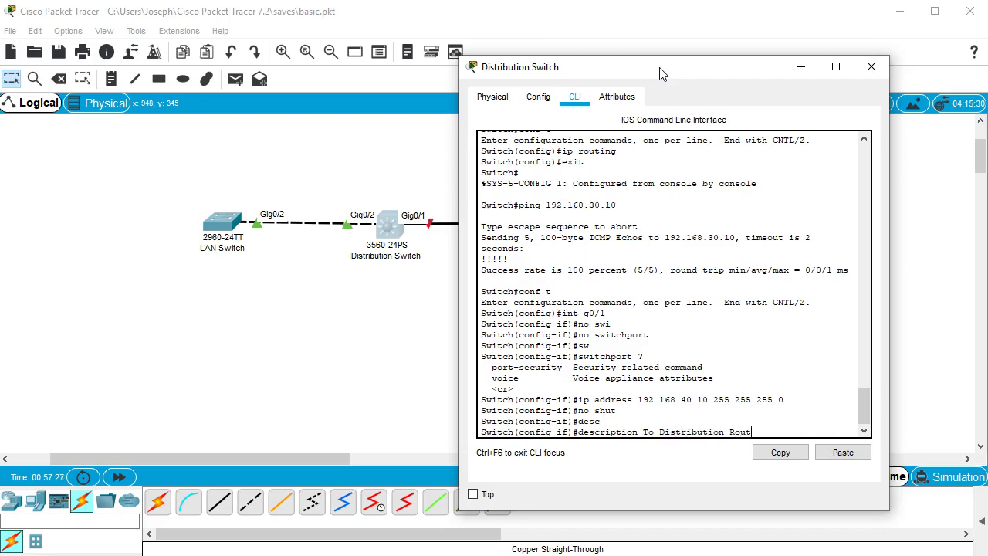
pyautogui.press('BackSpace')
pyautogui.press('BackSpace')
pyautogui.press('BackSpace')
pyautogui.press('BackSpace')
pyautogui.press('BackSpace')
pyautogui.press('BackSpace')
pyautogui.press('BackSpace')
pyautogui.press('BackSpace')
pyautogui.press('BackSpace')
pyautogui.press('BackSpace')
pyautogui.press('BackSpace')
pyautogui.press('BackSpace')
pyautogui.press('BackSpace')
pyautogui.press('BackSpace')
pyautogui.press('BackSpace')
pyautogui.press('BackSpace')
pyautogui.write('Border Router')
pyautogui.press('Return')
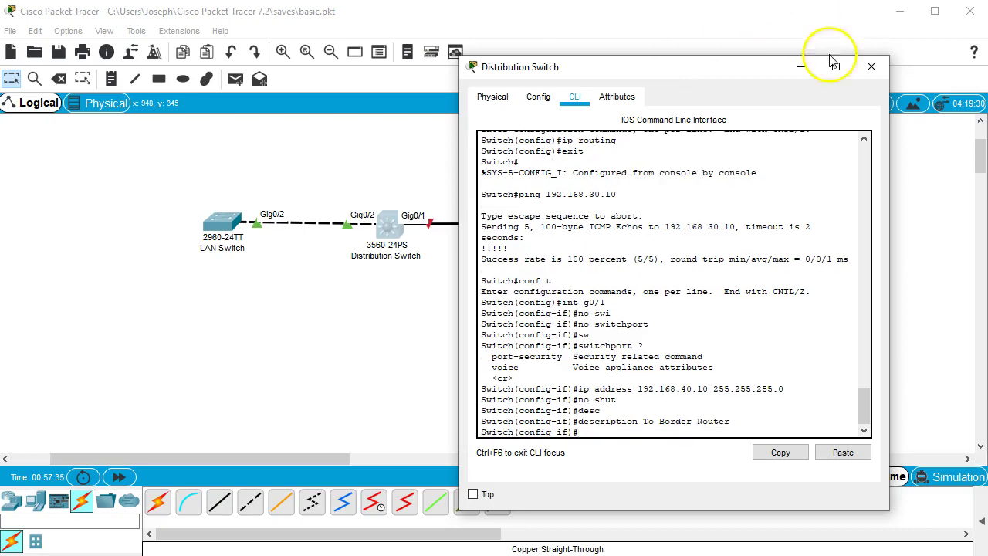
pyautogui.click(868, 66)
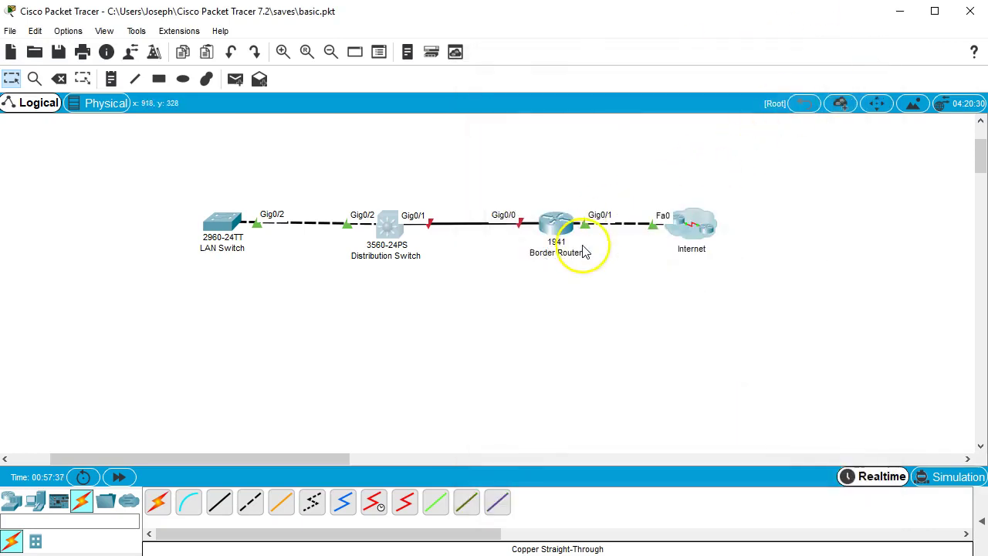
# Open the Border Router's command line and enter global configuration mode.
pyautogui.click(557, 232)
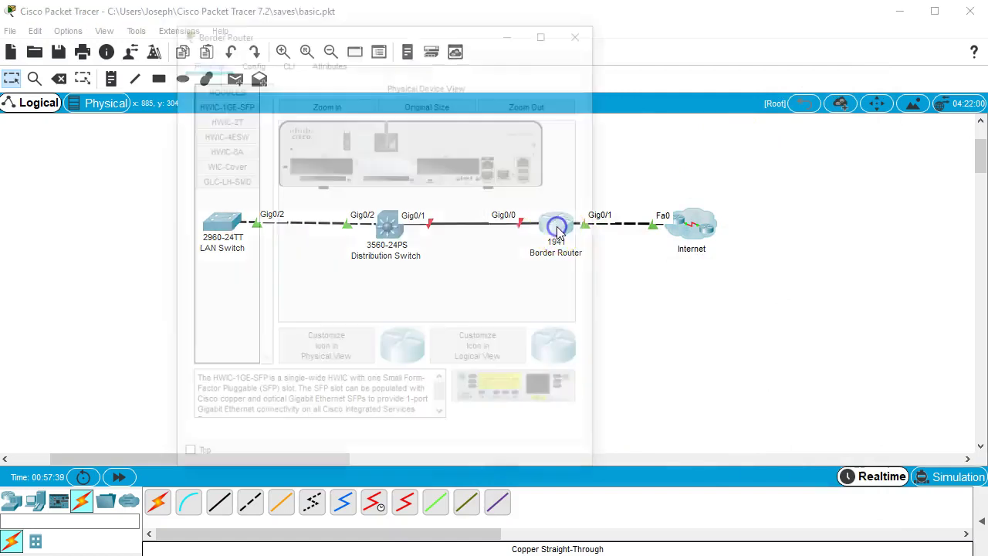
pyautogui.moveTo(324, 30); pyautogui.dragTo(210, 54)
pyautogui.click(157, 83)
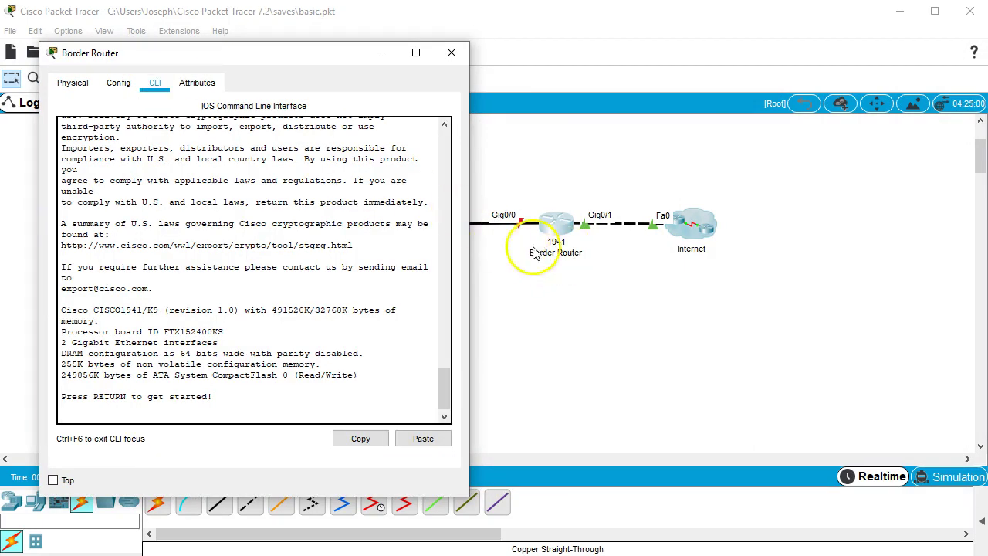
pyautogui.click(282, 293)
pyautogui.press('Return')
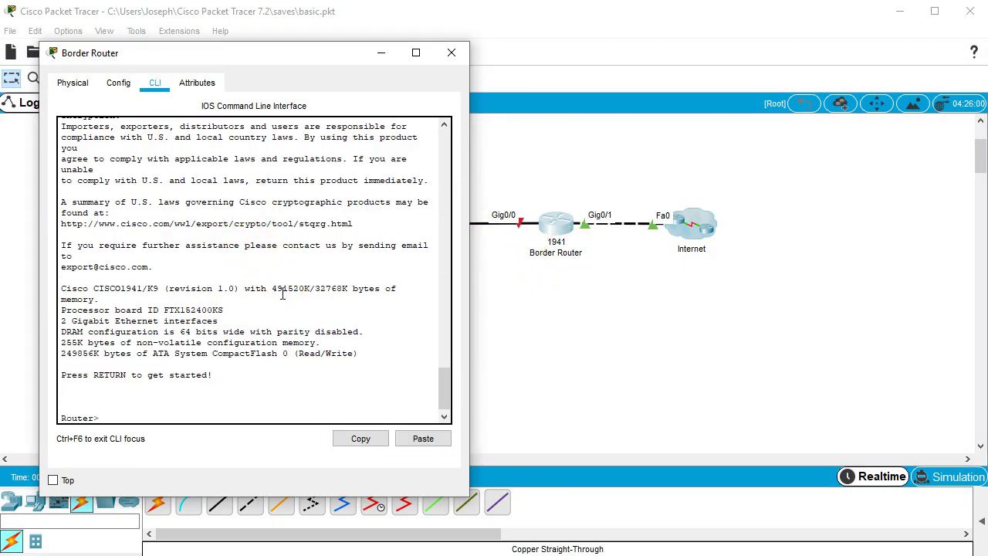
pyautogui.write('en')
pyautogui.press('Return')
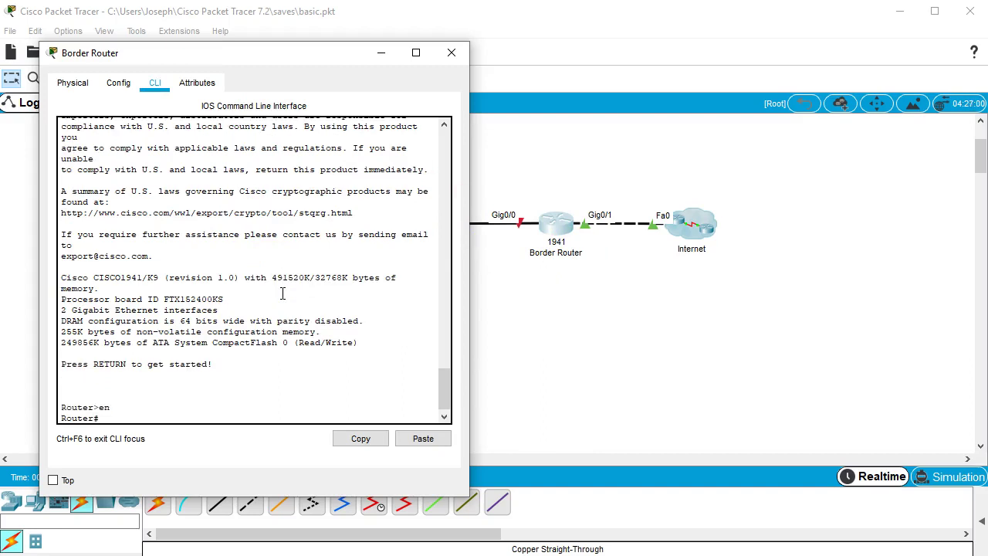
pyautogui.write('conf t')
pyautogui.press('Return')
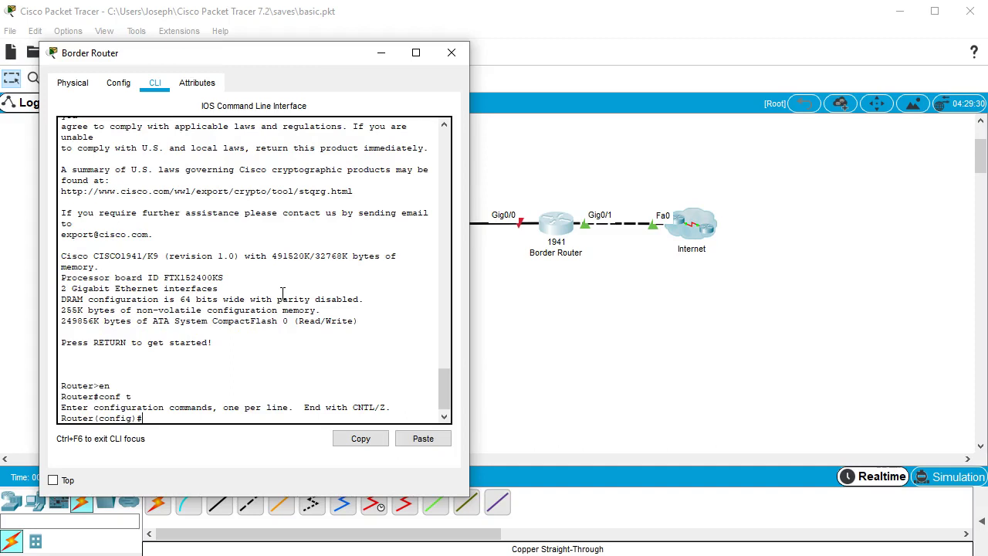
# Give the Border Router's interface g0/0 the description "To Distribution Switch".
pyautogui.write('int g0/0')
pyautogui.press('Return')
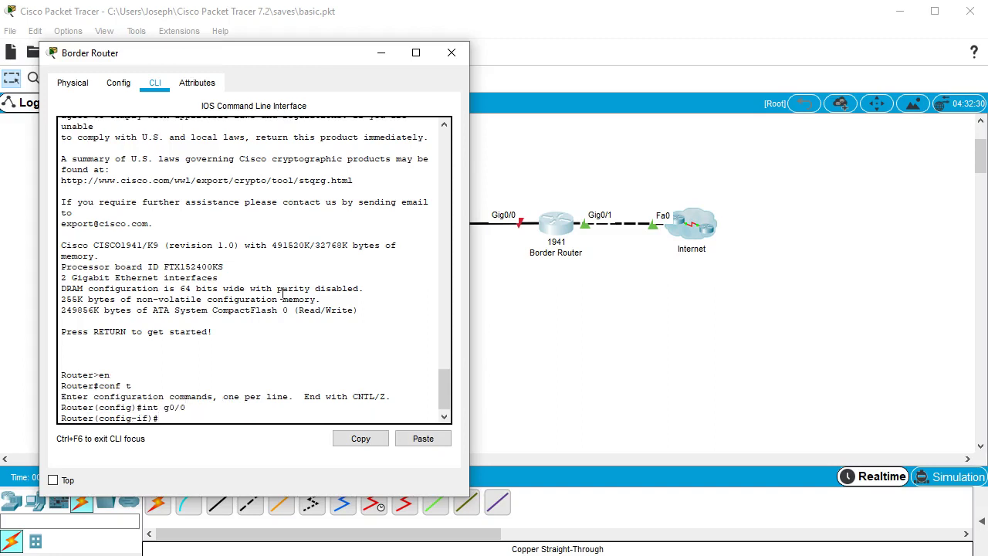
pyautogui.write('des')
pyautogui.press('Tab')
pyautogui.write('to')
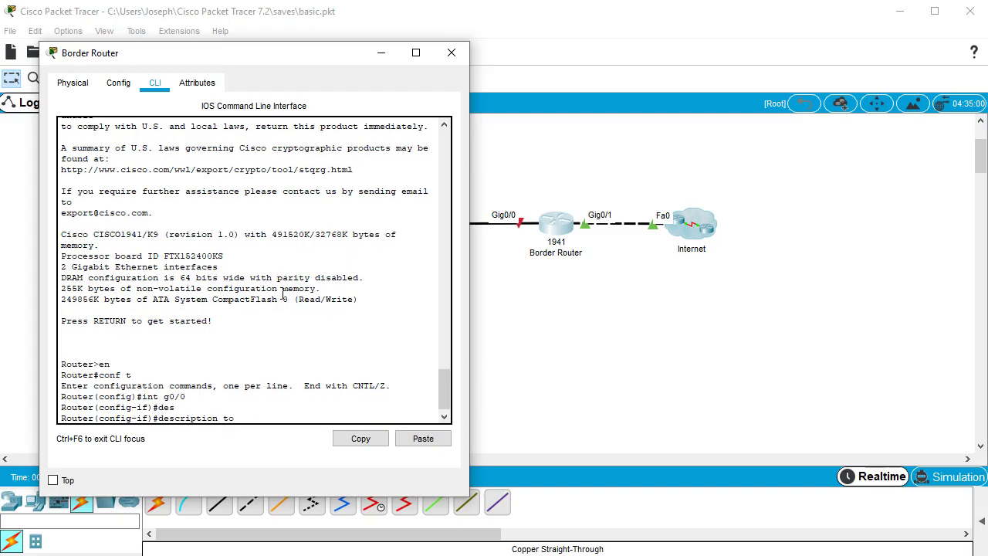
pyautogui.press('BackSpace')
pyautogui.write('To Distribution Switch')
pyautogui.press('Return')
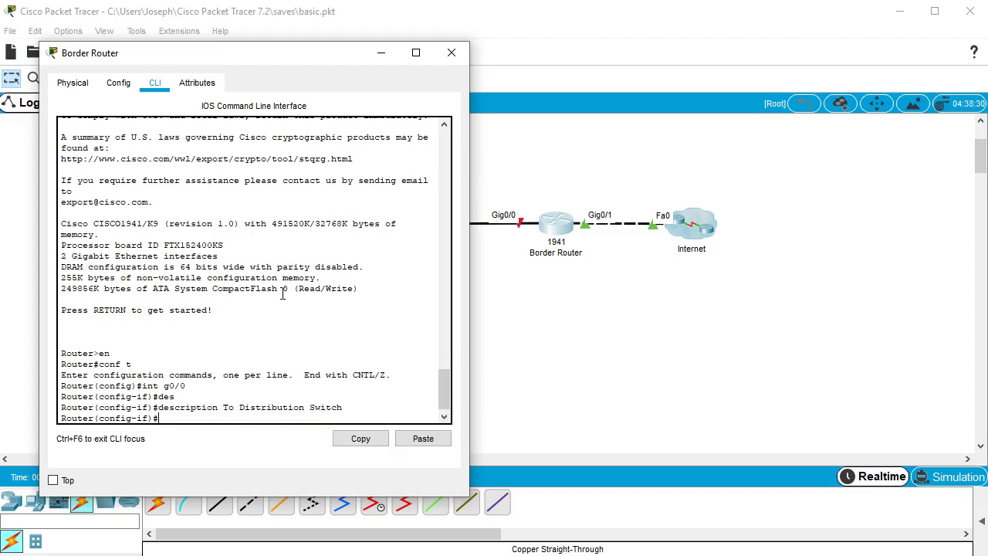
# Assign IP address 192.168.40.1 with mask 255.255.255.0 to the Border Router's interface g0/0 and enable the interface.
pyautogui.write('ip address 192.168.40.1 255.255.255.')
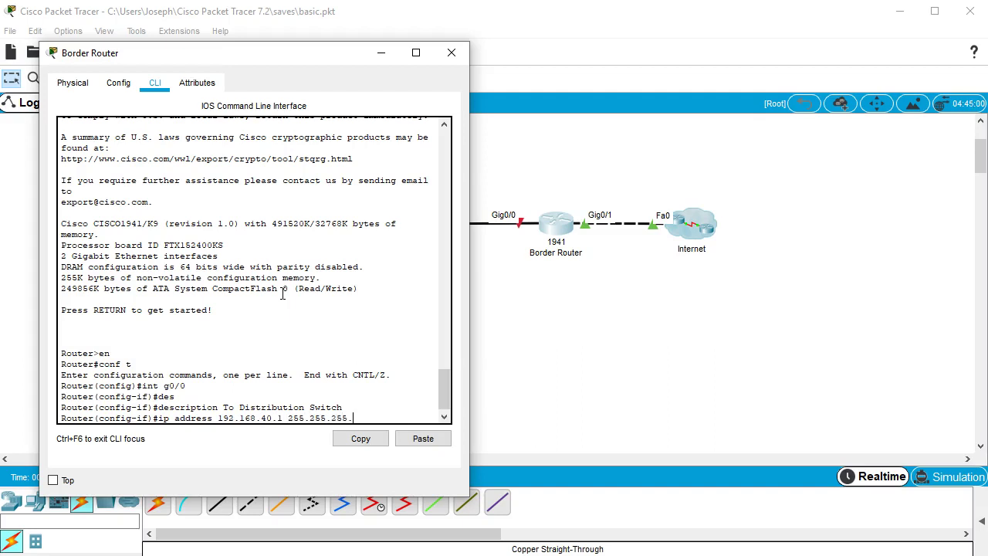
pyautogui.write('0')
pyautogui.press('Return')
pyautogui.write('no shutdown')
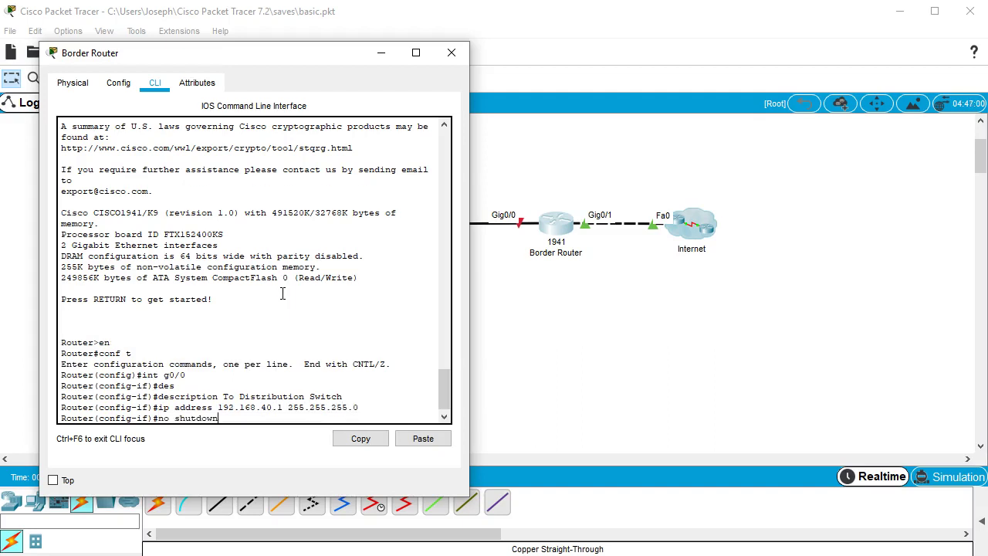
pyautogui.press('Return')
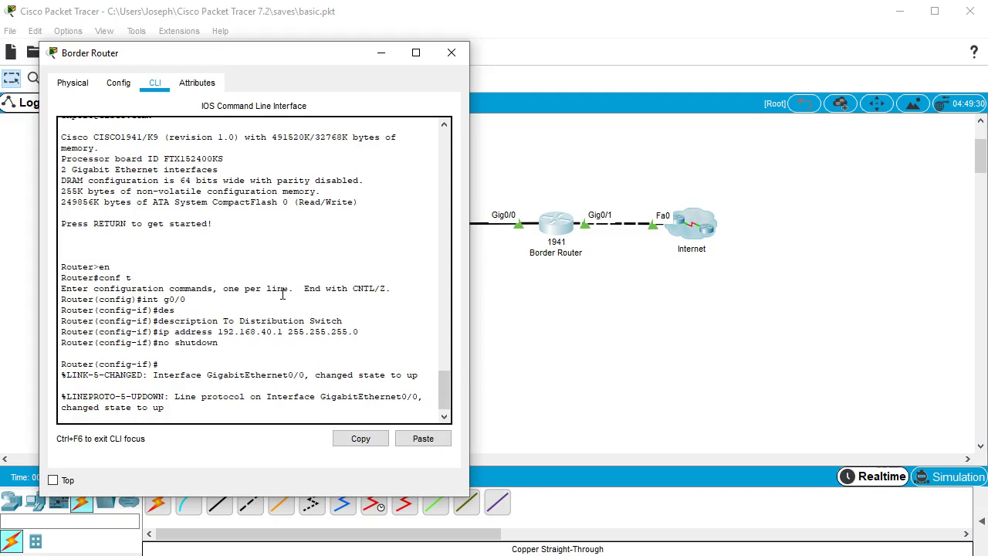
pyautogui.press('Return')
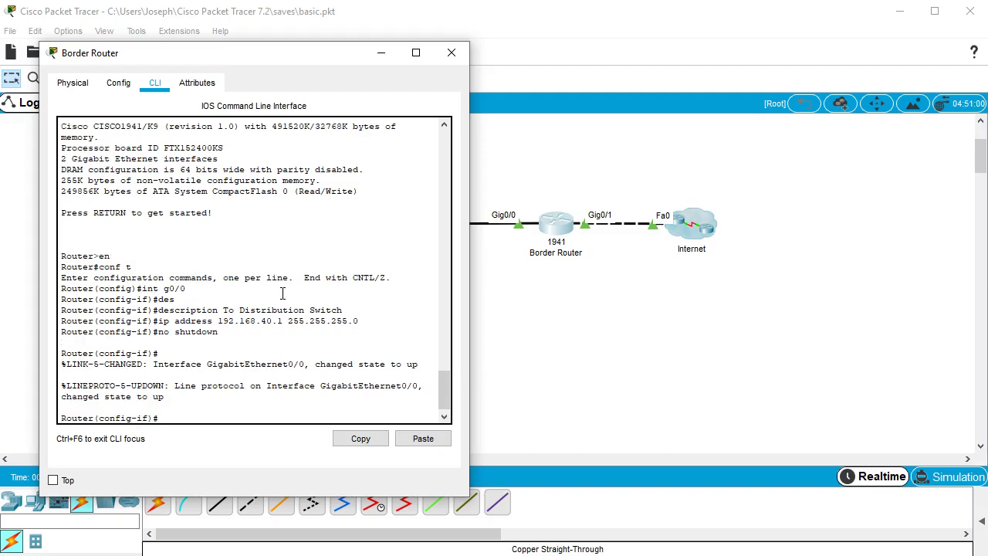
# Return the Border Router to privileged mode and ping 8.8.8.8 to test internet connectivity.
pyautogui.write('exit')
pyautogui.press('Return')
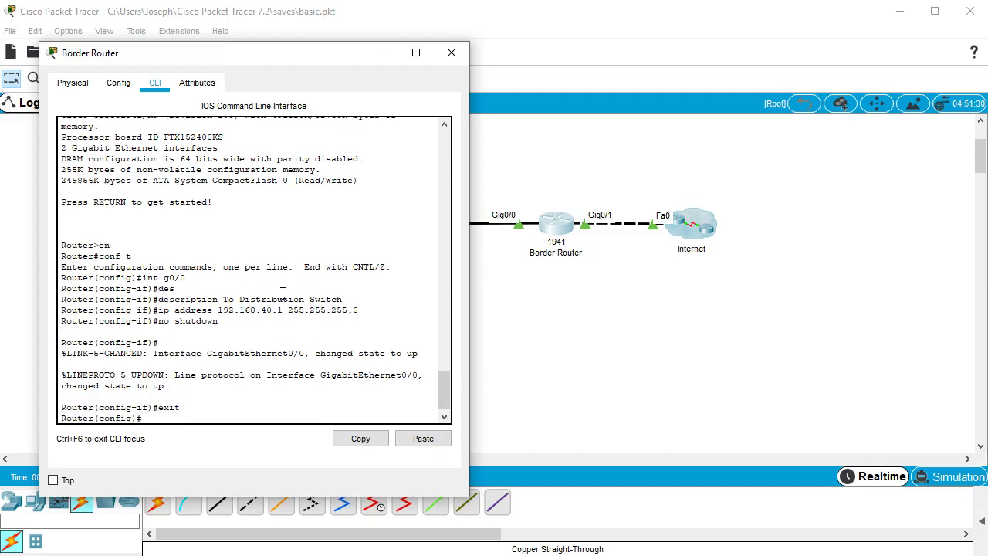
pyautogui.write('exit')
pyautogui.press('Return')
pyautogui.press('Return')
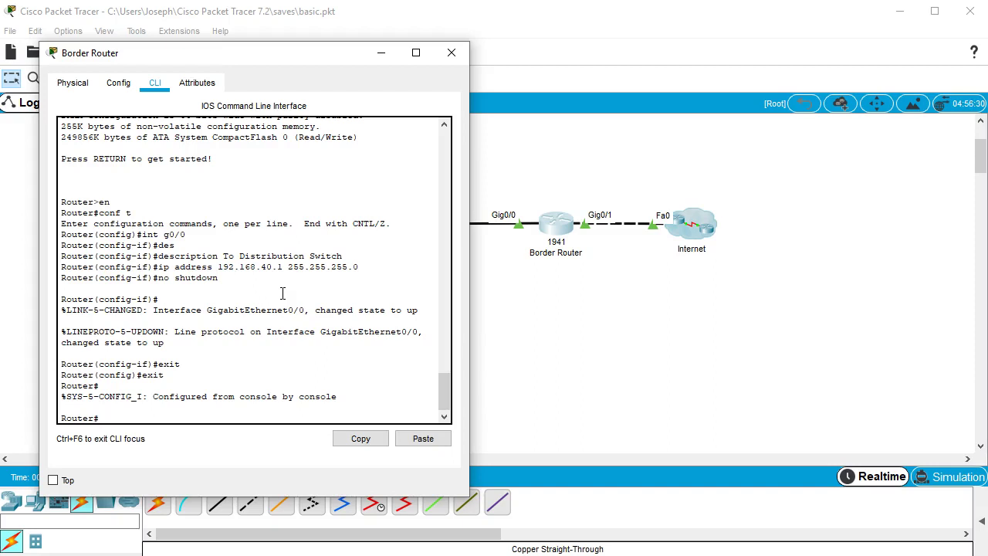
pyautogui.write('ping 8.8.8.8')
pyautogui.press('Return')
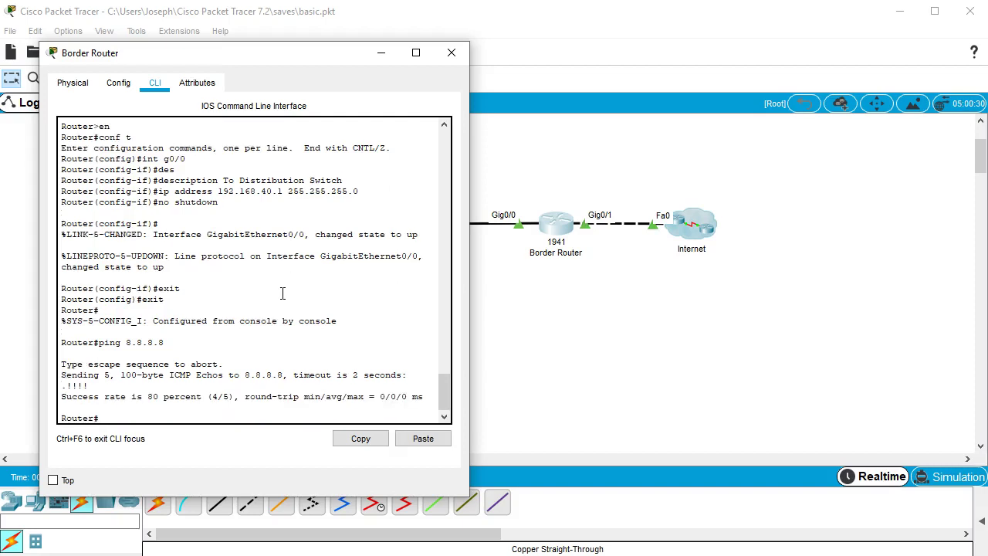
# Ping the Distribution Switch at 192.168.40.10 from the Border Router and close the router window.
pyautogui.moveTo(247, 50); pyautogui.dragTo(695, 48)
pyautogui.write('ping 192.168.40')
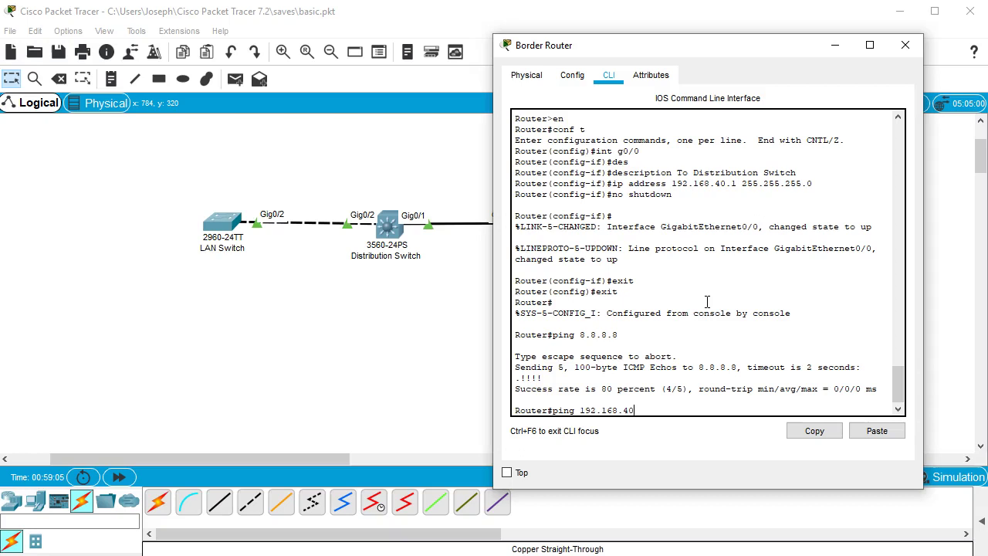
pyautogui.write('.10')
pyautogui.press('Return')
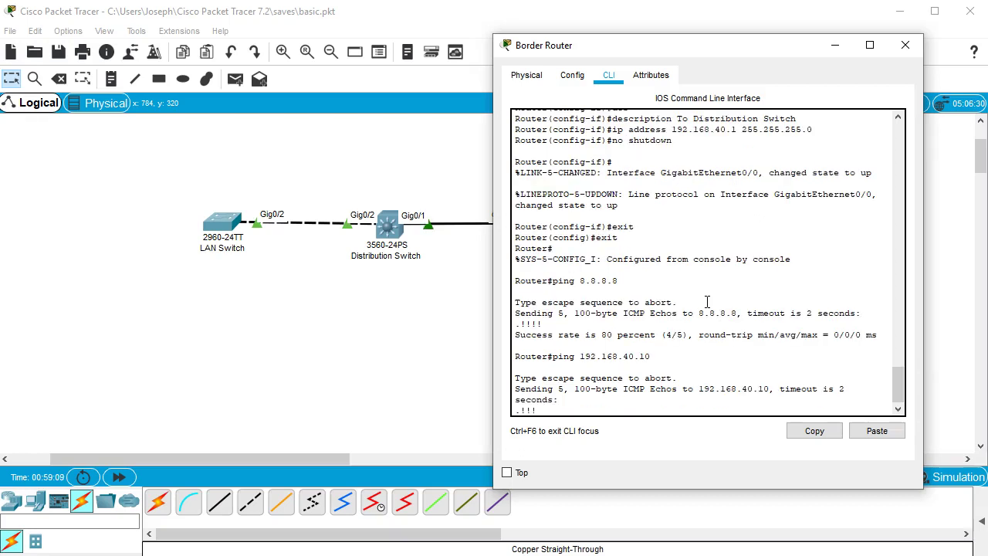
pyautogui.click(904, 45)
# Reopen the Distribution Switch's command line and leave interface configuration to return to privileged mode.
pyautogui.click(390, 224)
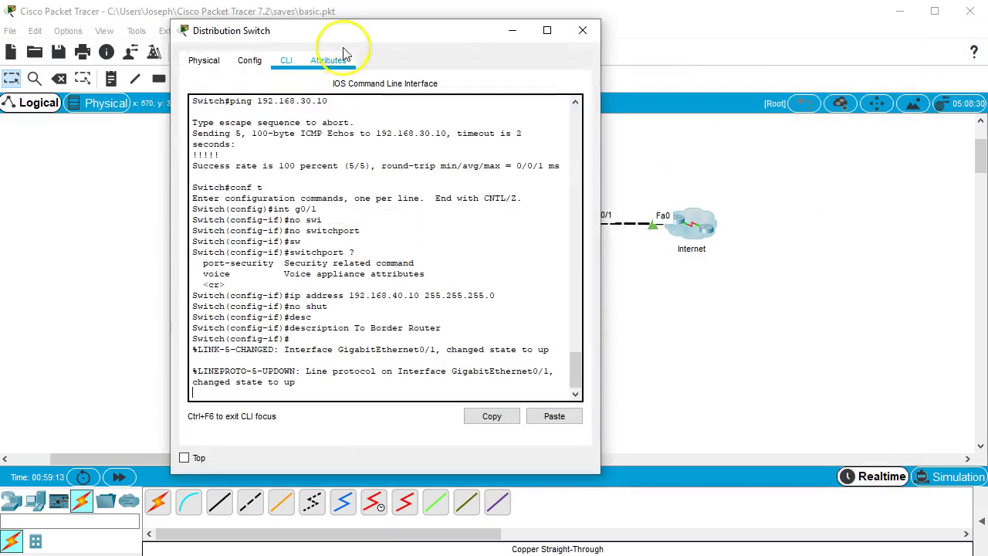
pyautogui.moveTo(347, 31); pyautogui.dragTo(696, 47)
pyautogui.click(711, 193)
pyautogui.write('exit')
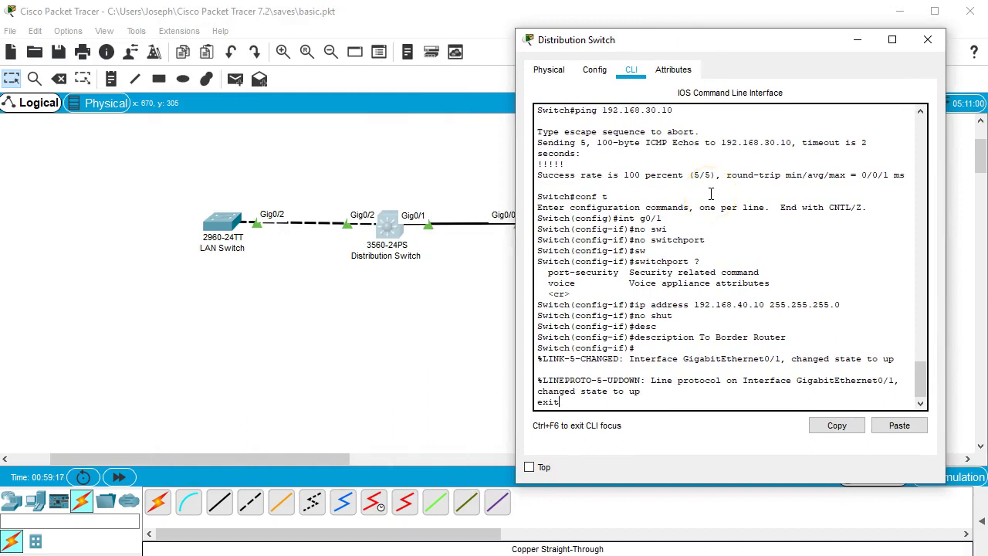
pyautogui.press('Return')
pyautogui.write('exit')
pyautogui.press('Return')
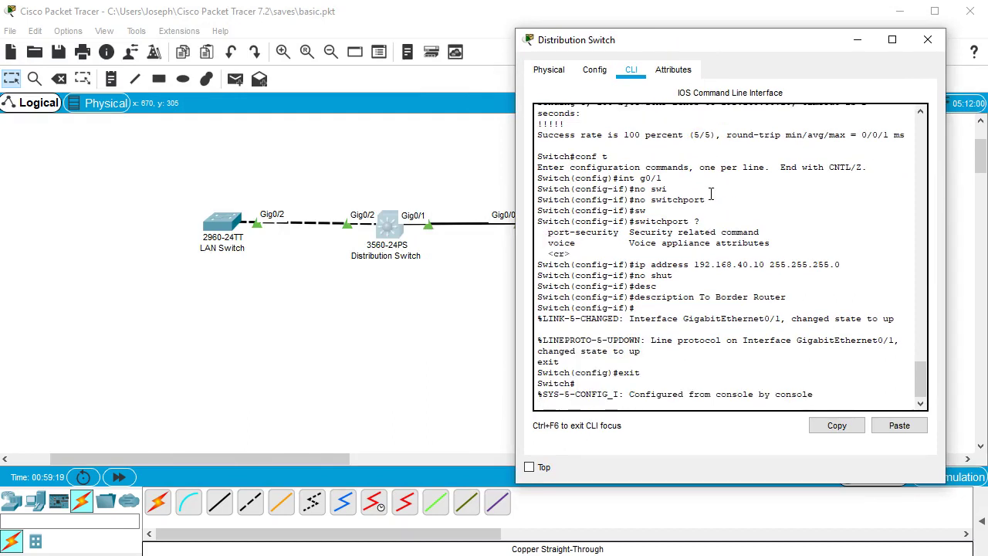
pyautogui.press('Return')
# Ping 192.168.40.1 and 192.168.30.10 from the Distribution Switch.
pyautogui.write('ping')
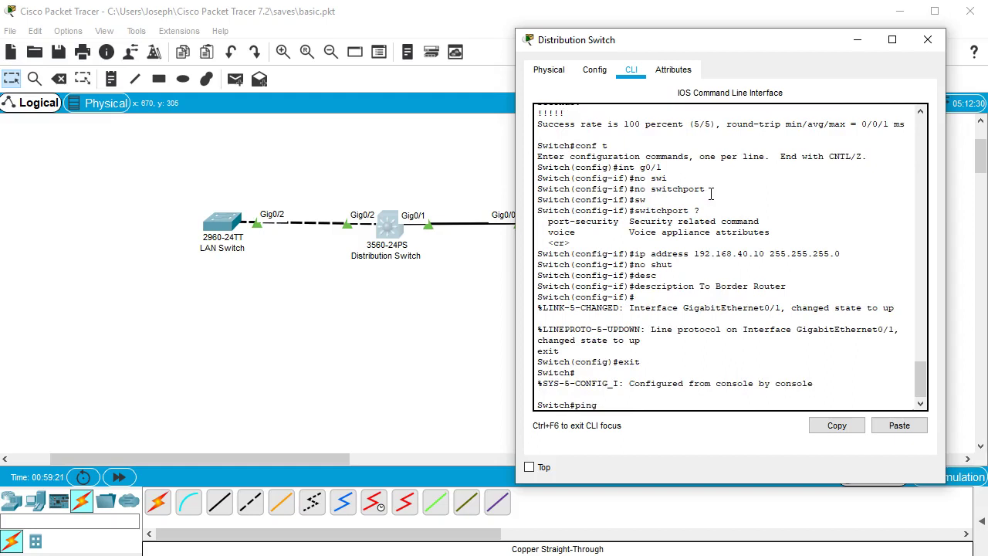
pyautogui.write(' 192.168.40.1')
pyautogui.press('Return')
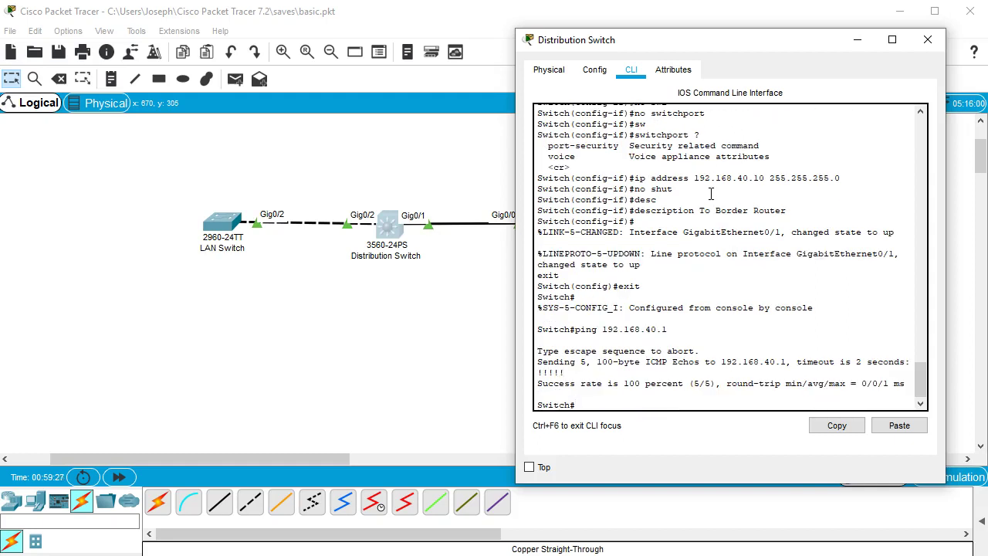
pyautogui.write('ping 192.168.30.10')
pyautogui.press('Return')
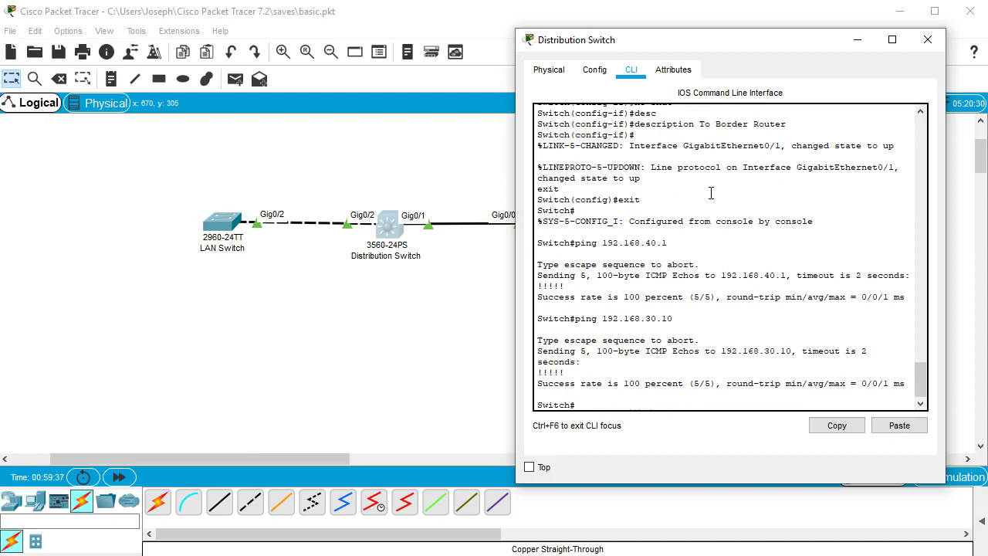
# Close the Distribution Switch's command line window.
pyautogui.click(930, 45)
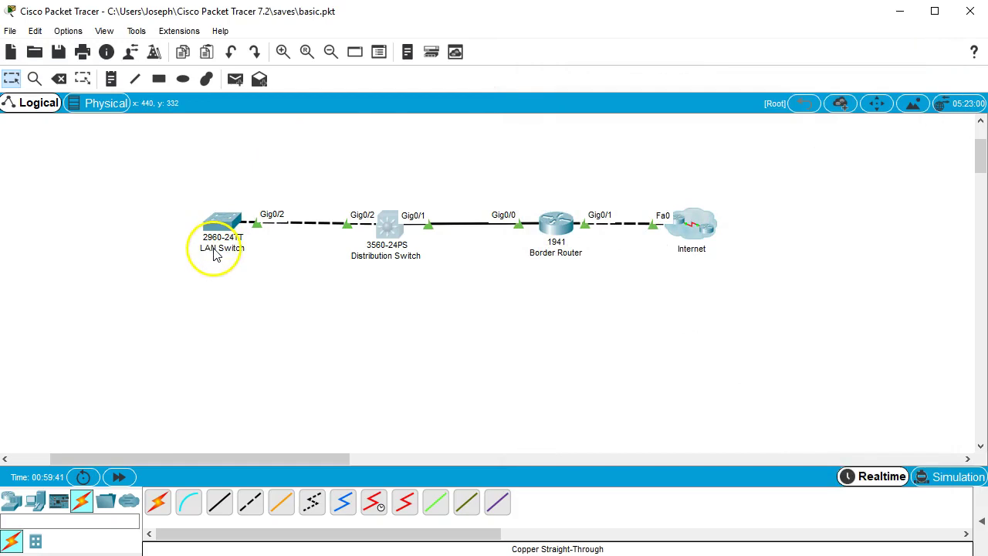
pyautogui.moveTo(423, 253)
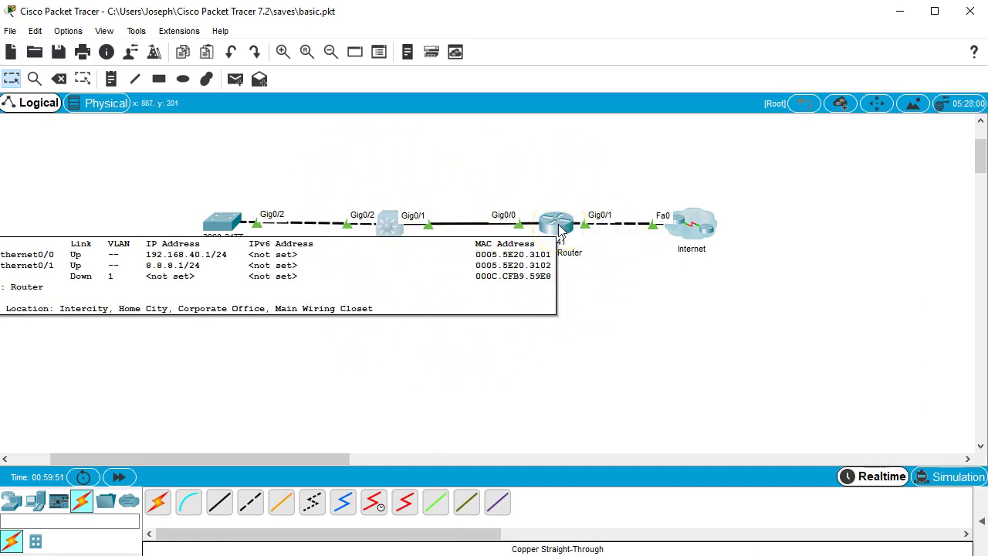
pyautogui.click(390, 223)
pyautogui.moveTo(355, 34); pyautogui.dragTo(709, 50)
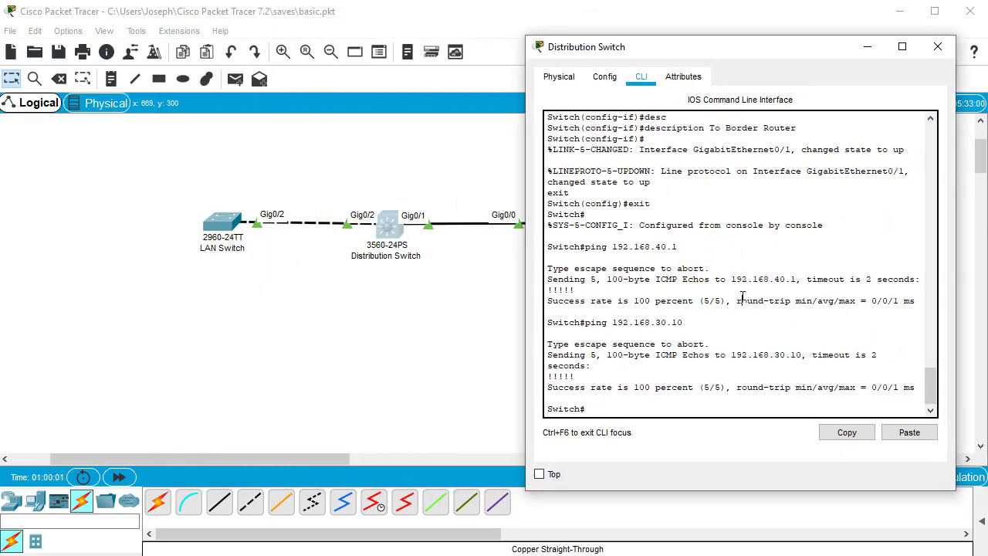
pyautogui.click(937, 48)
# Open the LAN Switch's command line and ping the Border Router at 192.168.40.1.
pyautogui.click(222, 222)
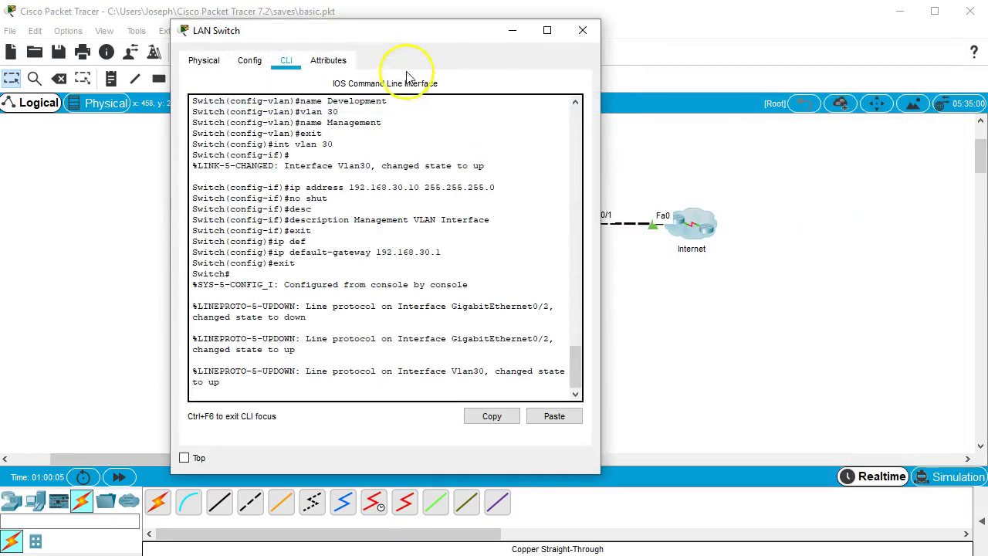
pyautogui.moveTo(409, 32); pyautogui.dragTo(756, 45)
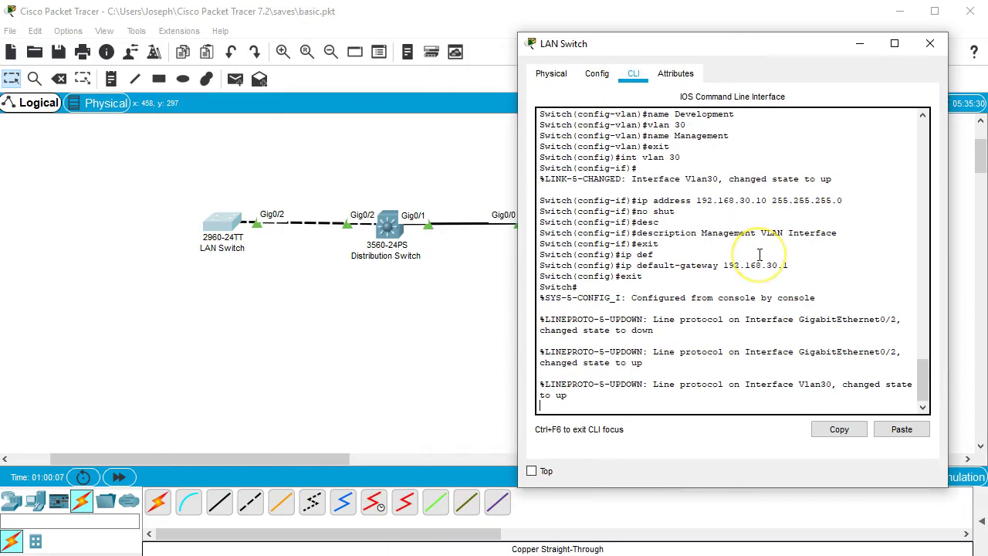
pyautogui.press('Return')
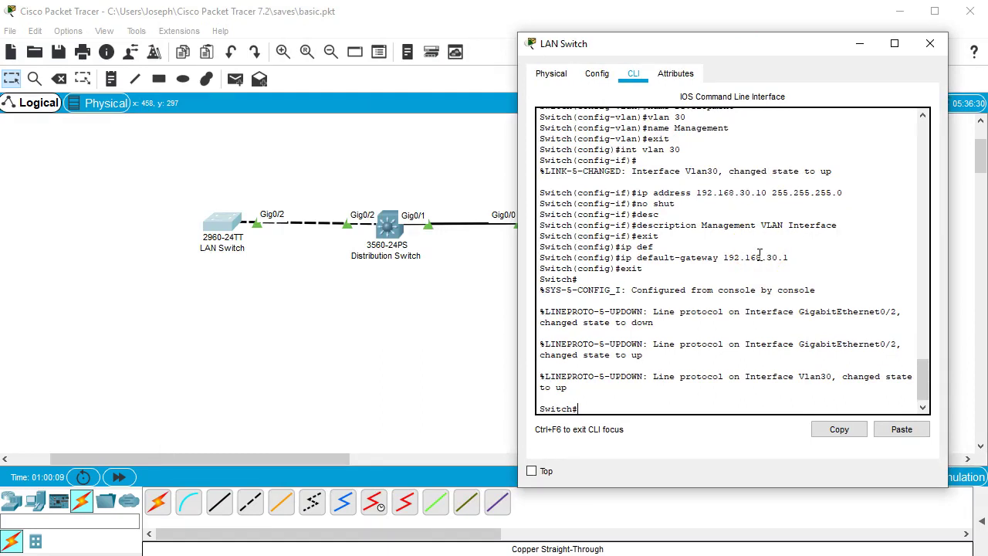
pyautogui.write('ping 192.168.')
pyautogui.write('40.1')
pyautogui.press('Return')
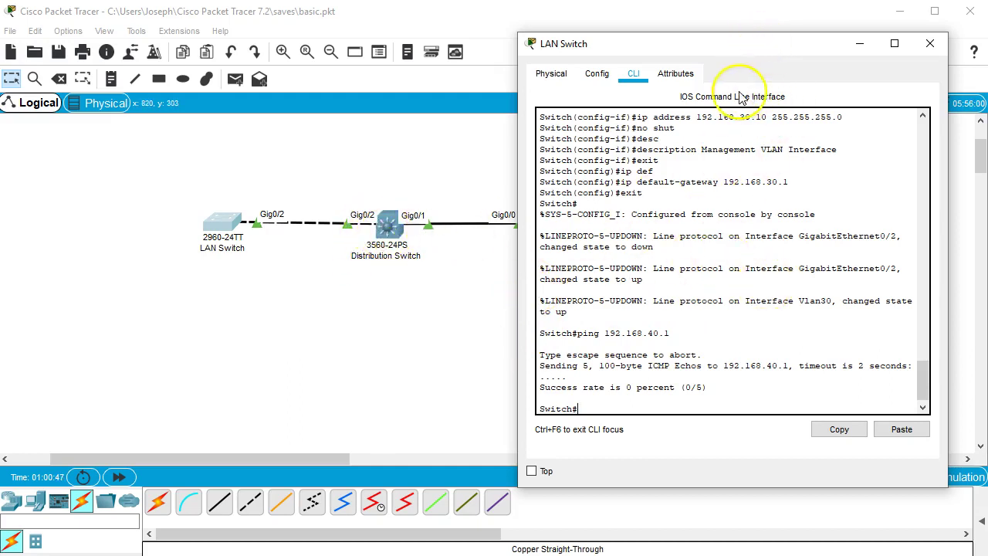
# Ping 8.8.8.8 from the LAN Switch to test internet connectivity and close its window.
pyautogui.press('Up')
pyautogui.press('BackSpace')
pyautogui.press('BackSpace')
pyautogui.press('BackSpace')
pyautogui.press('BackSpace')
pyautogui.press('BackSpace')
pyautogui.press('BackSpace')
pyautogui.press('BackSpace')
pyautogui.press('BackSpace')
pyautogui.press('BackSpace')
pyautogui.press('BackSpace')
pyautogui.press('BackSpace')
pyautogui.press('BackSpace')
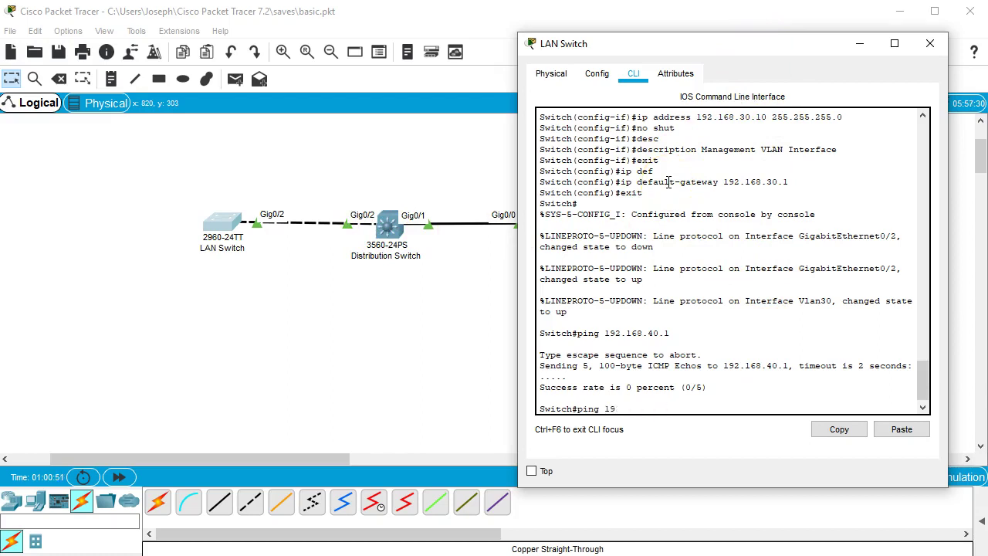
pyautogui.write('8.8.8.8')
pyautogui.press('Return')
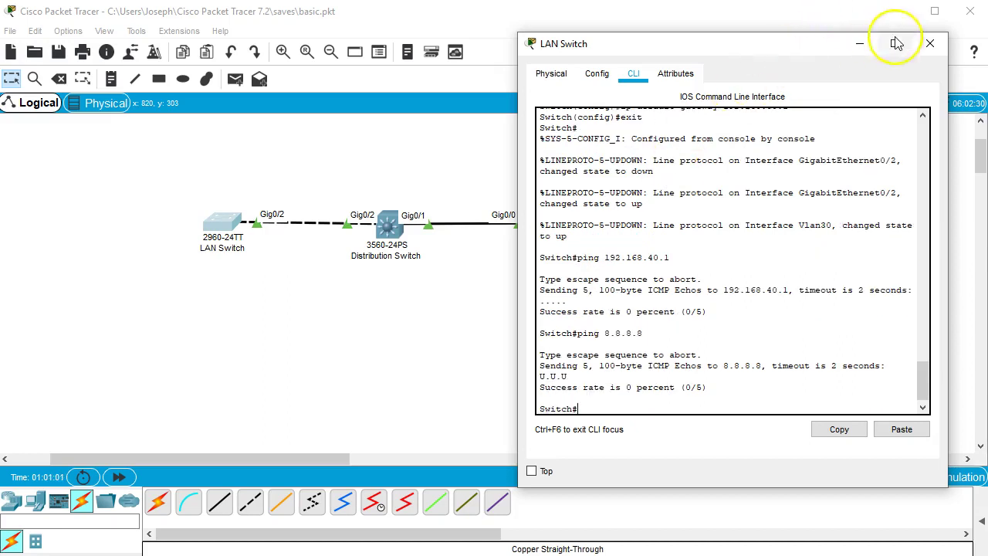
pyautogui.click(929, 45)
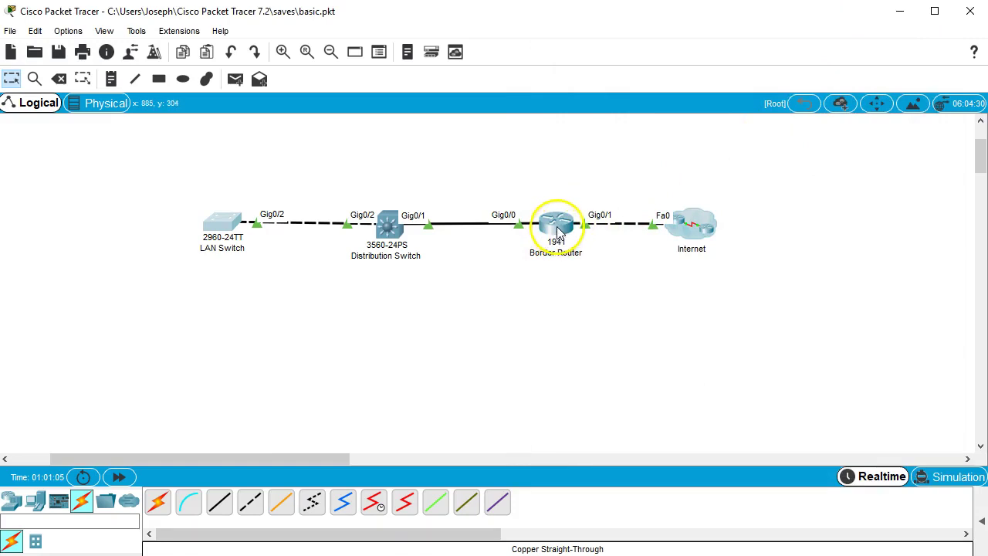
# Enter global configuration mode on the Distribution Switch and add a default route (0.0.0.0 0.0.0.0) via 192.168.40.1.
pyautogui.click(389, 224)
pyautogui.moveTo(434, 40); pyautogui.dragTo(706, 38)
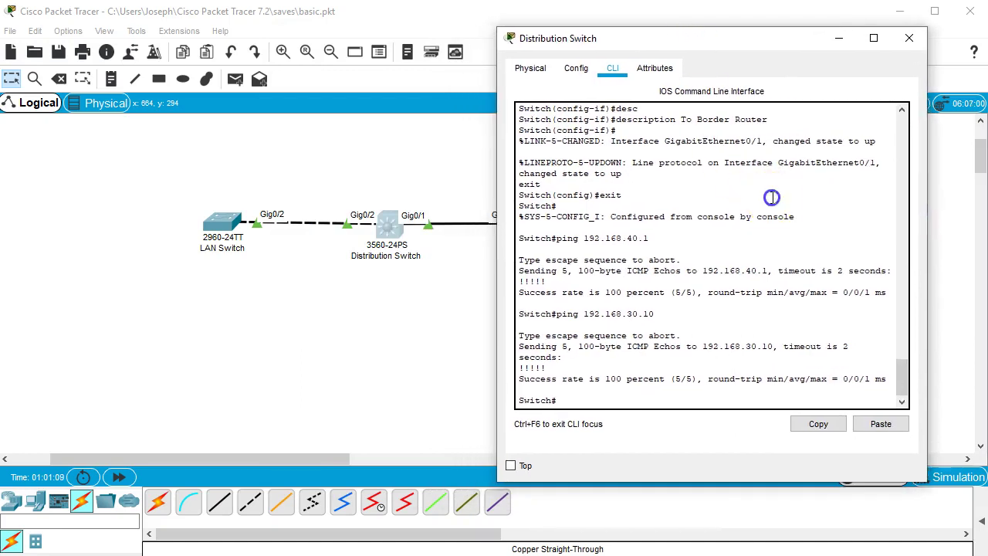
pyautogui.press('Return')
pyautogui.write('conf t')
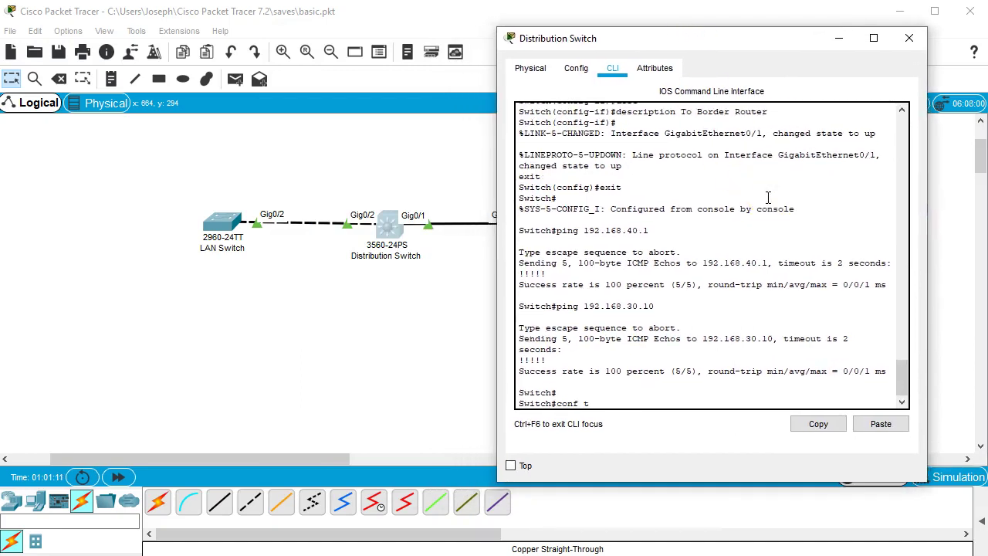
pyautogui.press('Return')
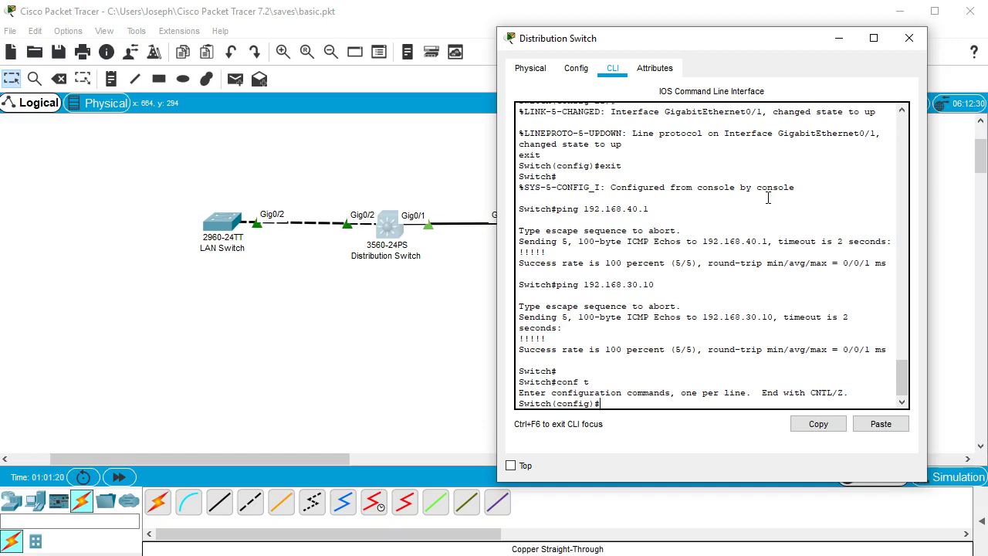
pyautogui.write('ip route')
pyautogui.write('0.0.0.0 0.0.0.0 192.168.40.1')
pyautogui.press('Return')
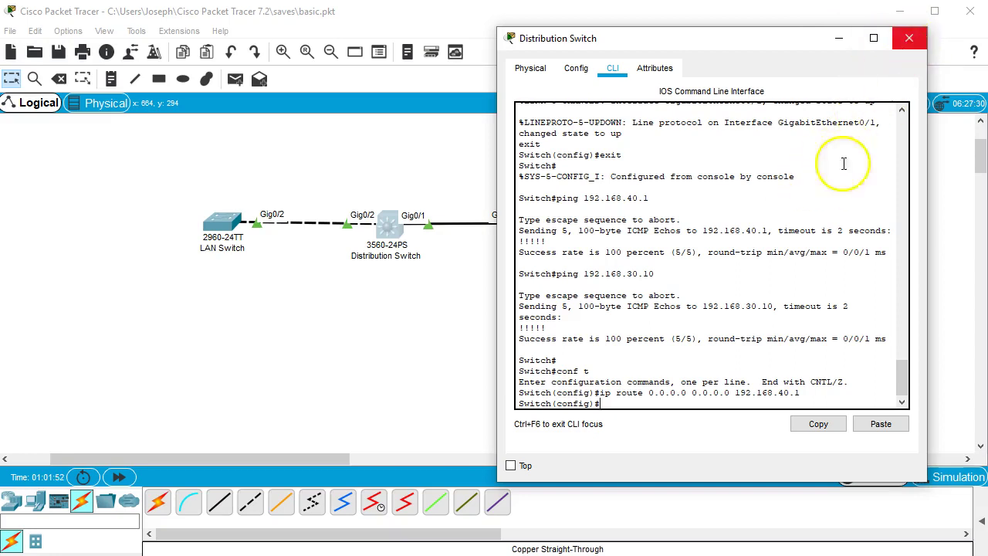
# Try to ping 8.8.8.8 from the Distribution Switch's global configuration mode.
pyautogui.write('exit')
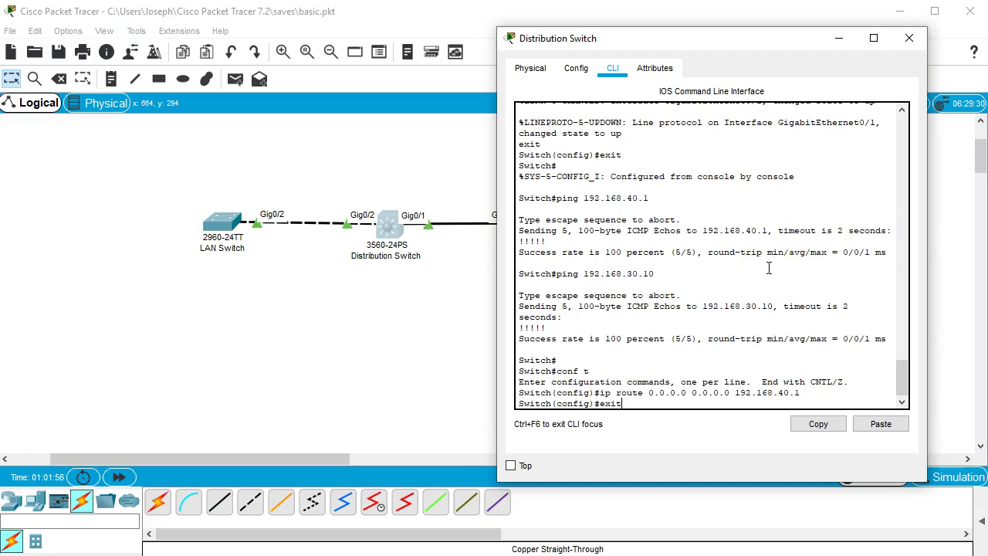
pyautogui.press('BackSpace')
pyautogui.press('BackSpace')
pyautogui.press('BackSpace')
pyautogui.press('BackSpace')
pyautogui.write('ping 8.8.8.8')
pyautogui.press('Return')
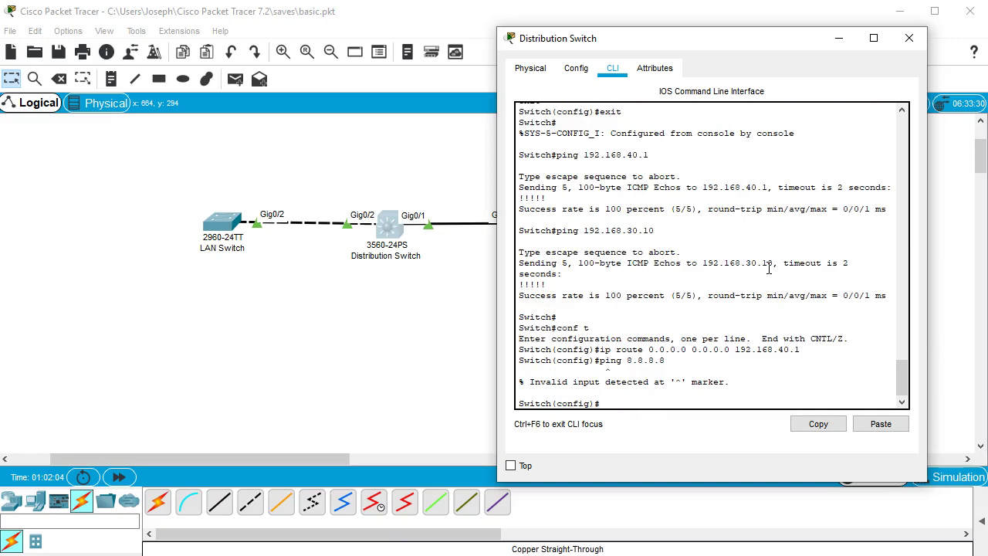
# Return the Distribution Switch to privileged mode, ping 8.8.8.8 and close its window.
pyautogui.write('exit')
pyautogui.press('Return')
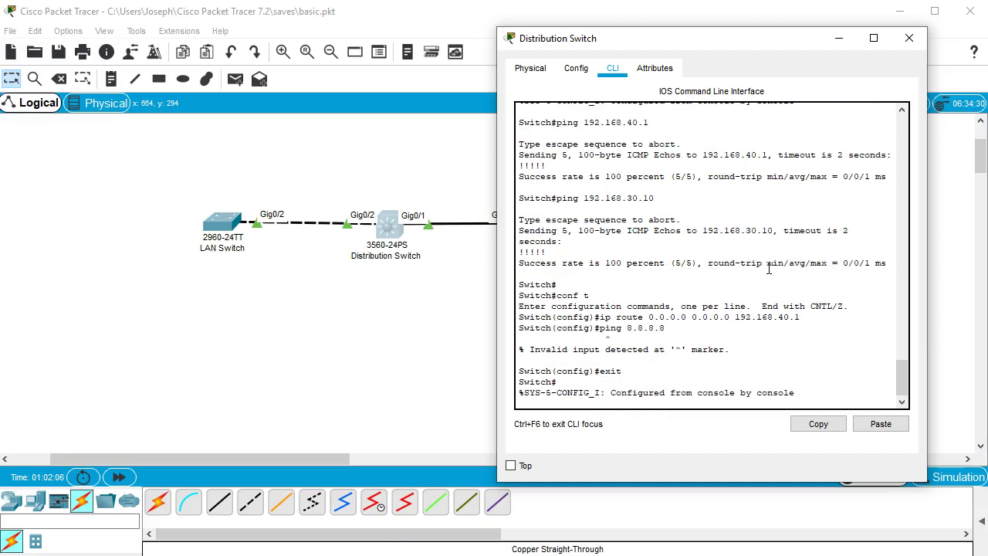
pyautogui.write('ping 8.8.8.8')
pyautogui.press('Return')
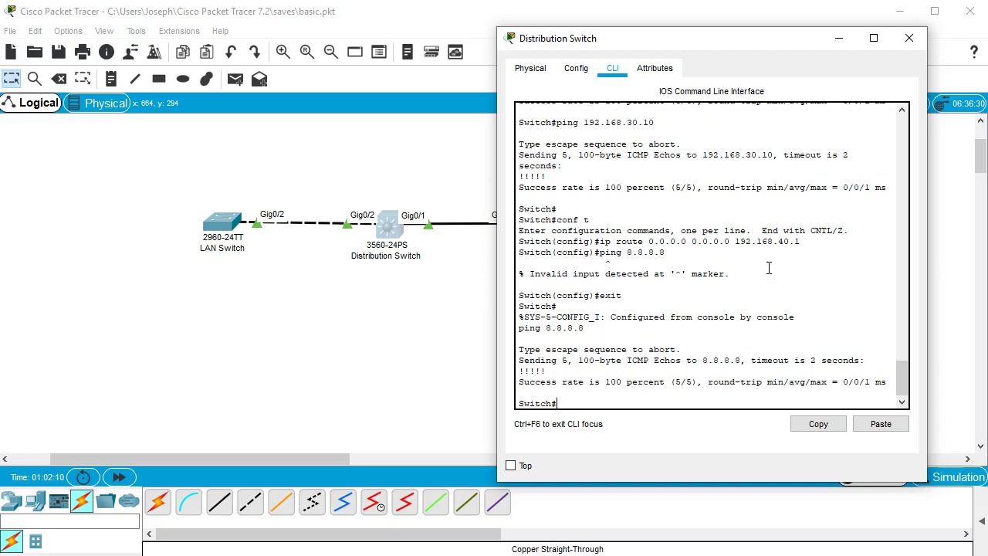
pyautogui.click(908, 37)
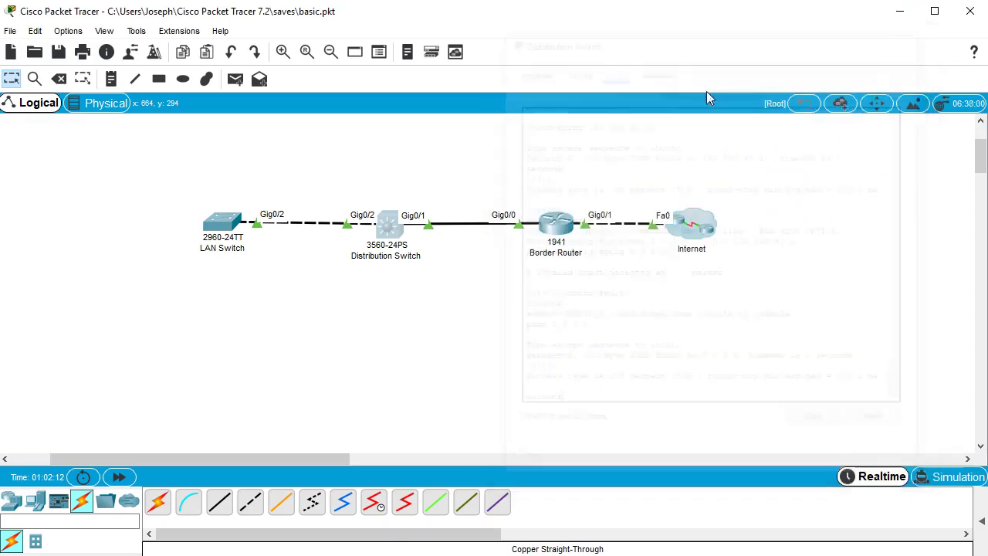
# Reopen the LAN Switch's command line, ping 8.8.8.8 again and close the window.
pyautogui.click(222, 223)
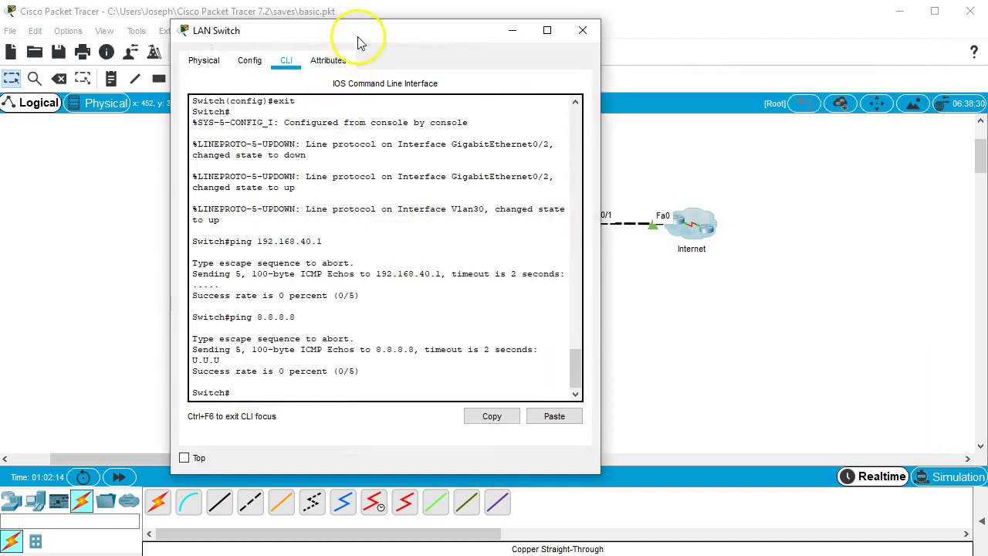
pyautogui.moveTo(357, 43); pyautogui.dragTo(668, 52)
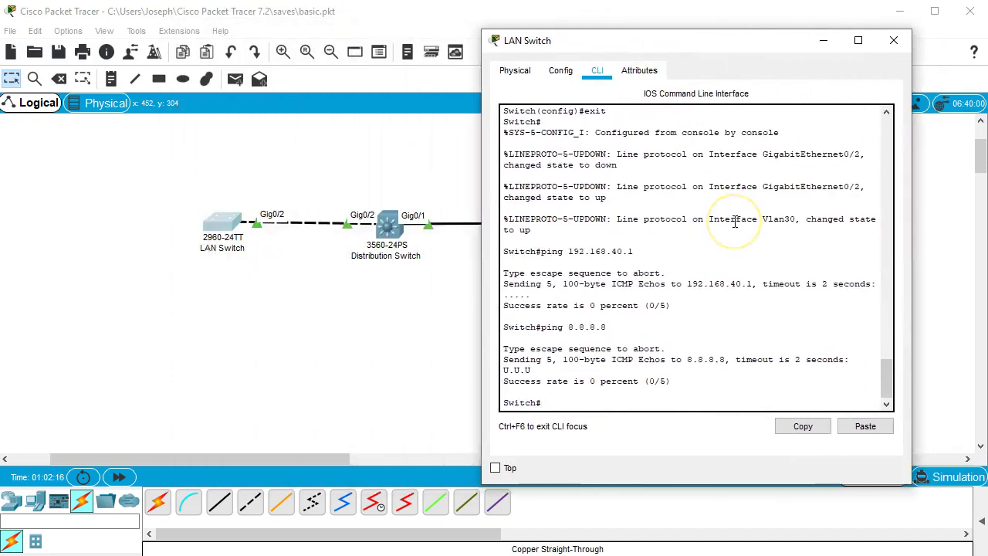
pyautogui.write('ping 8.8.8.8')
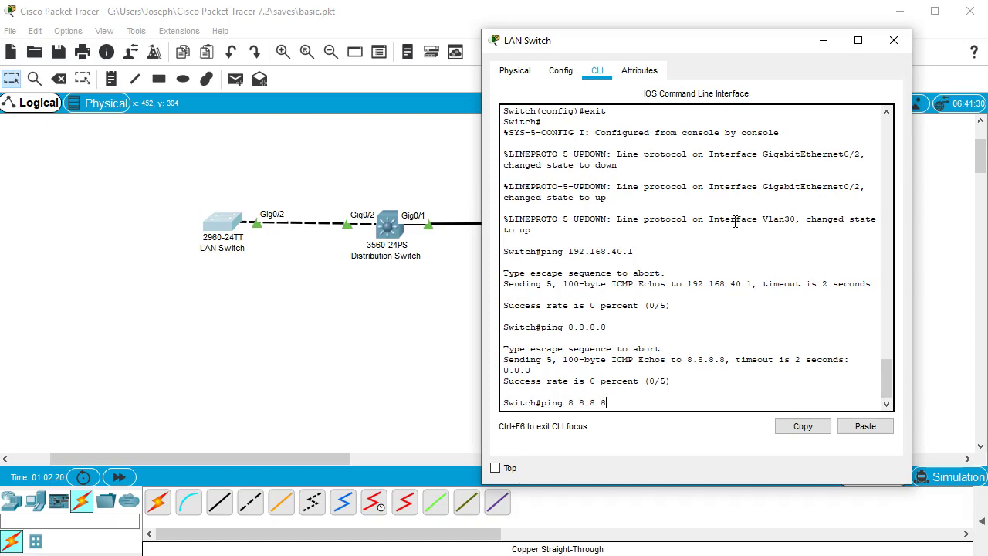
pyautogui.press('Return')
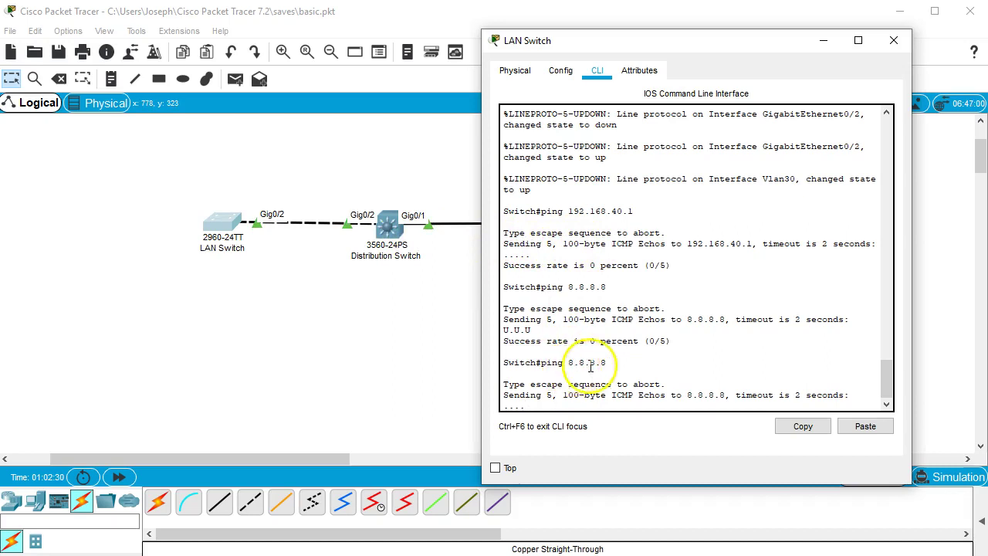
pyautogui.click(893, 42)
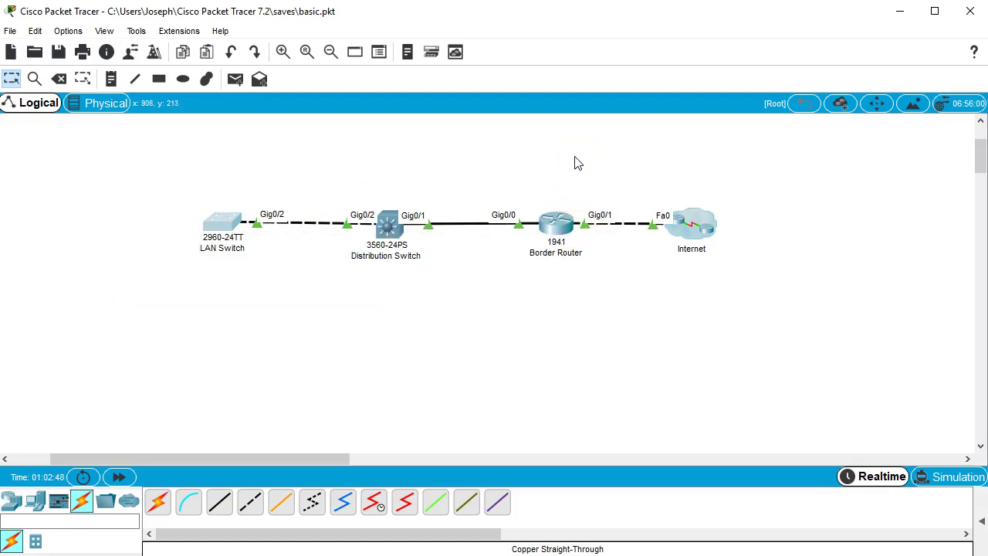
# Add a default route (0.0.0.0 0.0.0.0) via 192.168.40.10 on the Border Router, return to privileged mode and close its window.
pyautogui.click(449, 208)
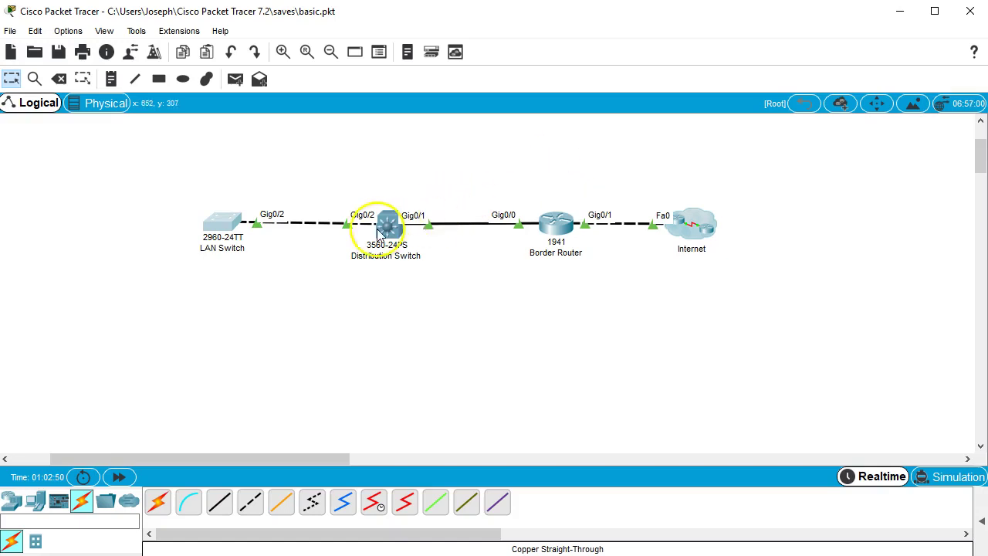
pyautogui.click(554, 220)
pyautogui.moveTo(415, 34); pyautogui.dragTo(744, 51)
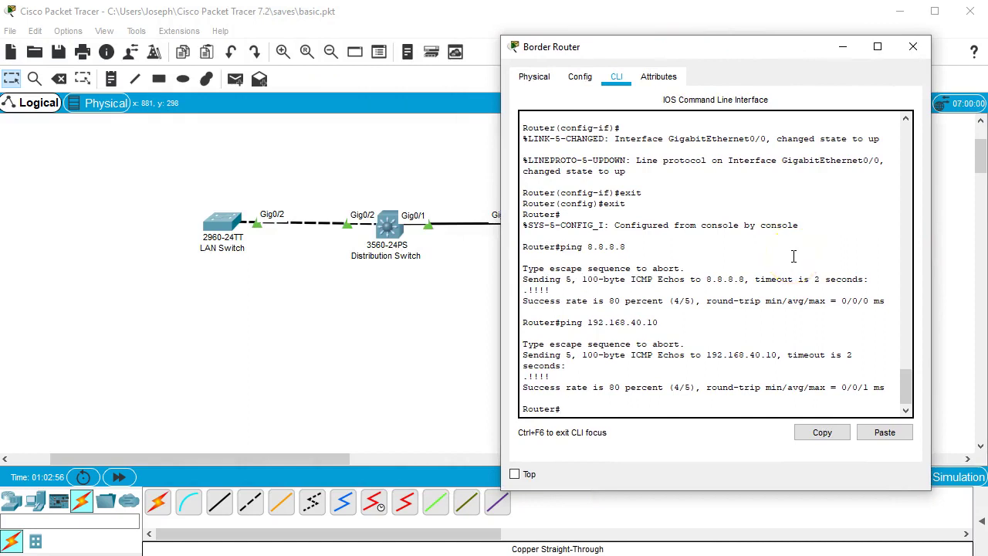
pyautogui.write('conf t')
pyautogui.press('Return')
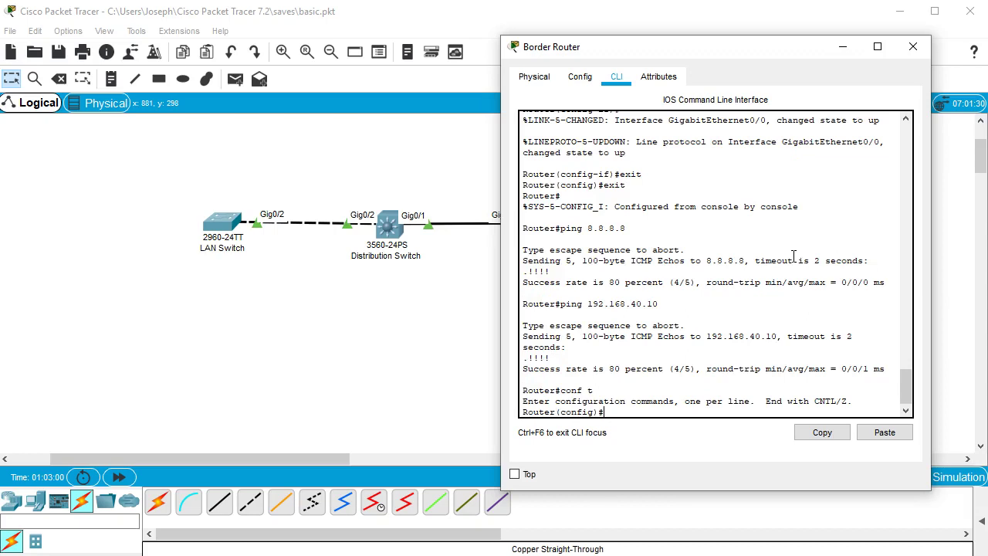
pyautogui.write('ip route 0.0.0.0 0.0.0.0 192.168.40.10')
pyautogui.press('Return')
pyautogui.write('exit')
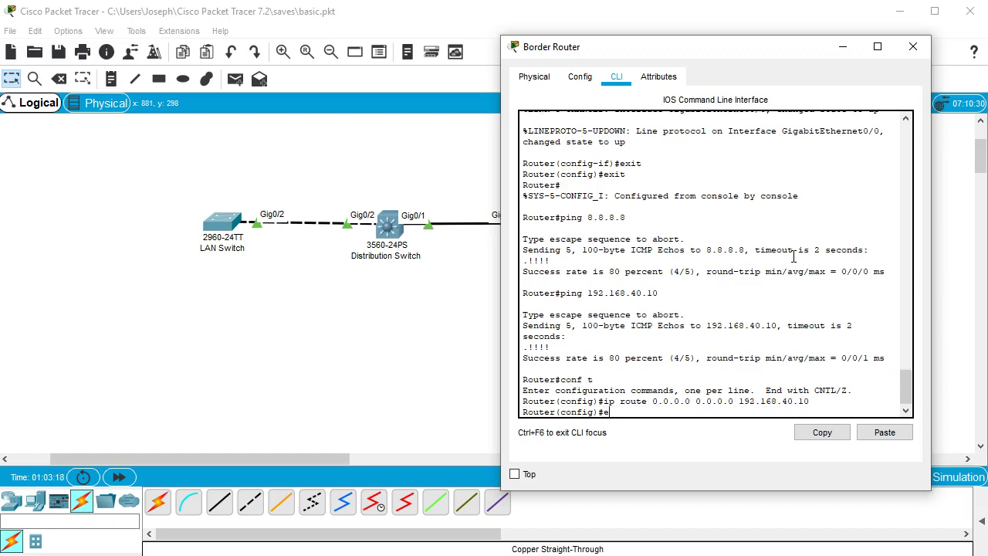
pyautogui.press('Return')
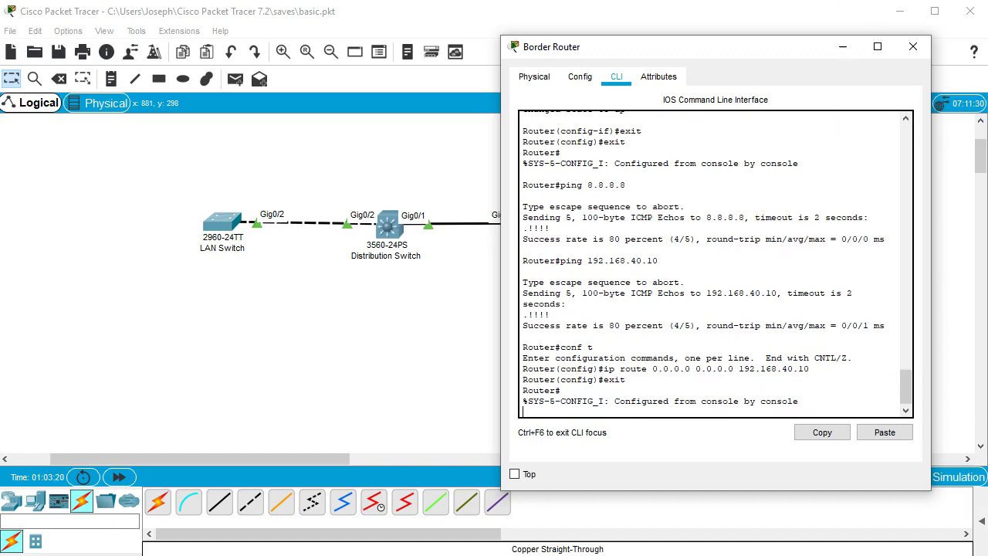
pyautogui.click(912, 46)
# Repeat the ping to 8.8.8.8 from the LAN Switch's command line and close the window.
pyautogui.click(225, 222)
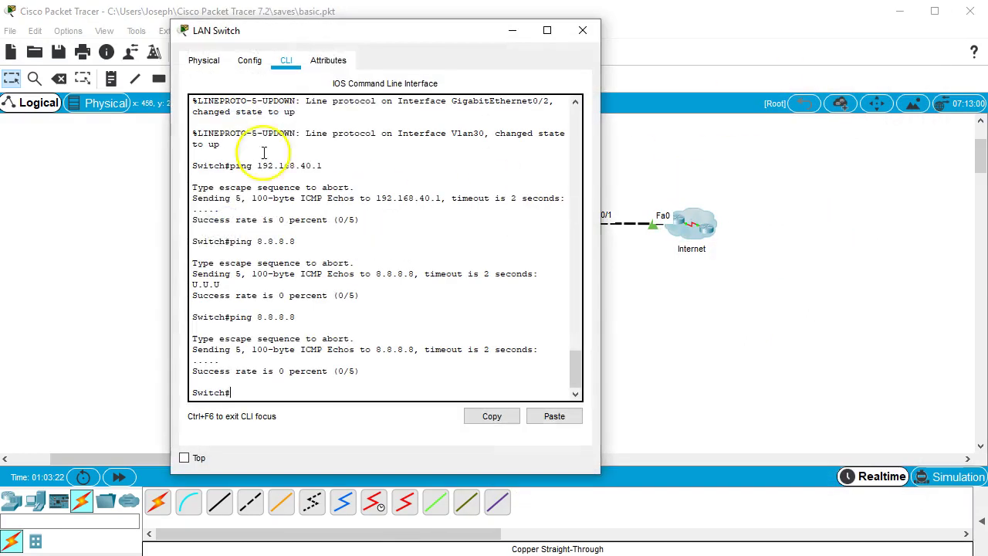
pyautogui.click(436, 299)
pyautogui.press('Up')
pyautogui.press('Return')
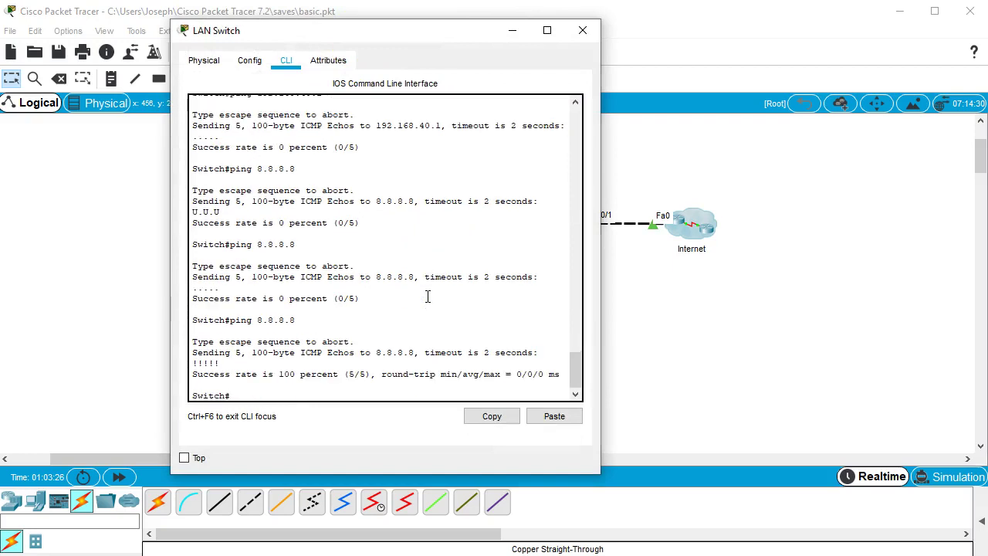
pyautogui.click(610, 223)
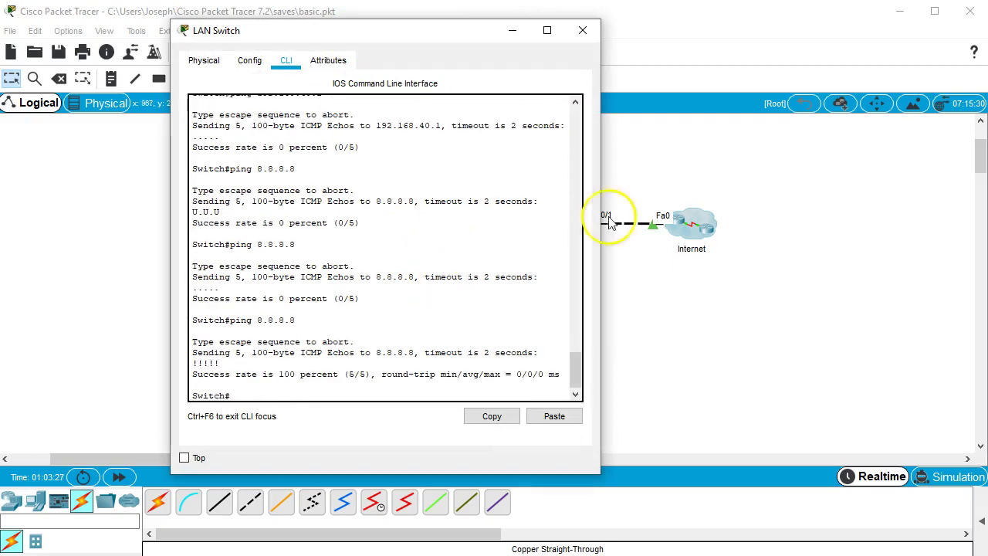
pyautogui.click(584, 31)
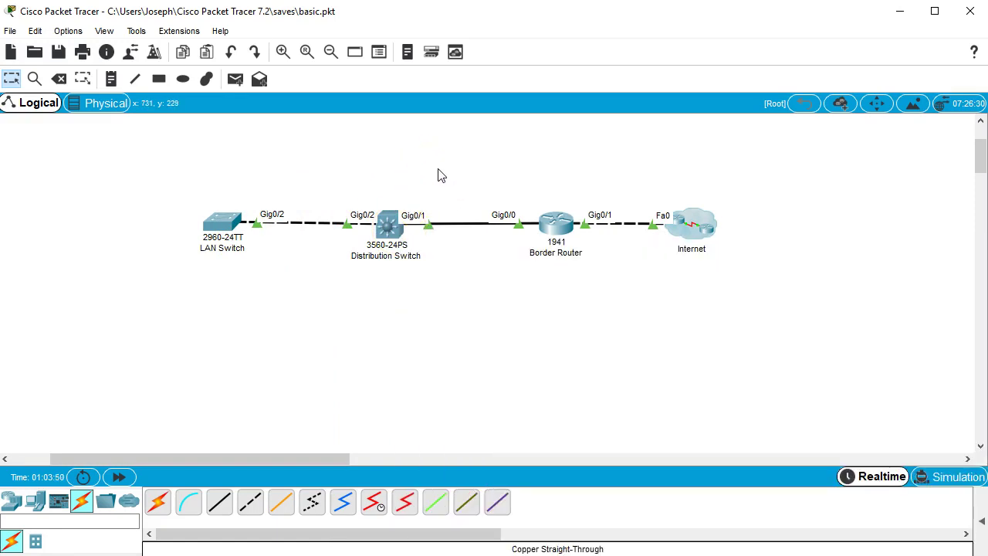
pyautogui.click(426, 193)
pyautogui.click(492, 118)
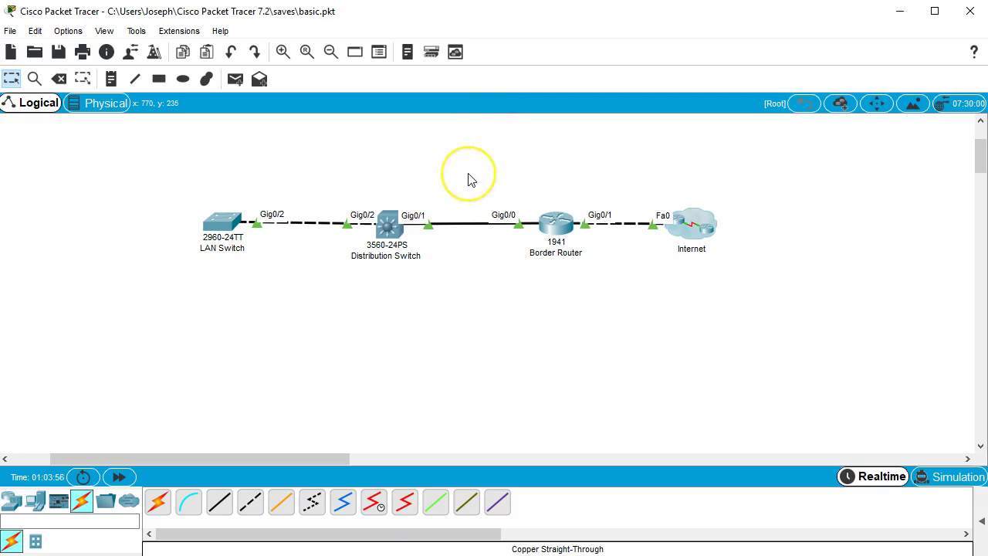